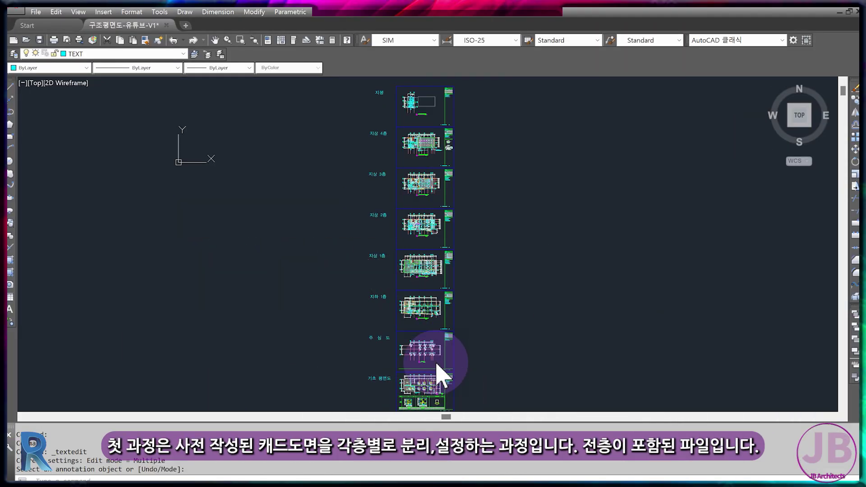
Review the plan sheets from foundation to roof, then save the full structural drawing
scroll(437, 367, up, 5)
scroll(436, 368, up, 2)
scroll(496, 266, down, 2)
middle_drag(495, 266, 501, 260)
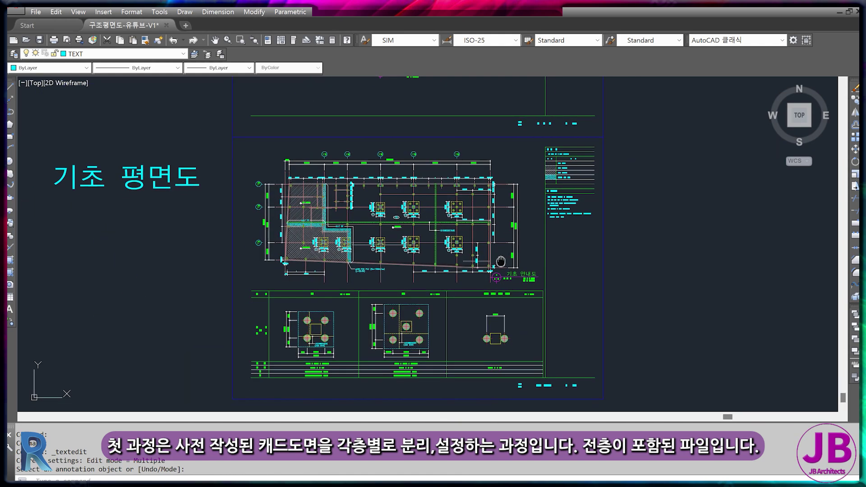
scroll(501, 261, up, 3)
middle_drag(501, 261, 542, 270)
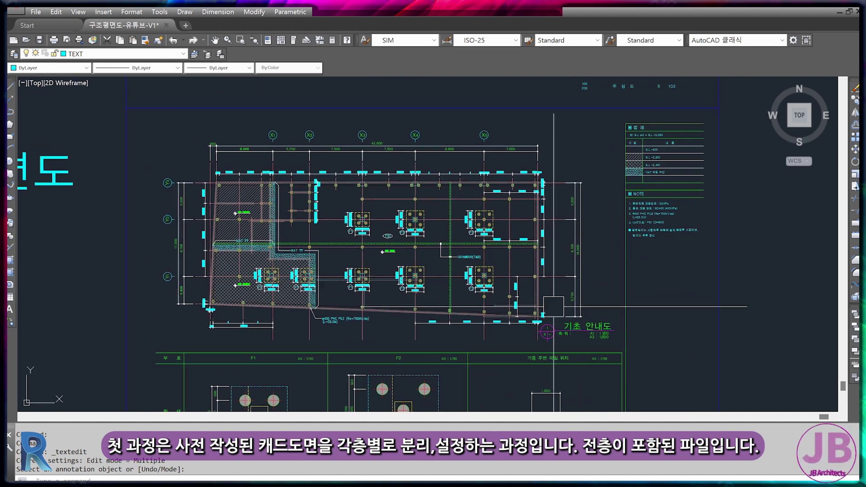
scroll(242, 166, down, 4)
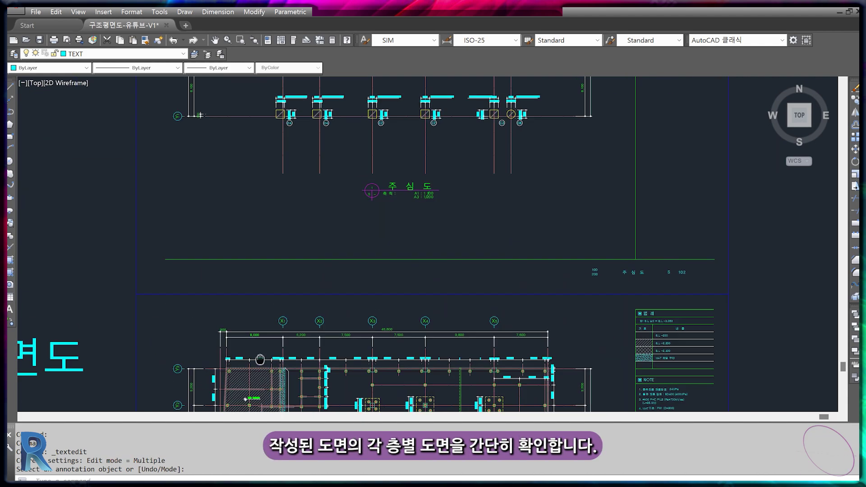
scroll(436, 362, up, 3)
middle_drag(348, 333, 373, 260)
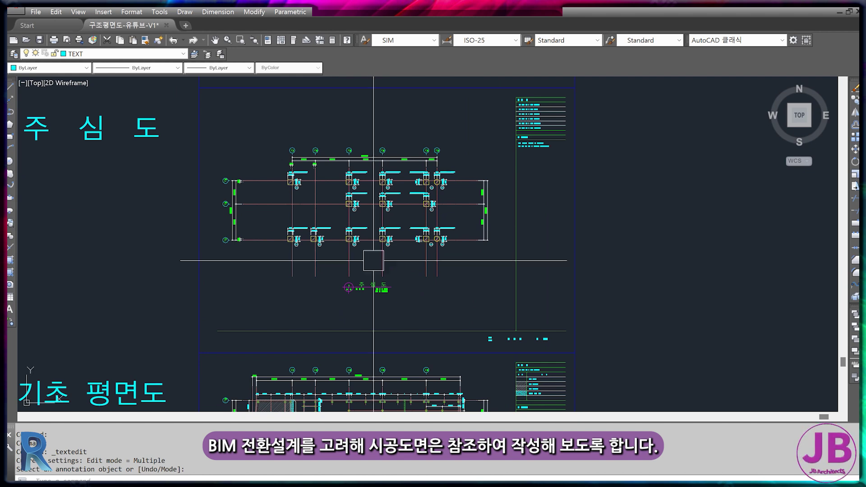
middle_drag(374, 259, 364, 287)
middle_drag(368, 199, 384, 407)
scroll(380, 163, up, 1)
scroll(361, 158, up, 2)
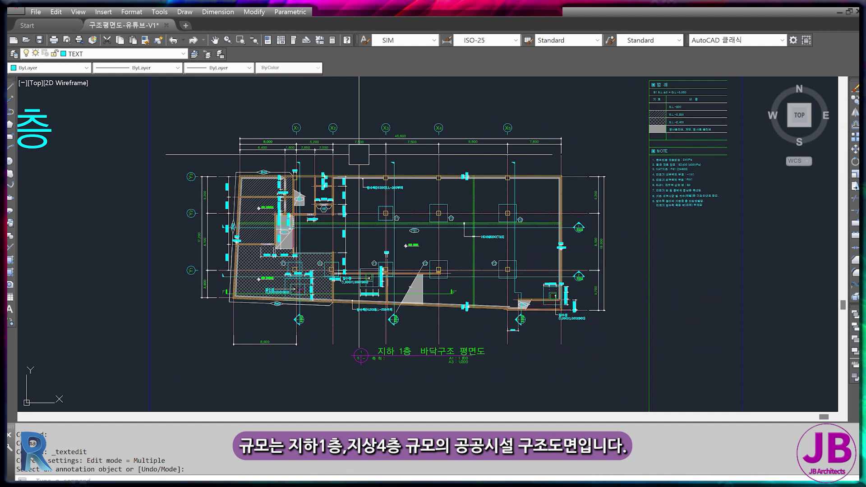
scroll(282, 205, up, 4)
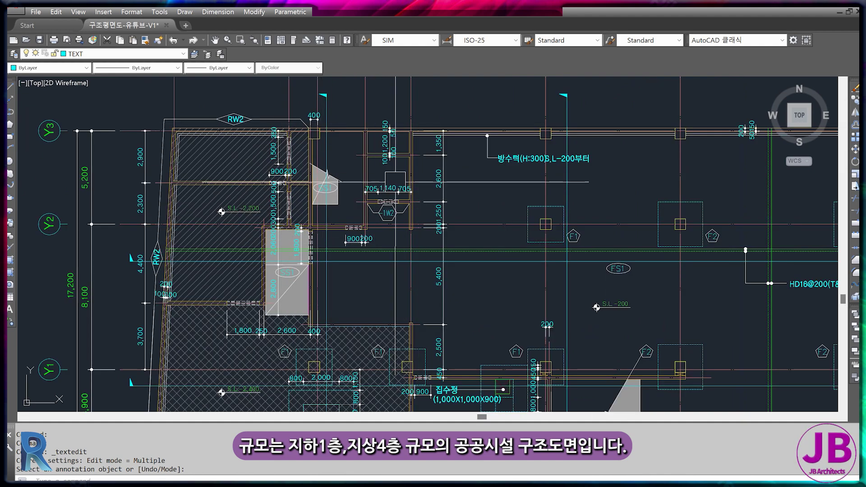
scroll(282, 206, down, 5)
middle_drag(406, 339, 383, 158)
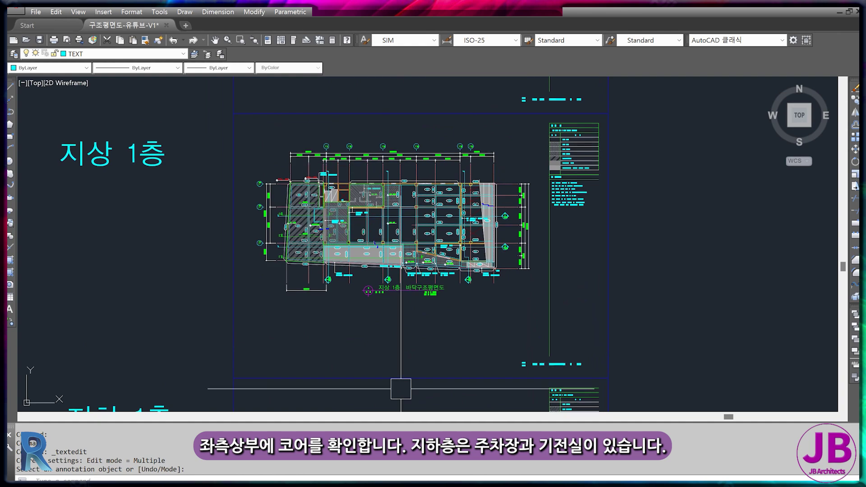
middle_drag(397, 384, 397, 117)
mouse_move(413, 402)
middle_down()
mouse_move(399, 271)
mouse_move(397, 293)
middle_up()
middle_drag(393, 113, 392, 285)
middle_drag(389, 135, 388, 198)
middle_drag(386, 86, 386, 244)
scroll(386, 243, down, 5)
scroll(389, 293, up, 3)
scroll(406, 271, up, 4)
middle_drag(461, 198, 372, 232)
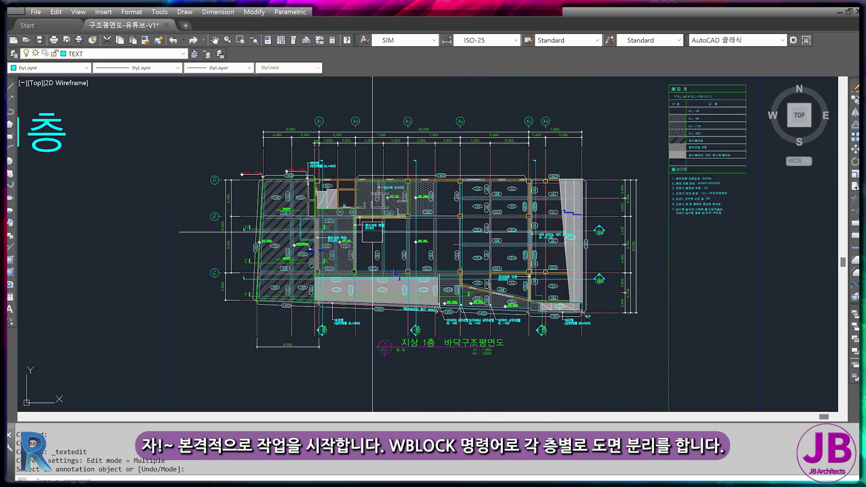
scroll(372, 232, down, 3)
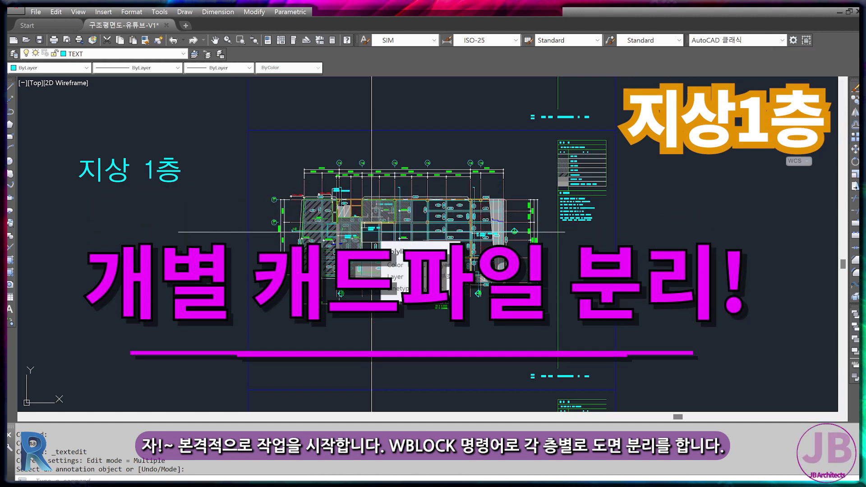
key(ctrl+s)
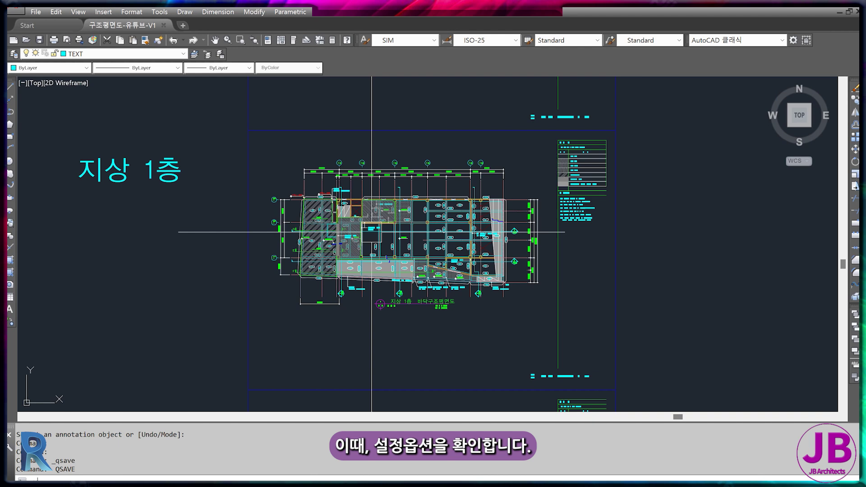
Write the 지상 1층 plan's 1029 objects to 1F.dwg with millimetre insert units using WBLOCK
text(w)
key(Return)
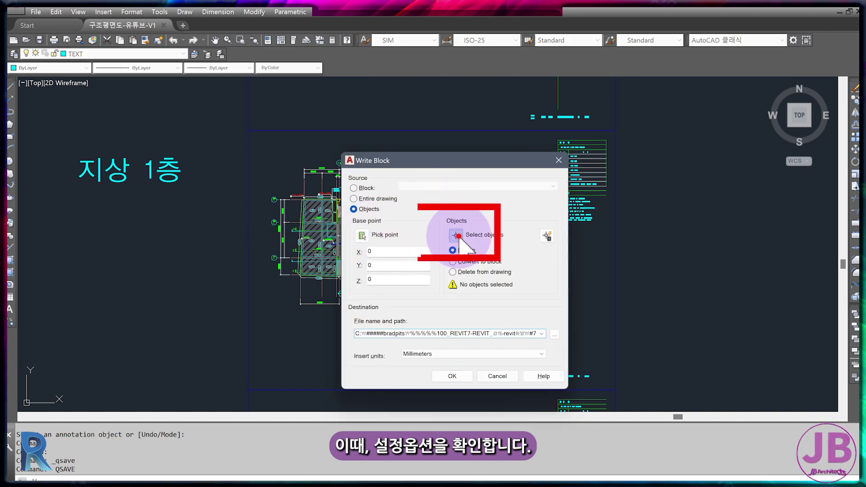
click(460, 238)
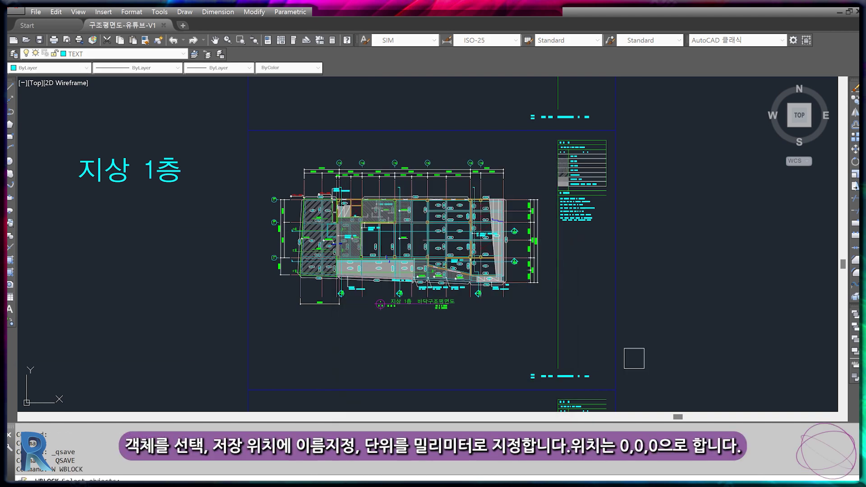
click(639, 379)
click(222, 151)
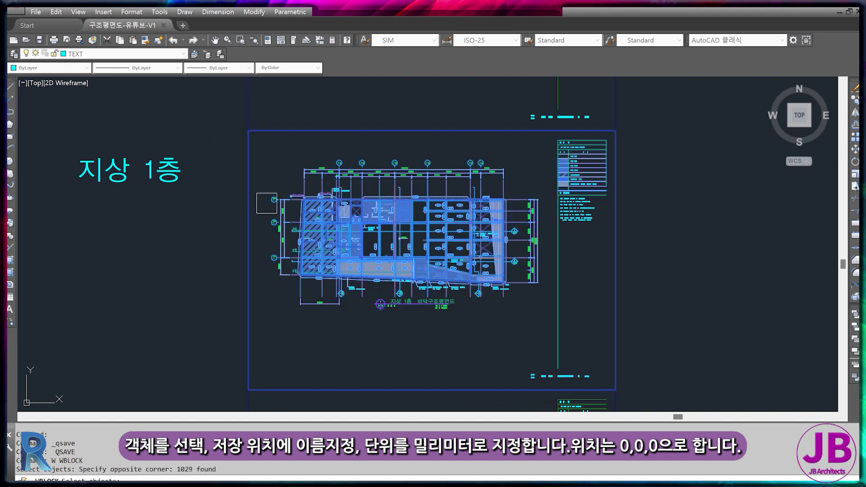
key(Return)
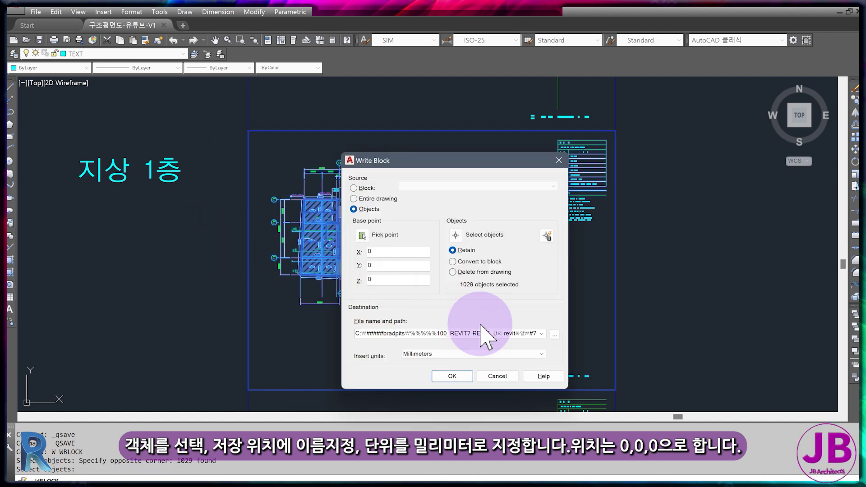
click(553, 334)
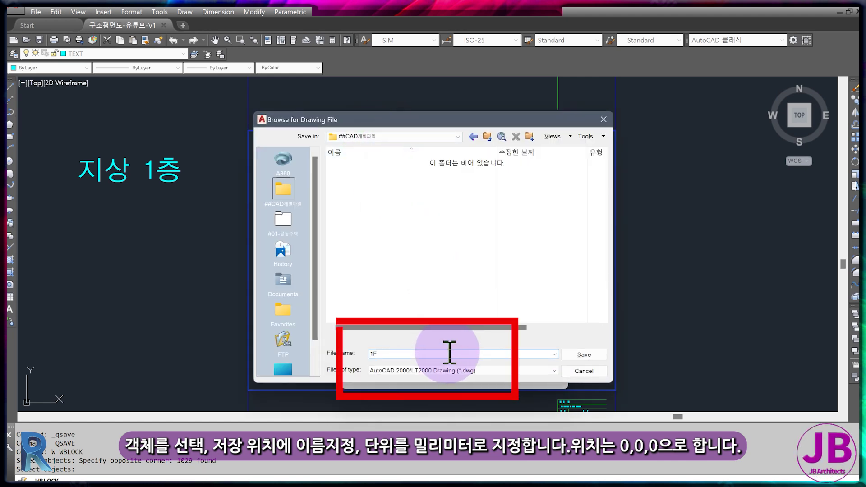
key(Return)
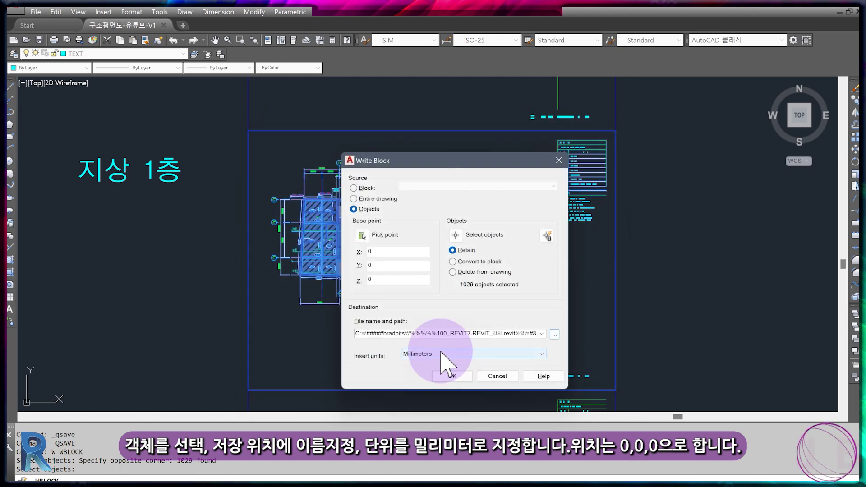
click(442, 354)
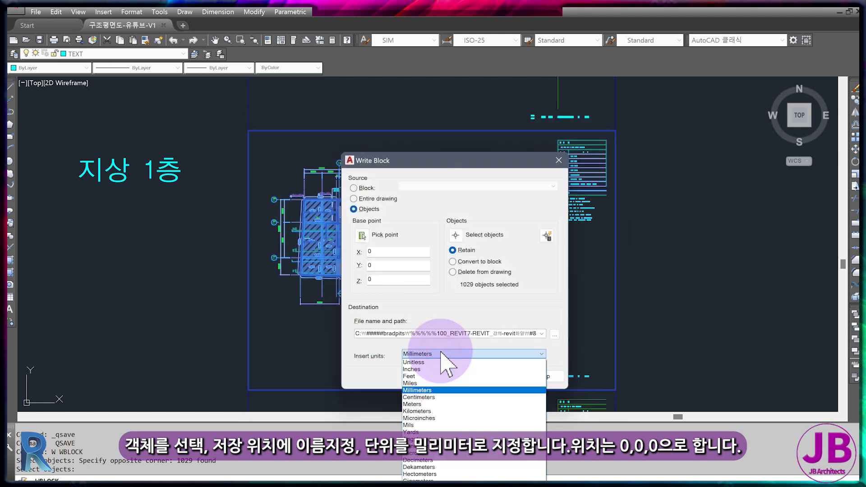
click(448, 391)
click(452, 376)
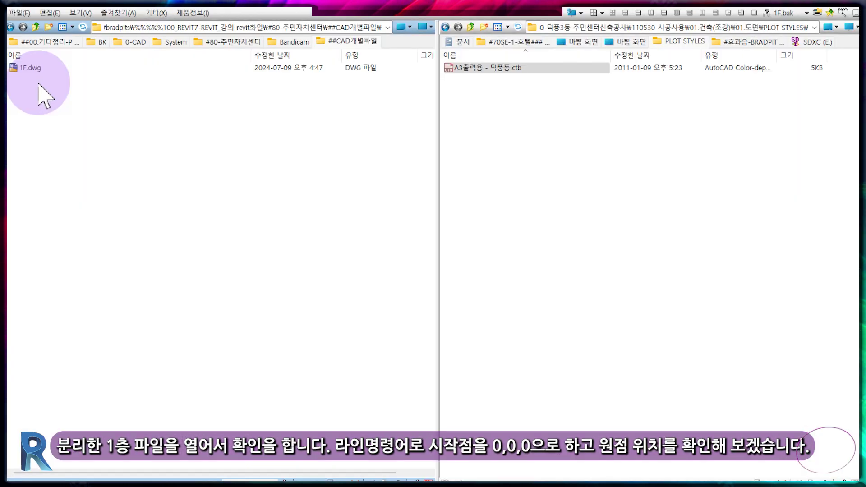
Open the exported 1F.dwg drawing
double_click(38, 77)
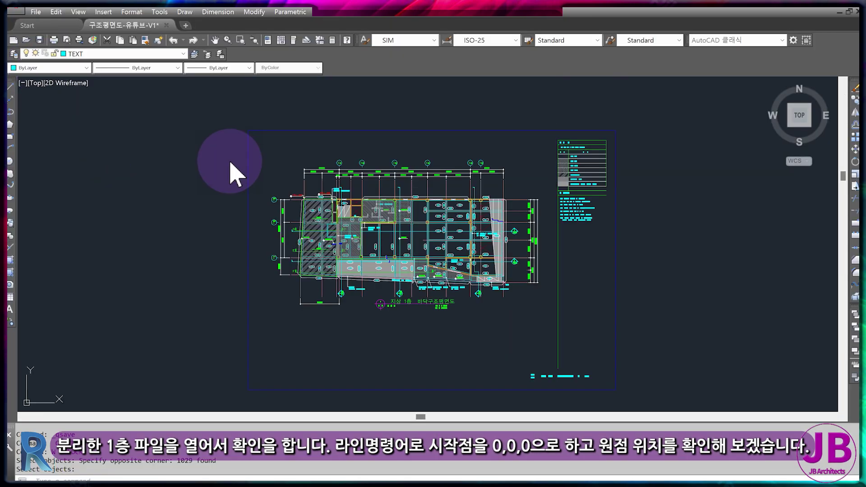
text(z)
key(Return)
Zoom to the 1F drawing's extents and locate the origin with a test point at 0,0
text(e)
key(Return)
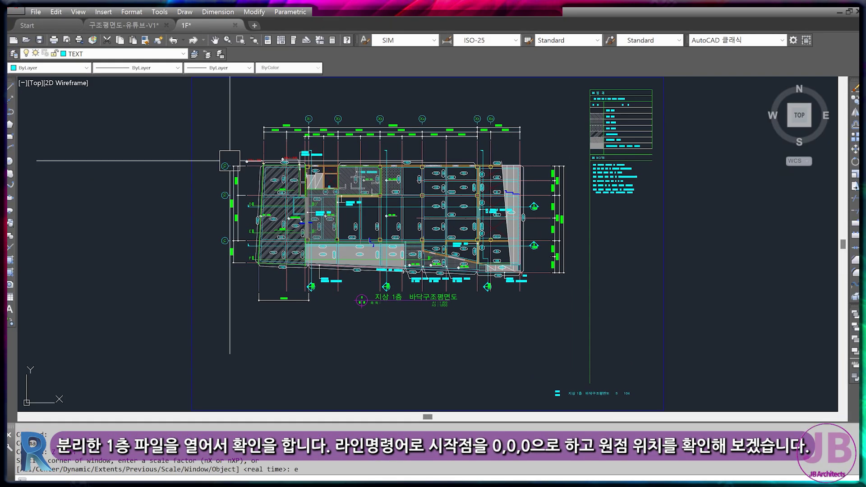
text(0)
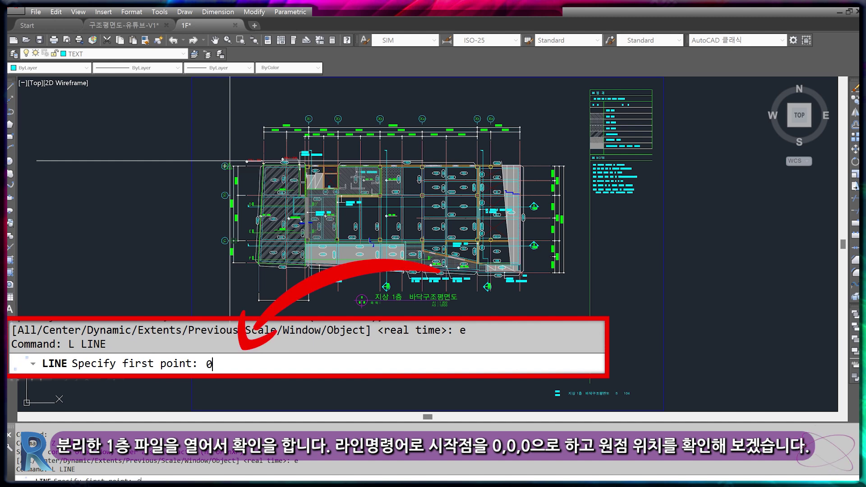
text(,0,)
key(Return)
scroll(230, 160, up, 5)
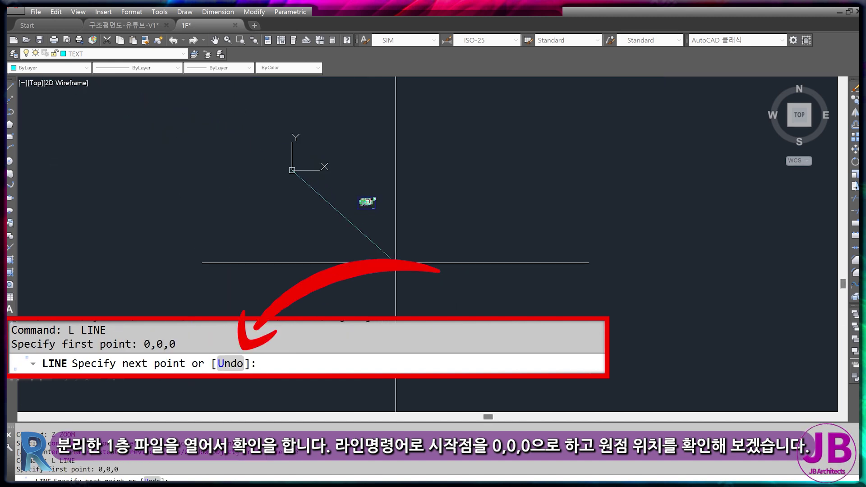
key(Escape)
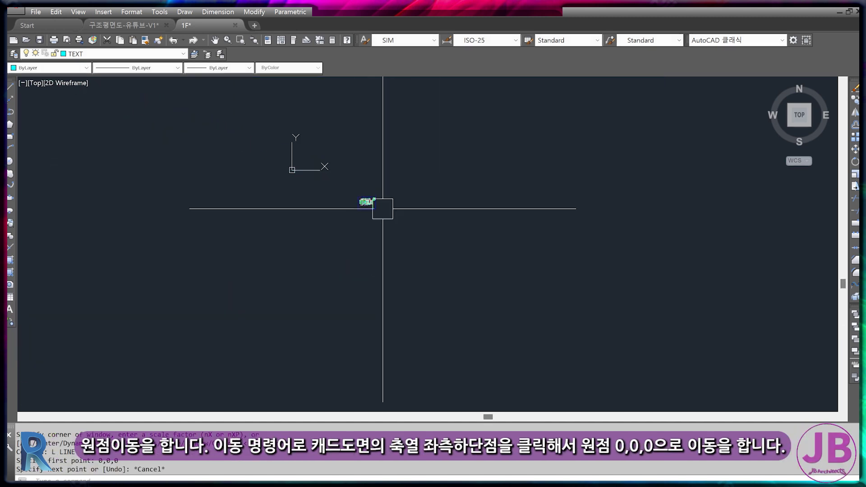
scroll(294, 208, up, 8)
scroll(315, 217, down, 6)
scroll(323, 213, up, 3)
key(Escape)
scroll(312, 239, up, 1)
Move all 1029 plan objects so the lower-left grid intersection sits at 0,0,0
text(m)
key(Return)
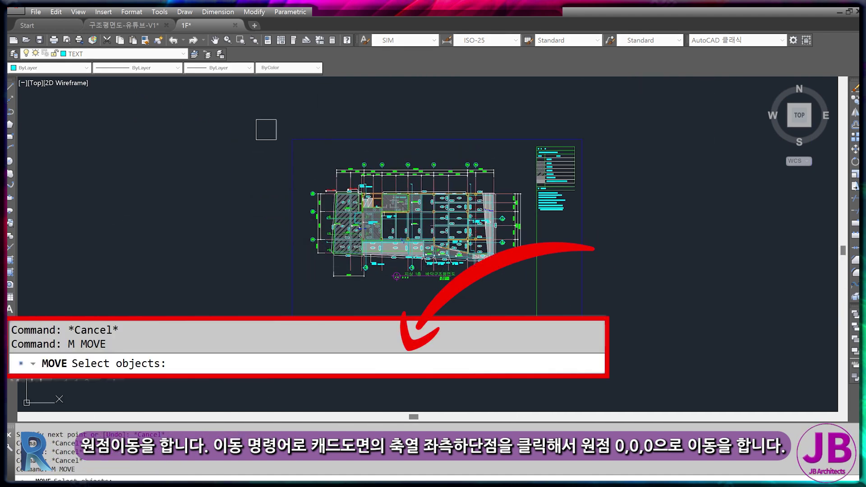
click(247, 111)
click(605, 357)
key(Return)
scroll(382, 271, up, 5)
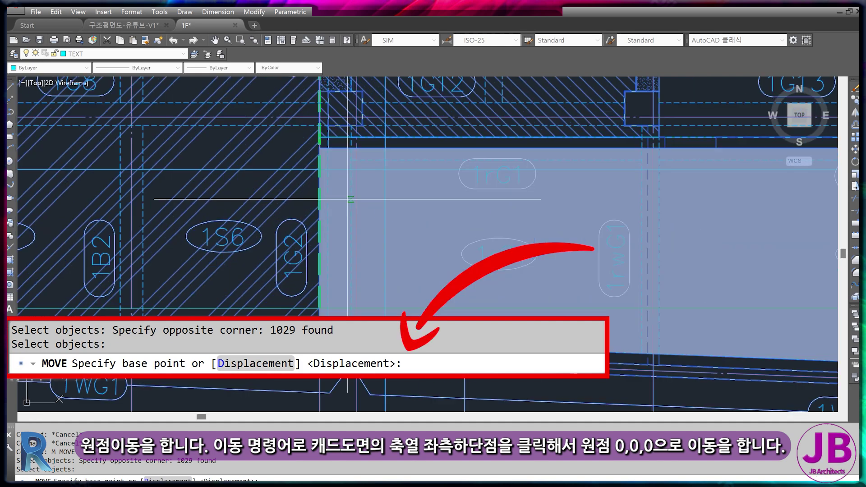
scroll(370, 203, up, 3)
scroll(363, 162, up, 2)
click(362, 154)
text(0,0,0)
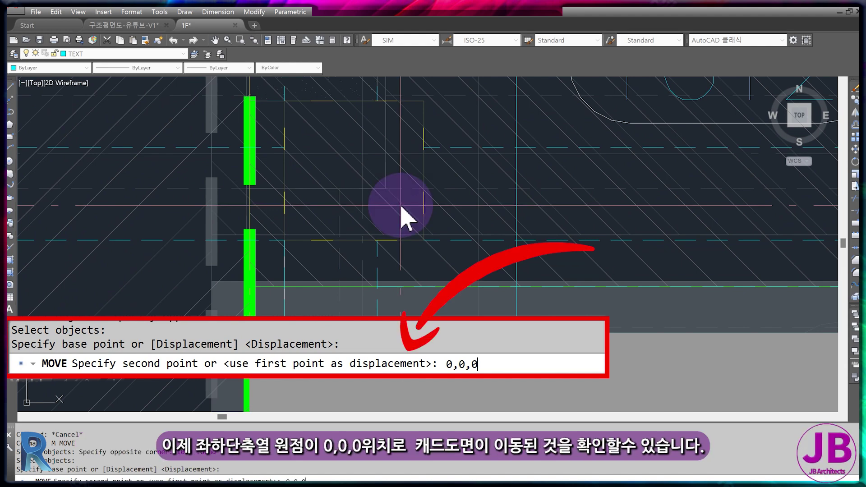
key(Return)
Zoom to extents to check the relocated 1F plan
text(z)
key(Return)
text(e)
key(Return)
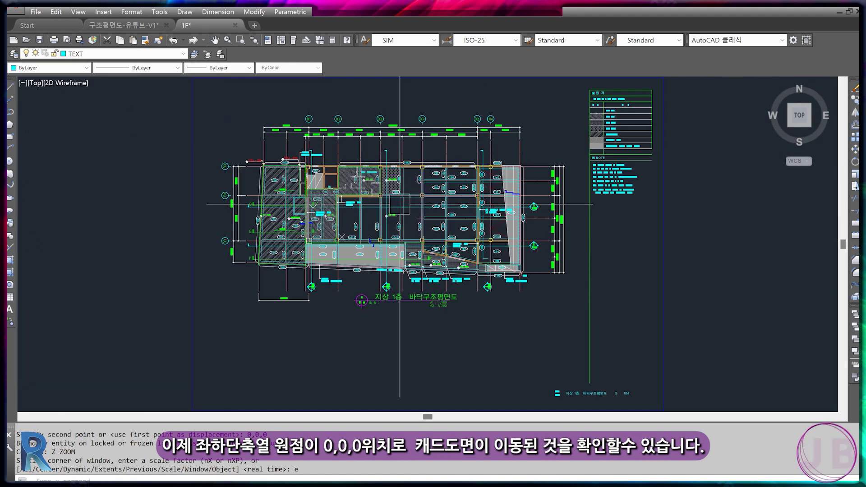
scroll(300, 246, up, 10)
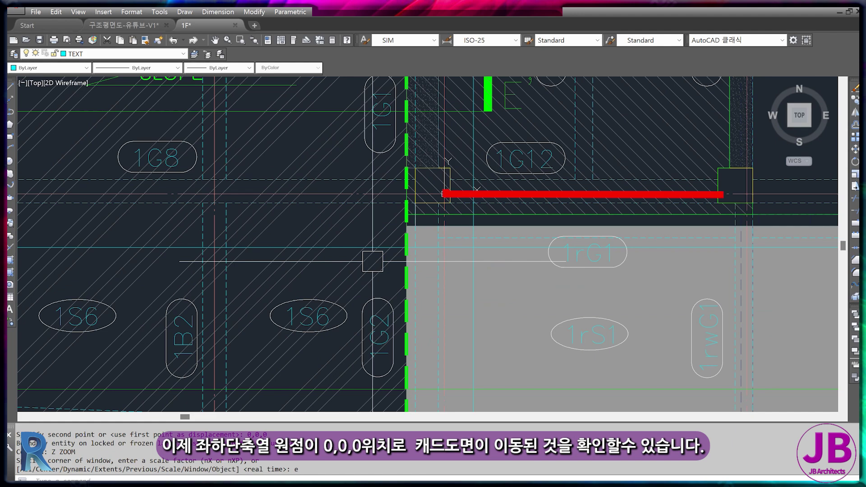
scroll(373, 261, down, 6)
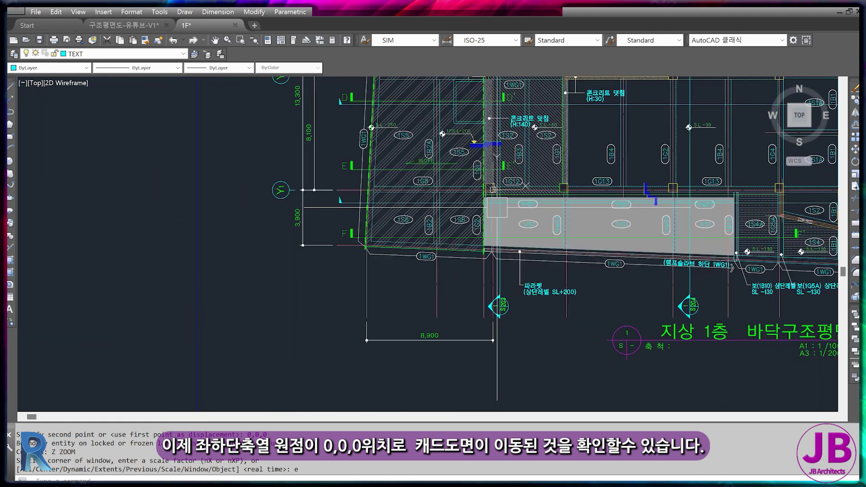
scroll(467, 299, down, 4)
scroll(591, 244, down, 3)
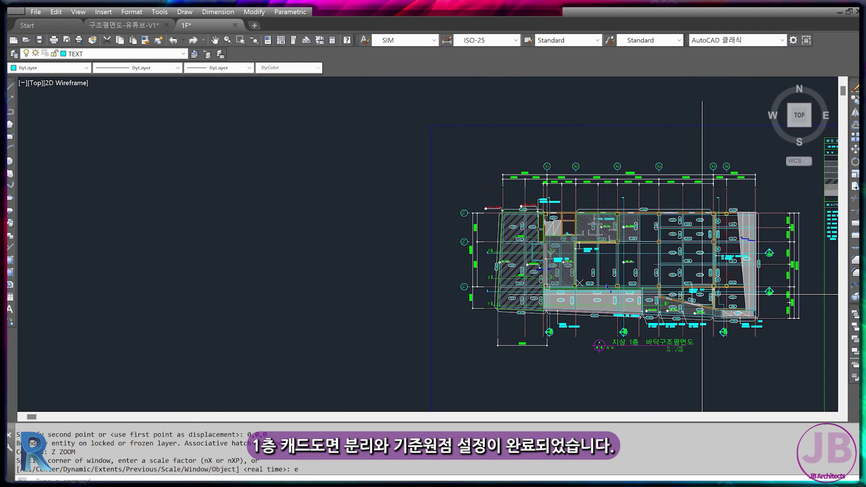
Save 1F.dwg and return to the combined 구조평면도-유튜브-V1 drawing at the 2nd-floor plan
key(ctrl+s)
click(124, 26)
middle_drag(368, 336, 384, 443)
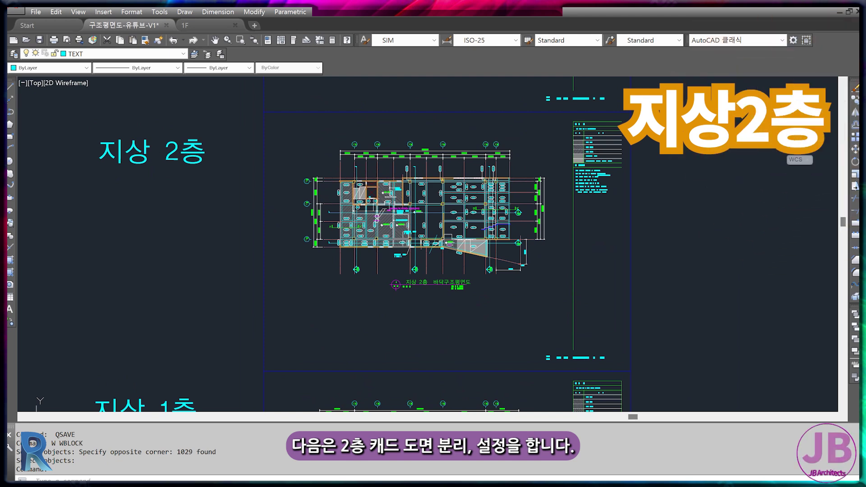
Start WBLOCK and window-select the 2nd-floor plan's 860 objects
text(w)
key(Return)
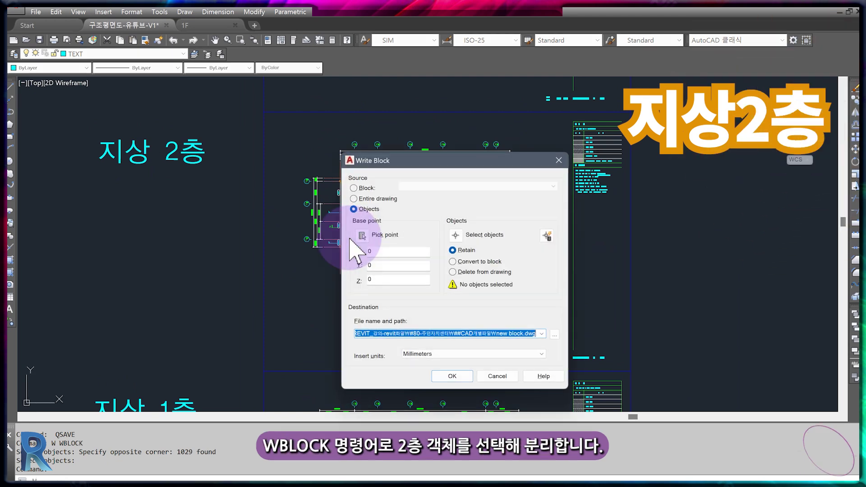
click(430, 226)
click(238, 96)
click(545, 292)
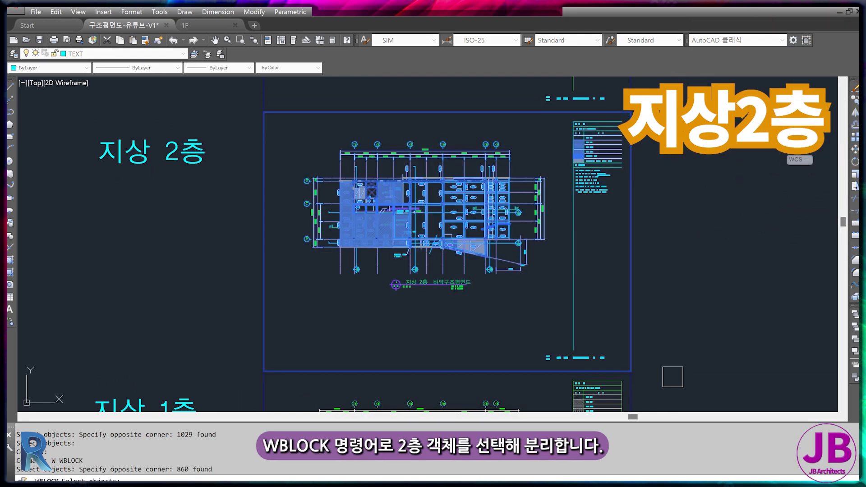
key(Return)
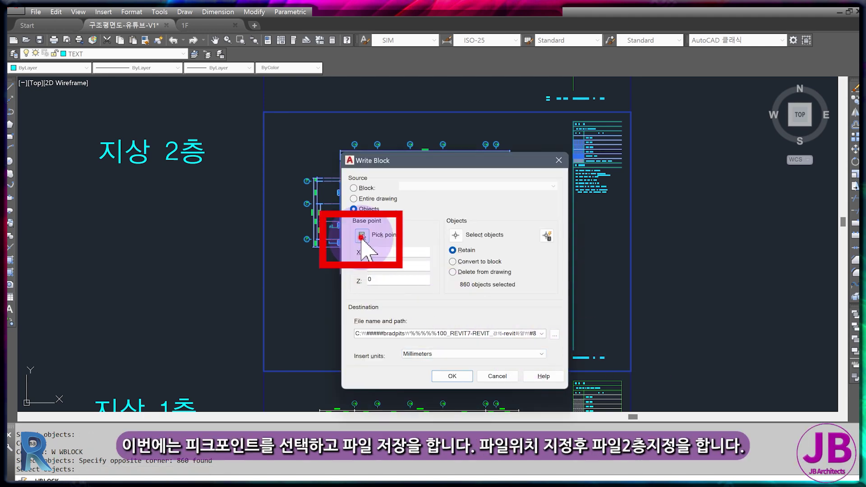
Pick the grid column corner as base point and write the export to 2F.dwg
click(362, 236)
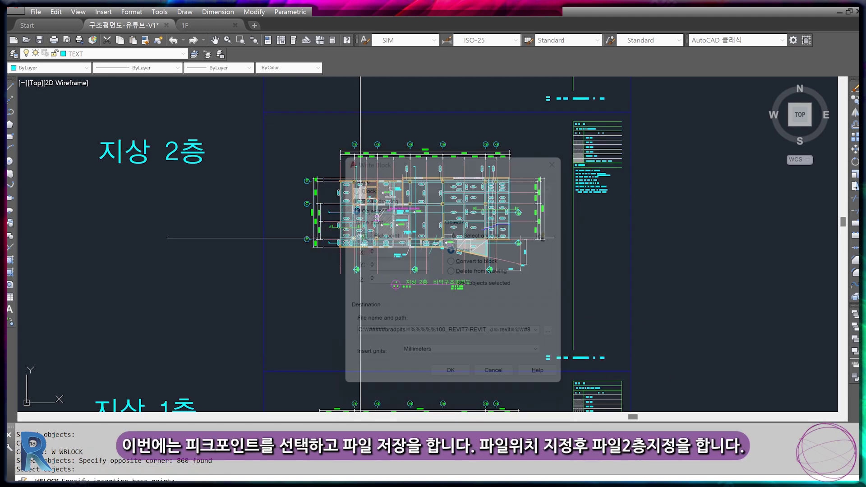
scroll(577, 203, up, 5)
scroll(577, 204, up, 5)
scroll(577, 204, up, 3)
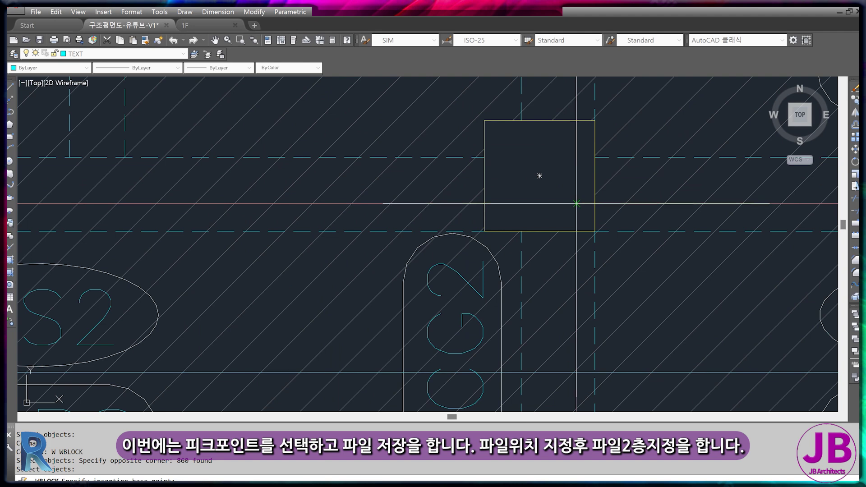
click(577, 203)
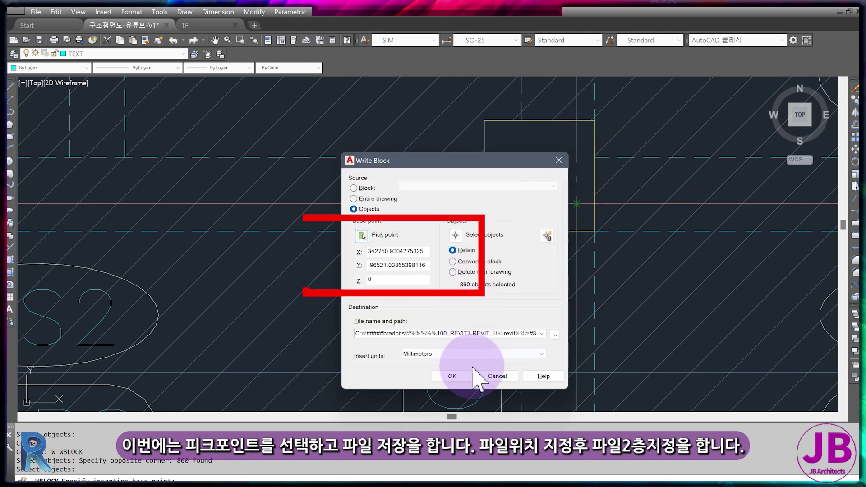
click(555, 335)
text(2F)
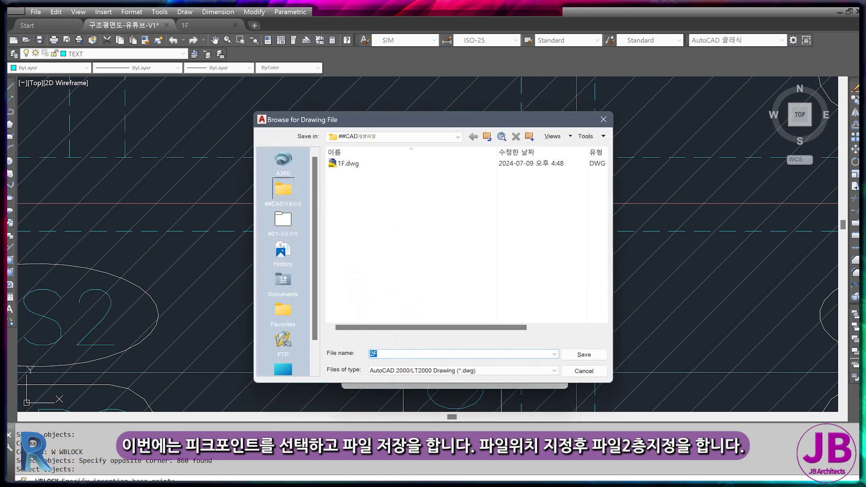
key(Return)
click(451, 381)
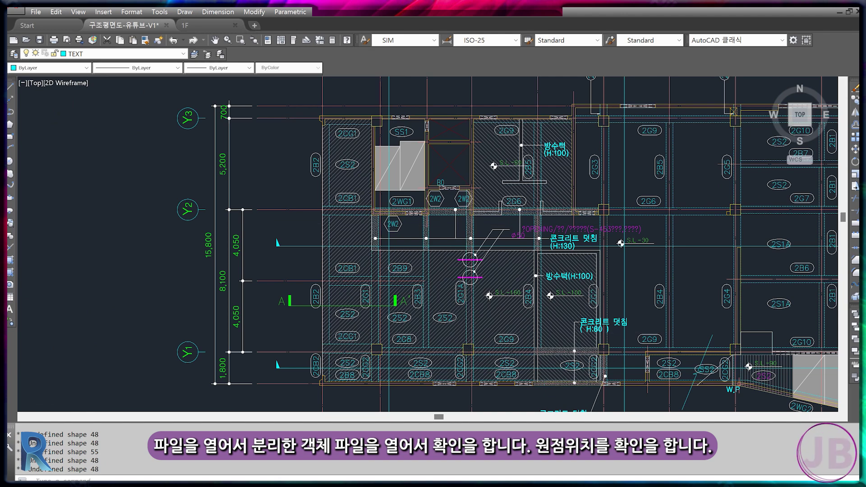
Open the exported 2F drawing
scroll(421, 286, down, 3)
scroll(421, 286, down, 2)
middle_drag(458, 340, 421, 286)
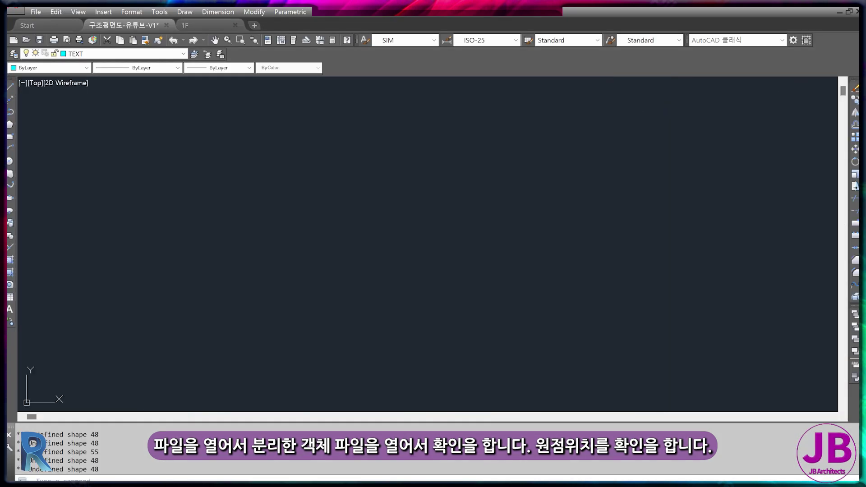
click(251, 149)
Zoom to extents and use a line from 0,0,0 to confirm the plan sits far from the origin
text(z)
key(Return)
text(e)
key(Return)
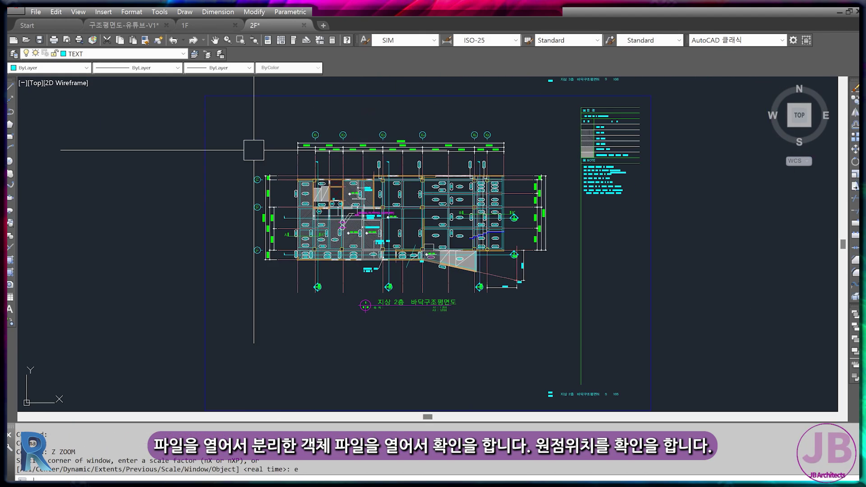
scroll(253, 212, up, 3)
scroll(254, 212, up, 3)
scroll(253, 212, up, 3)
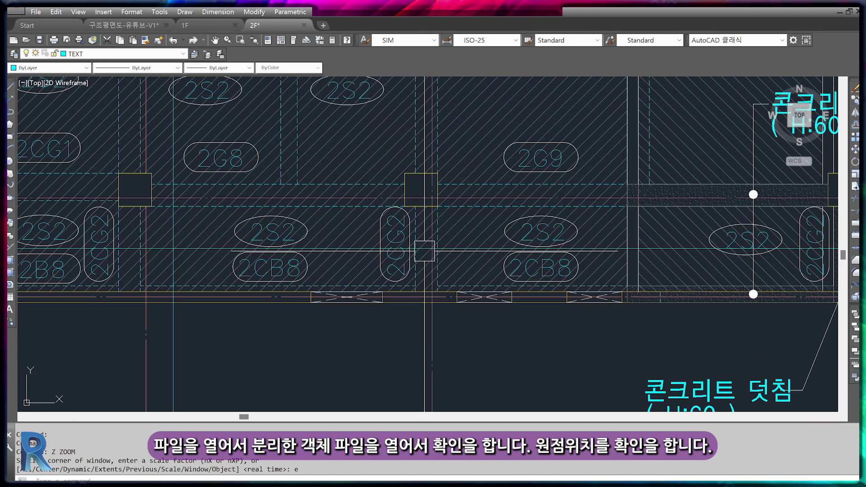
scroll(450, 261, down, 5)
text(l)
key(Return)
text(0,0,0)
key(Return)
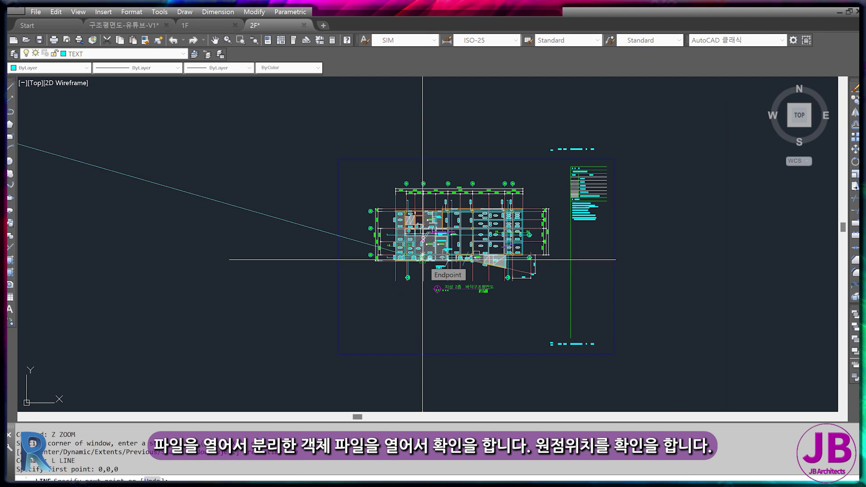
scroll(453, 255, down, 4)
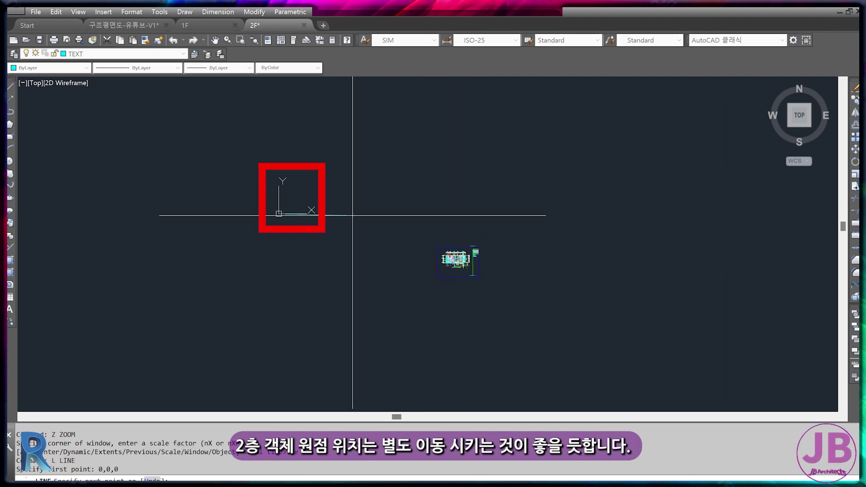
key(Escape)
key(Escape)
scroll(449, 266, up, 3)
scroll(519, 287, up, 2)
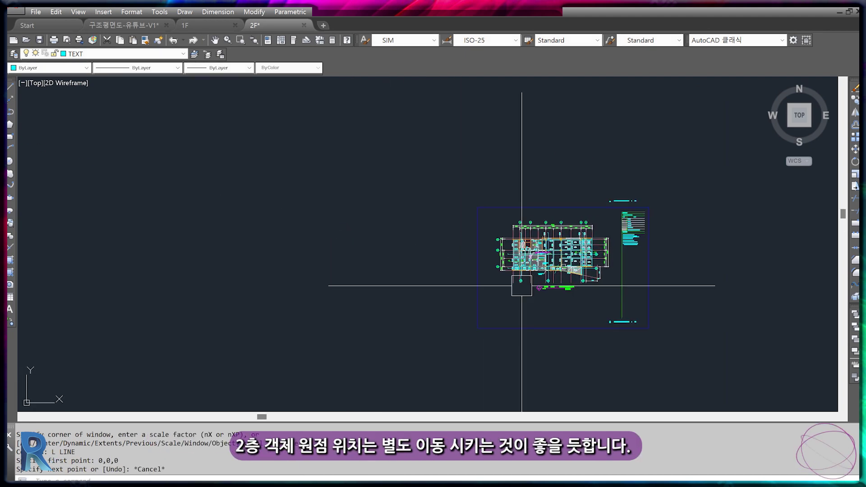
scroll(359, 228, up, 2)
Start MOVE and window-select all 860 plan objects
text(m)
key(Return)
click(301, 182)
click(506, 257)
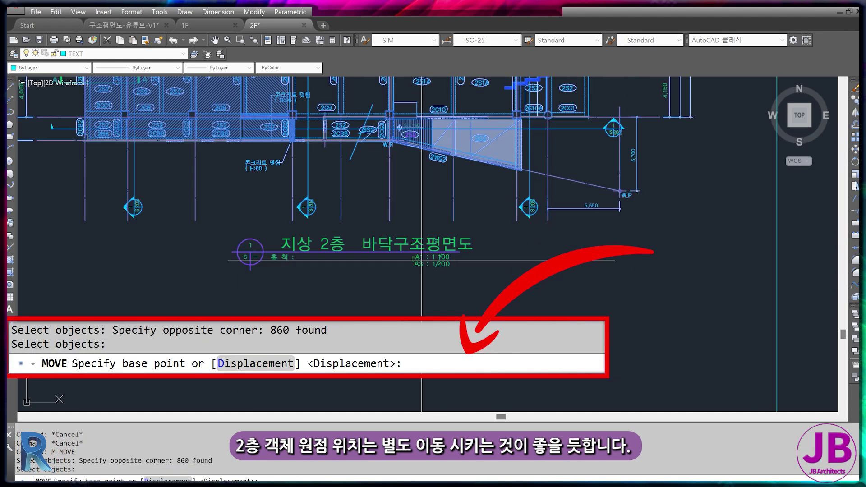
Move the 2nd-floor plan from its lower-left grid intersection to the origin 0,0,0
scroll(429, 226, up, 5)
scroll(431, 140, up, 3)
scroll(432, 140, up, 3)
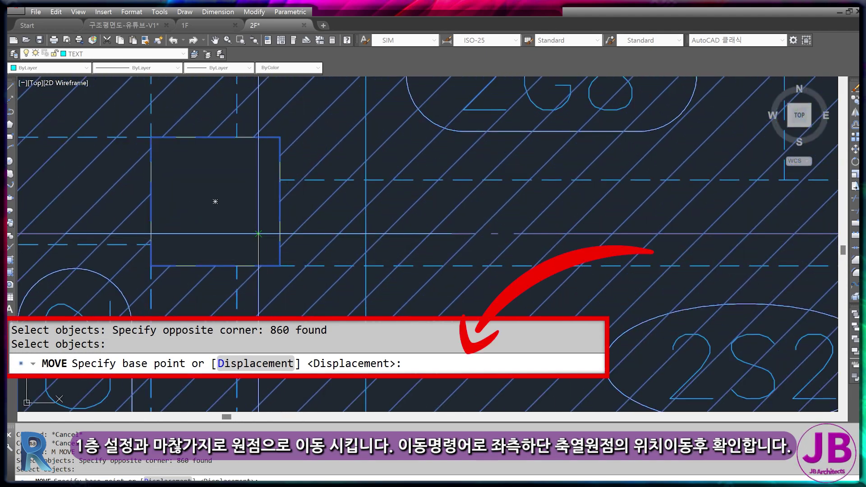
scroll(290, 243, up, 1)
click(290, 244)
text(0,0,0)
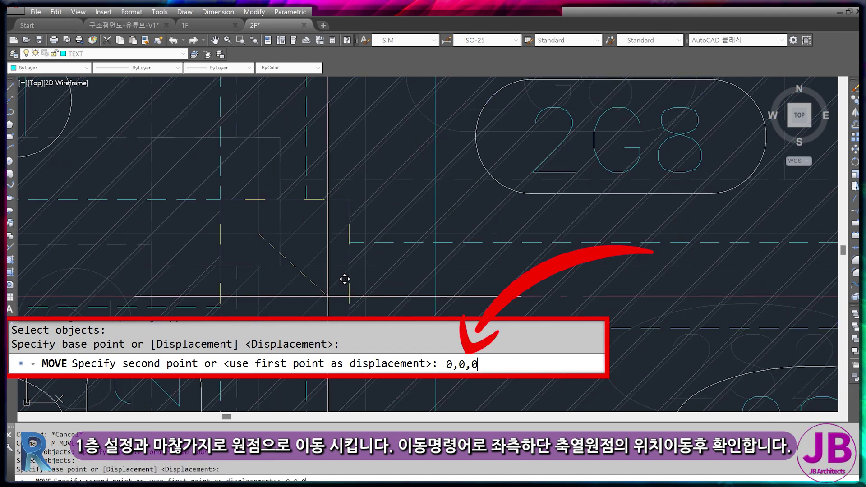
key(Return)
Zoom to extents to verify the moved plan, then return to the combined structural drawing
text(z)
key(Return)
text(e)
key(Return)
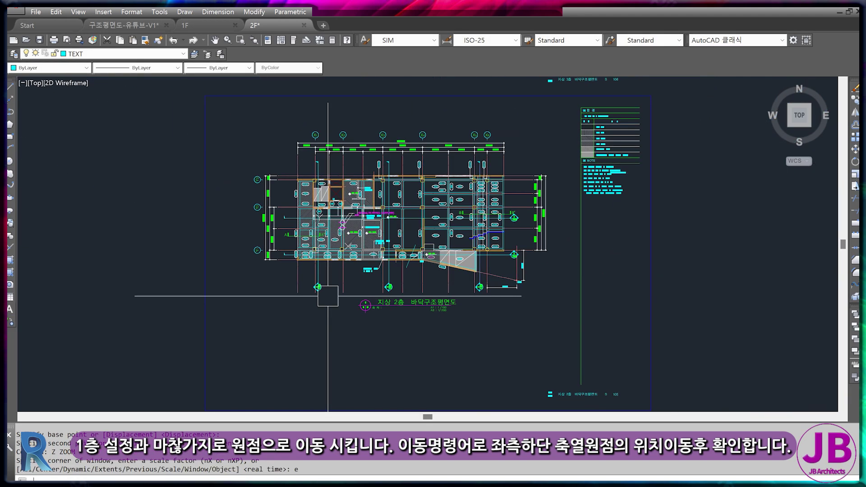
scroll(312, 263, up, 5)
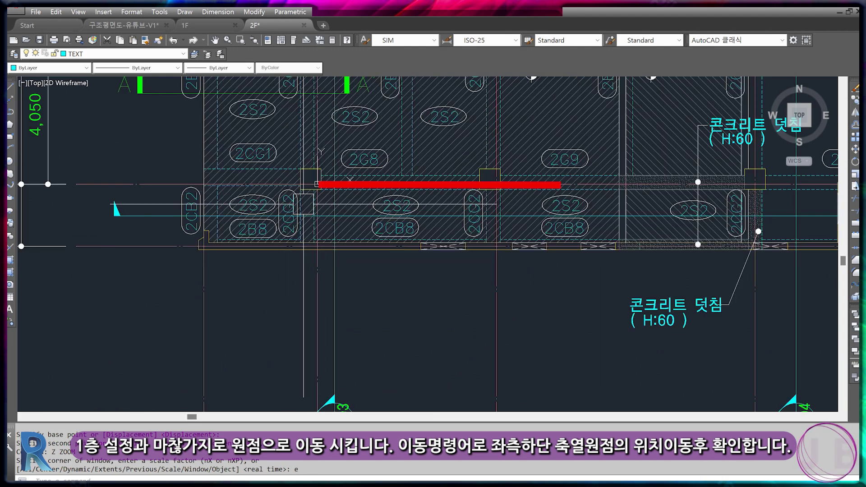
scroll(320, 219, up, 3)
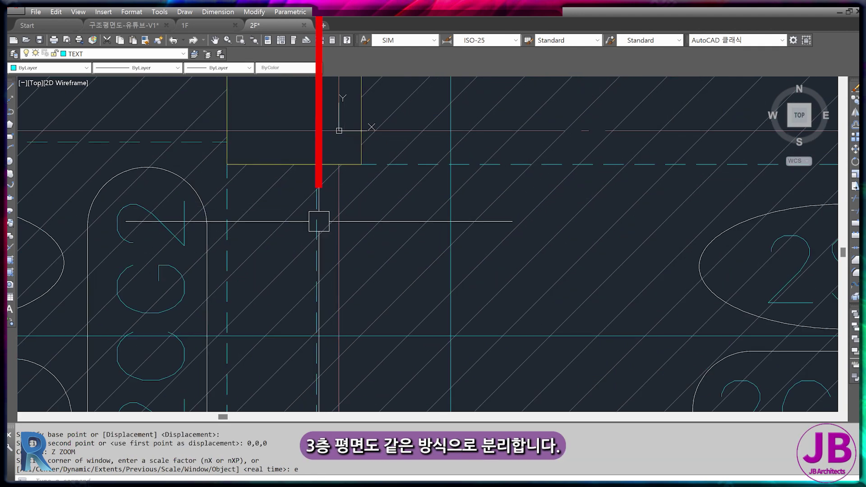
scroll(319, 219, down, 5)
scroll(319, 218, down, 3)
click(138, 25)
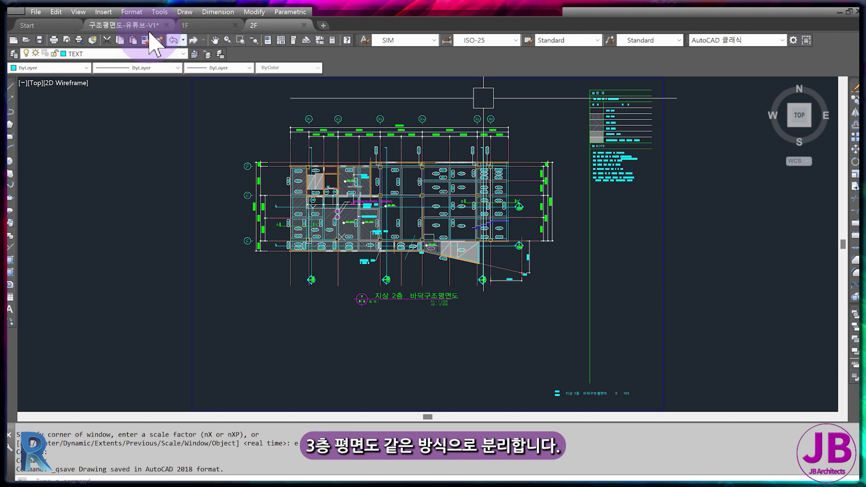
WBLOCK the 3rd-floor plan's 845 objects into their own 3F drawing file
middle_drag(364, 341, 355, 355)
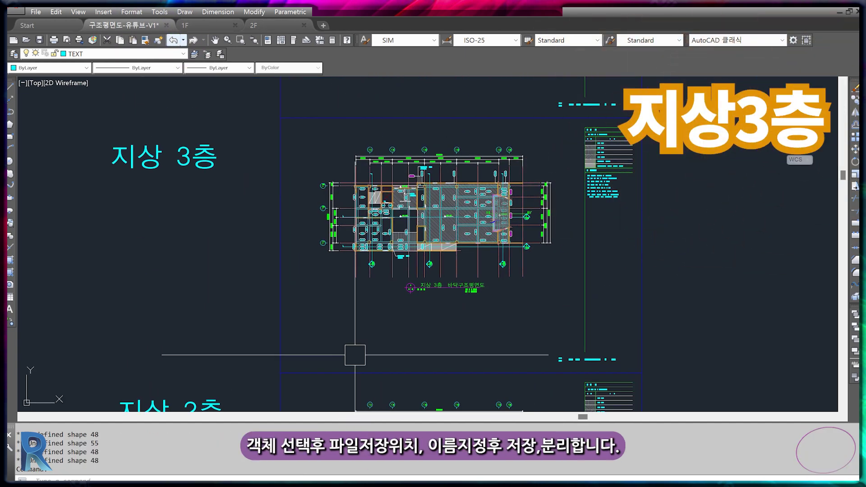
text(w)
key(Return)
click(453, 180)
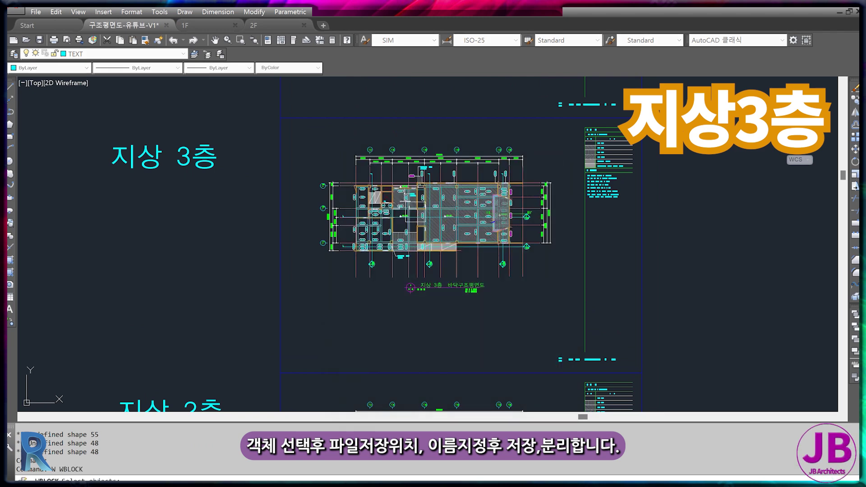
click(242, 107)
click(645, 375)
key(Return)
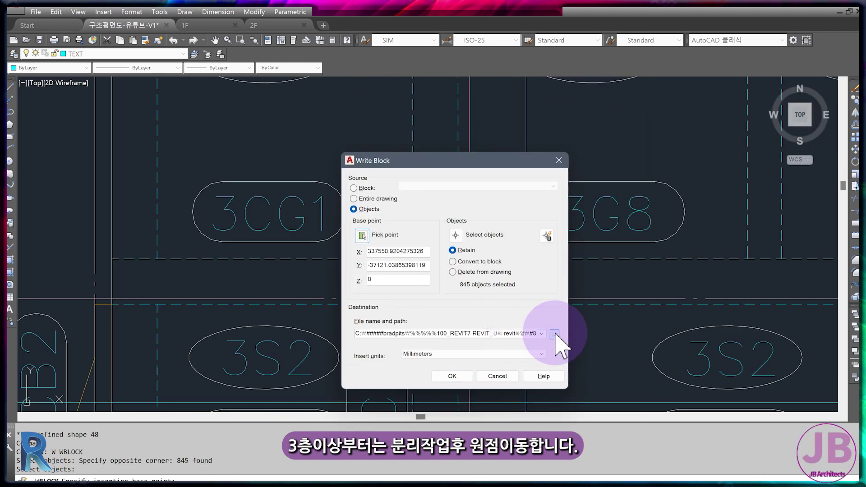
click(555, 335)
key(Return)
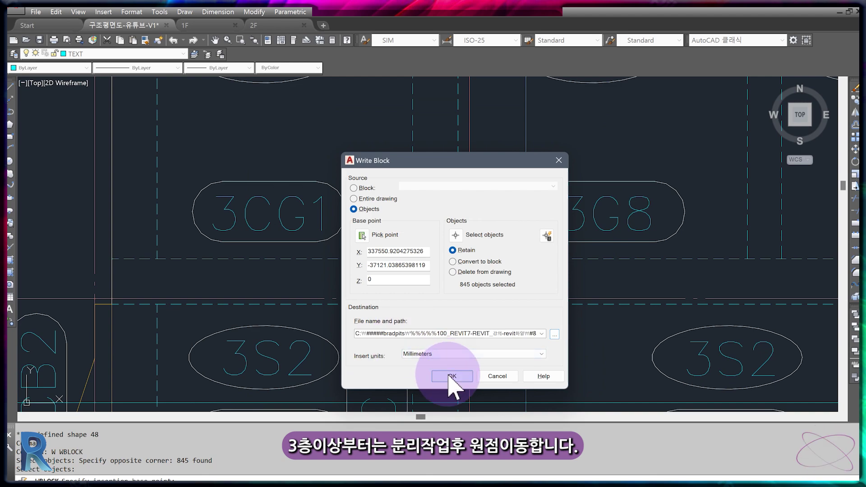
click(451, 376)
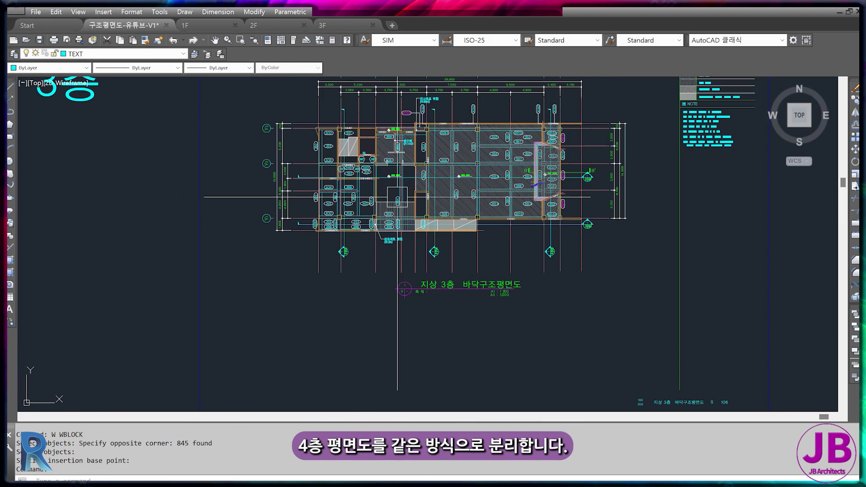
Save the selected 4th-floor plan's 807 objects as a separate drawing
scroll(399, 305, up, 2)
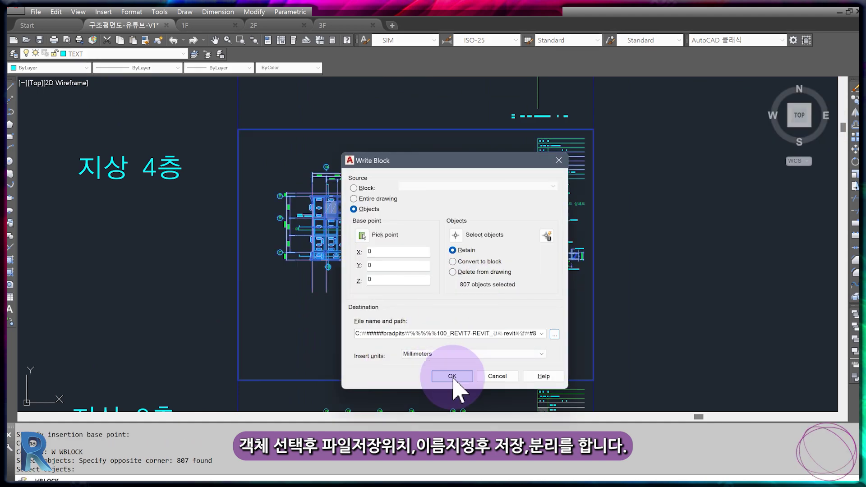
click(452, 378)
scroll(504, 287, down, 3)
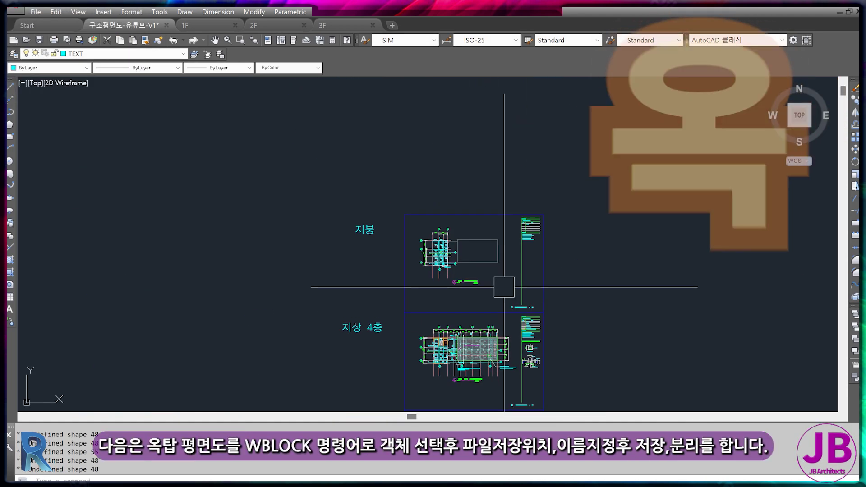
WBLOCK the roof plan's 221 objects into RF.dwg in the CAD folder
text(w)
key(Return)
click(456, 236)
click(387, 184)
click(551, 291)
key(Return)
click(555, 334)
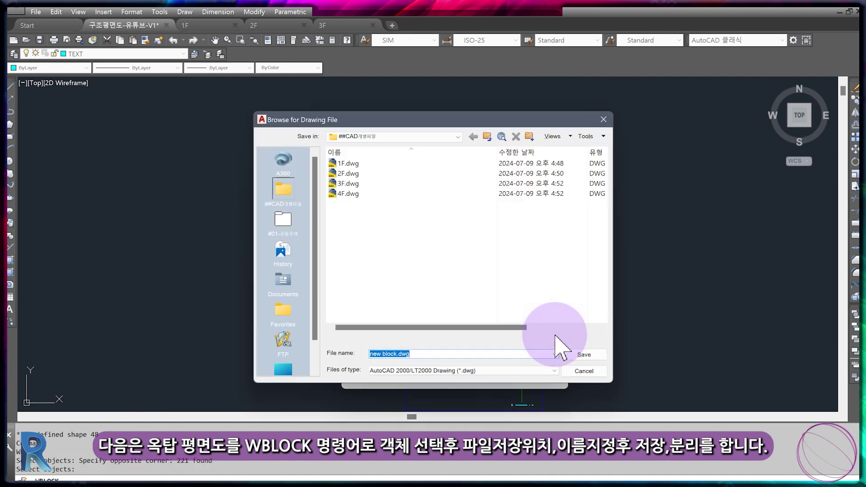
click(562, 349)
click(455, 377)
scroll(444, 336, up, 10)
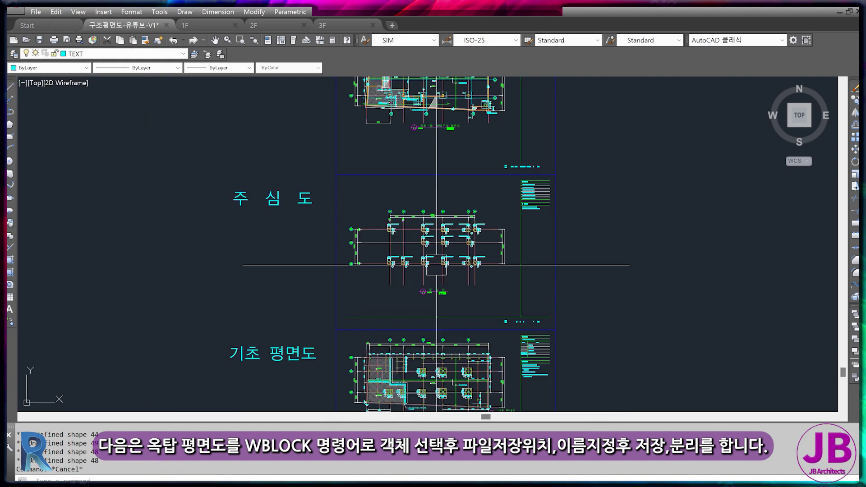
WBLOCK the 지하 1층 plan's 596 objects into B1F.dwg
text(w)
key(Return)
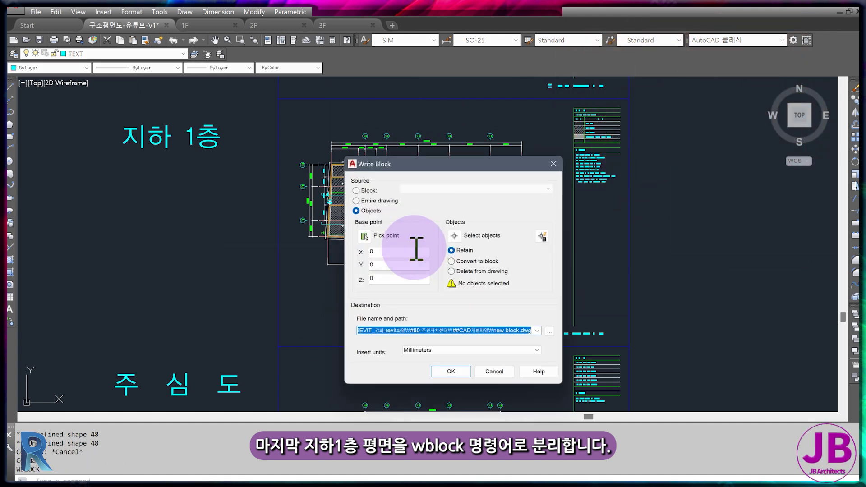
click(441, 238)
click(248, 91)
click(677, 316)
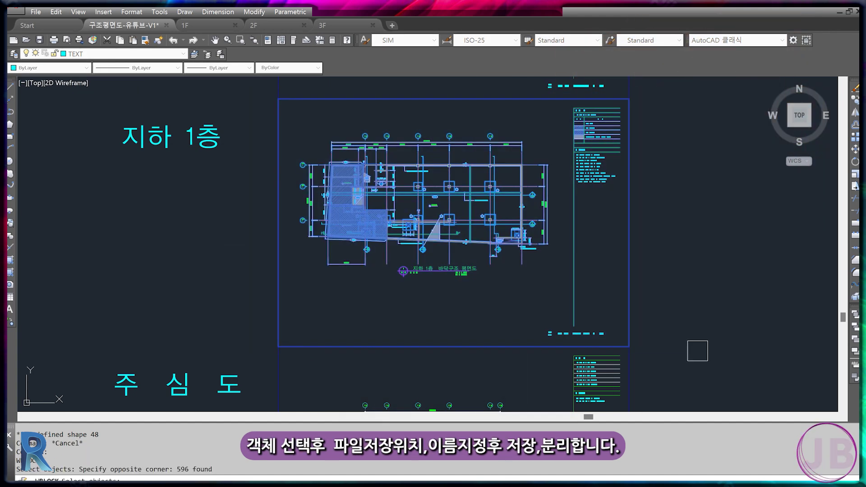
key(Return)
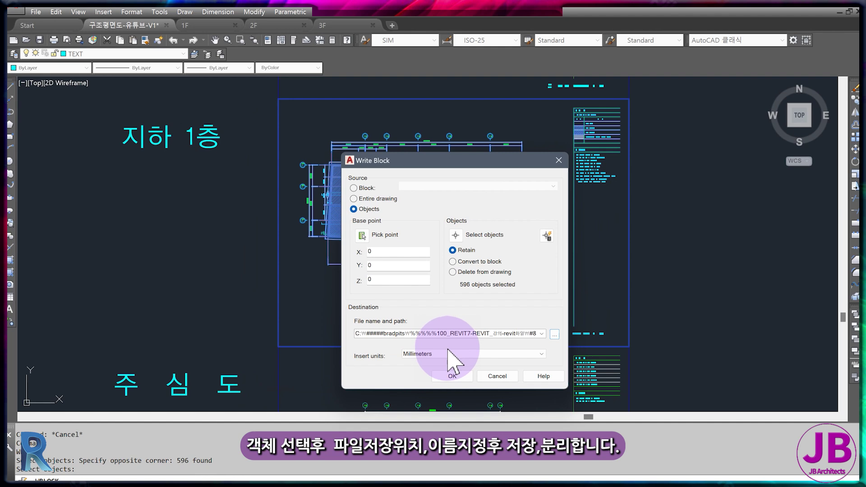
click(450, 375)
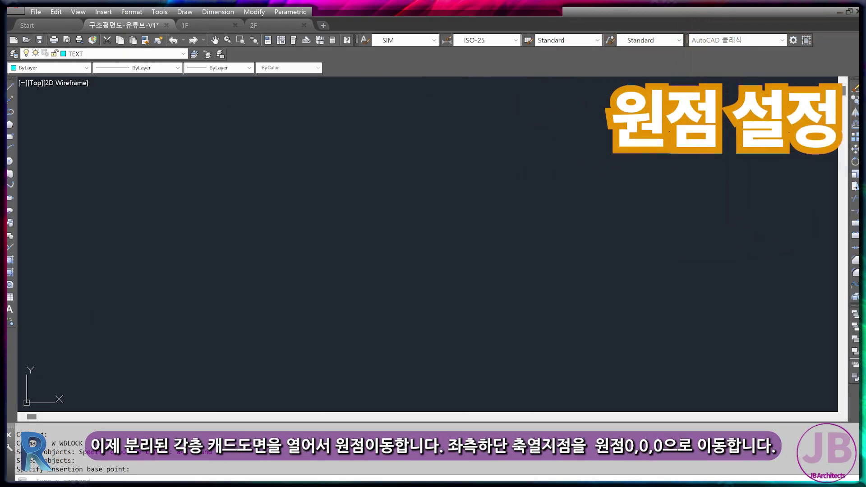
Zoom Extents to check the 3F plan, then select the 4F plan for moving
text(z)
key(Return)
text(e)
key(Return)
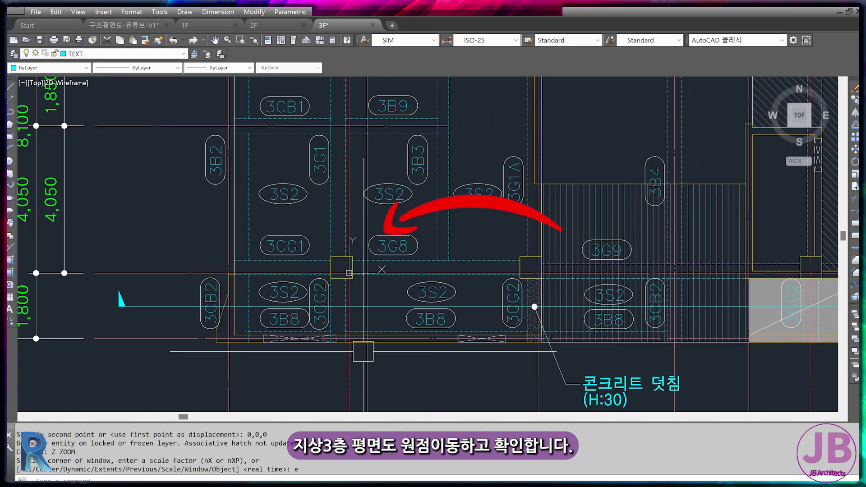
text(z)
key(Return)
text(e)
key(Return)
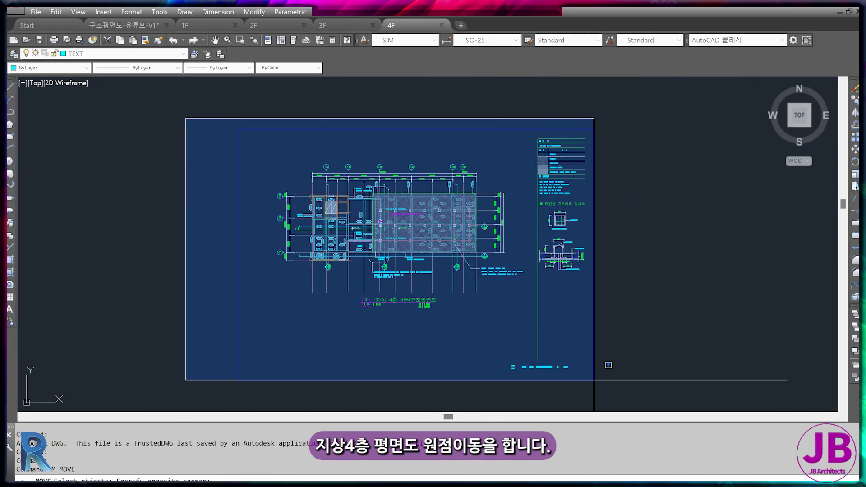
click(609, 386)
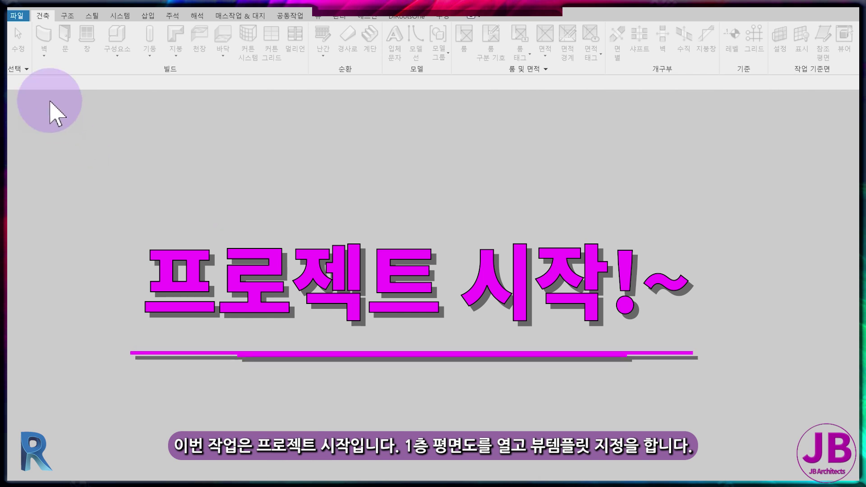
Create a project from the 기본-SET-V3.rte template and open the 1FL structural plan
click(17, 16)
mouse_move(39, 65)
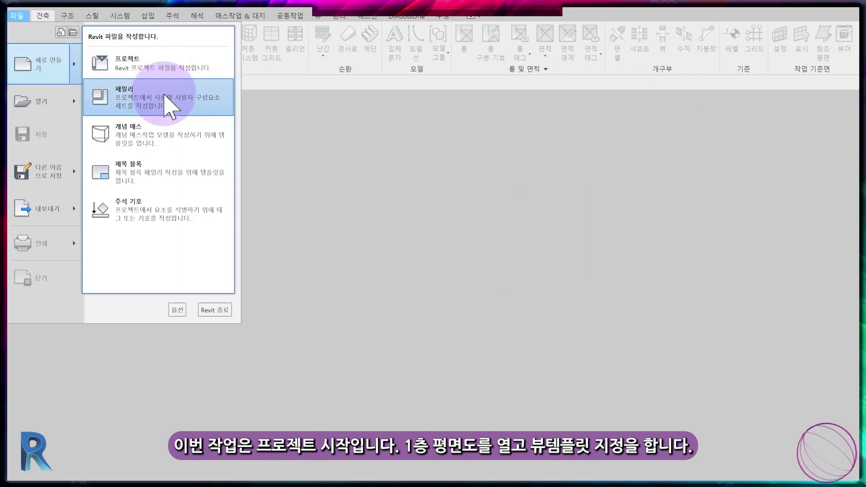
click(163, 70)
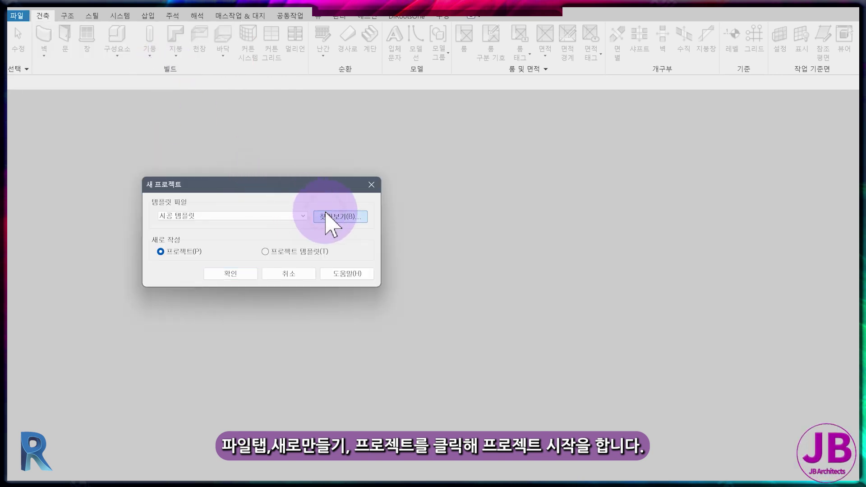
click(324, 220)
click(292, 287)
click(690, 382)
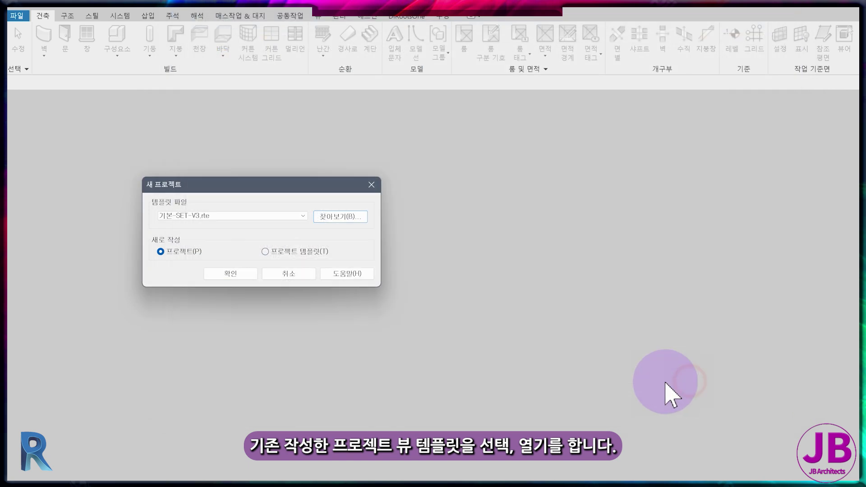
click(238, 276)
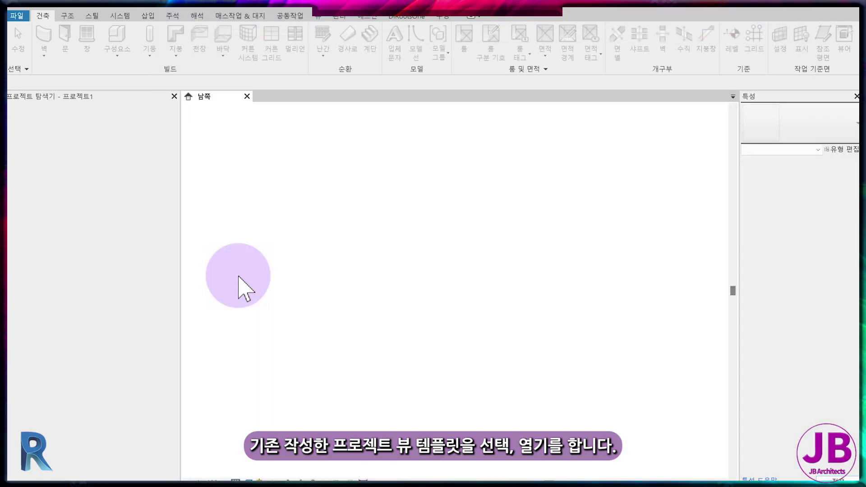
double_click(45, 126)
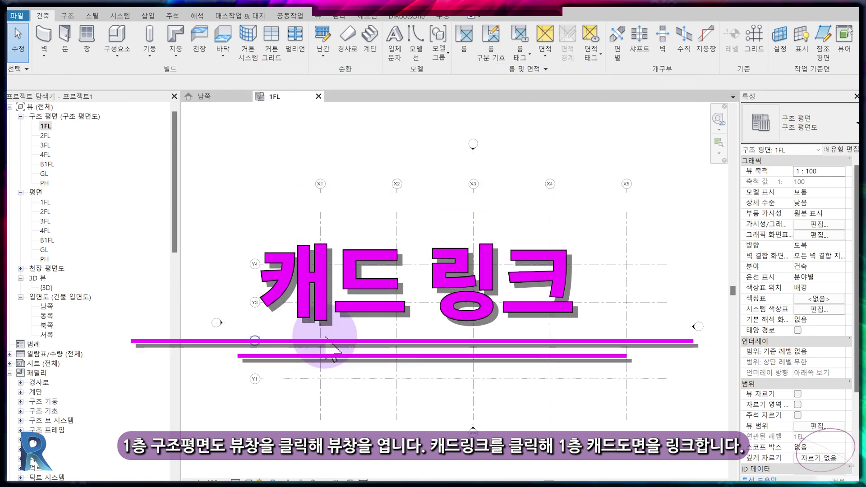
Link 1F.dwg into 1FL at origin to internal origin, in millimetres
click(148, 16)
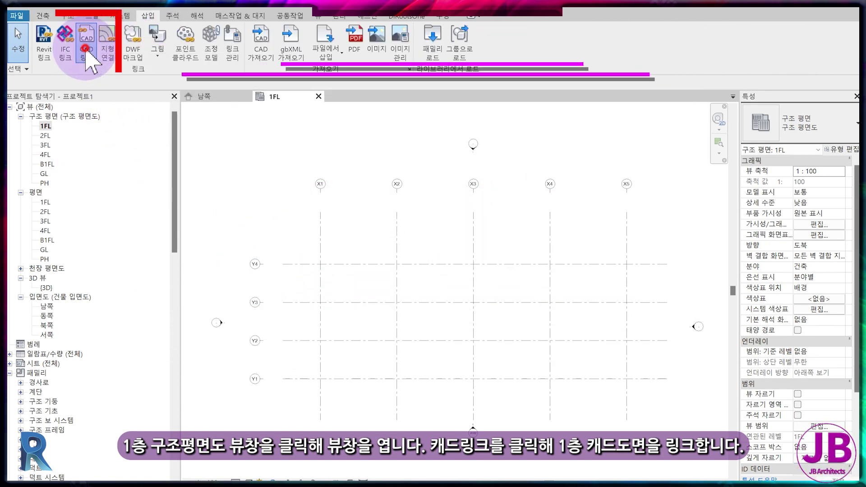
click(86, 50)
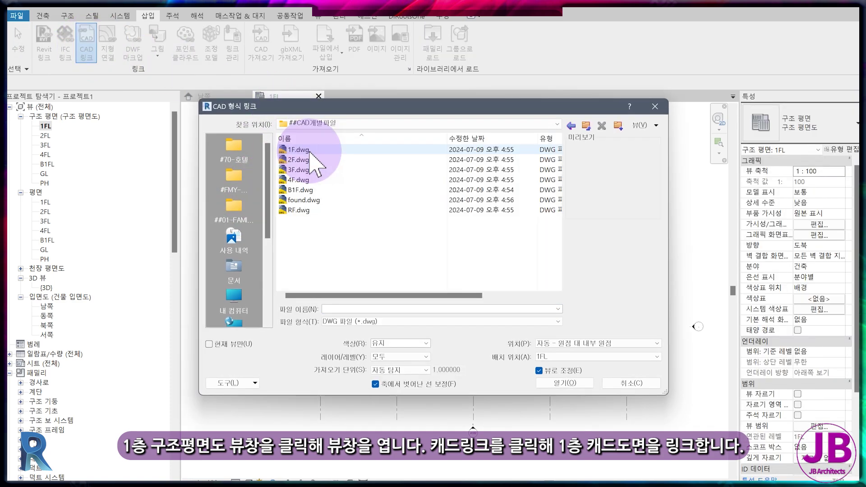
click(310, 150)
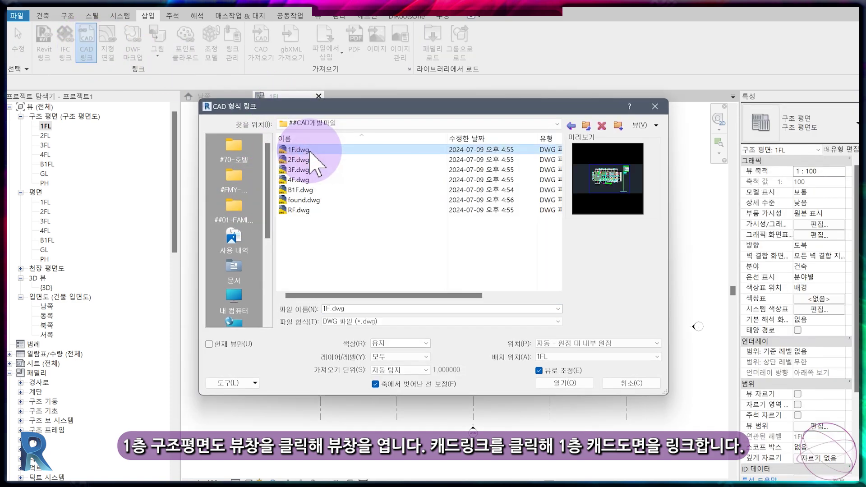
click(578, 343)
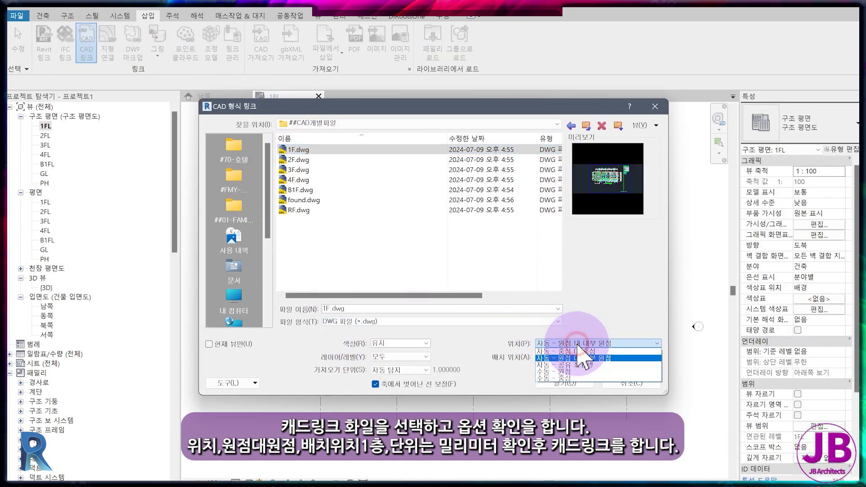
click(403, 360)
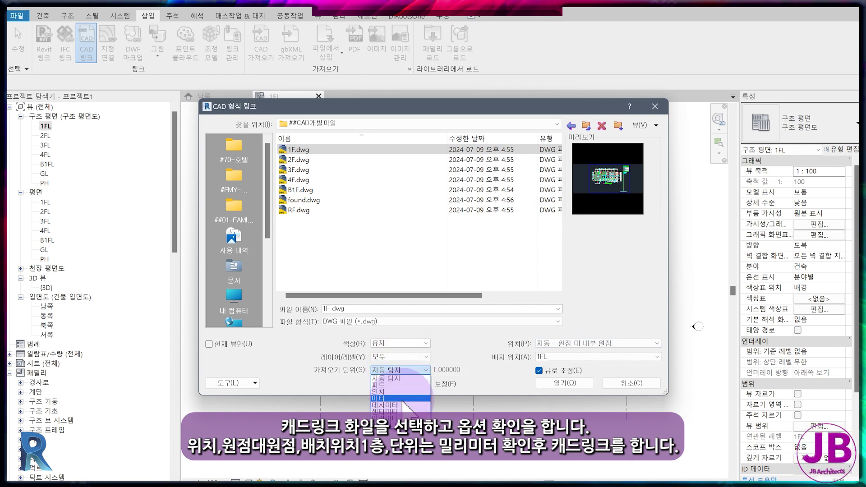
click(393, 418)
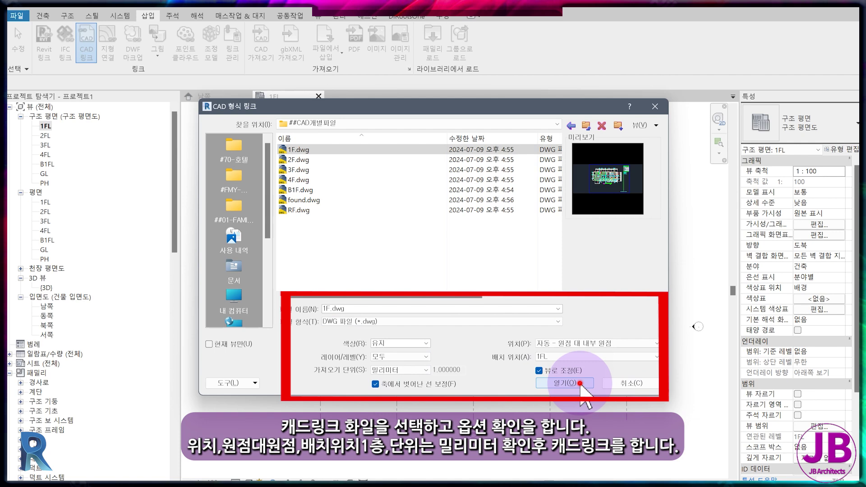
click(581, 383)
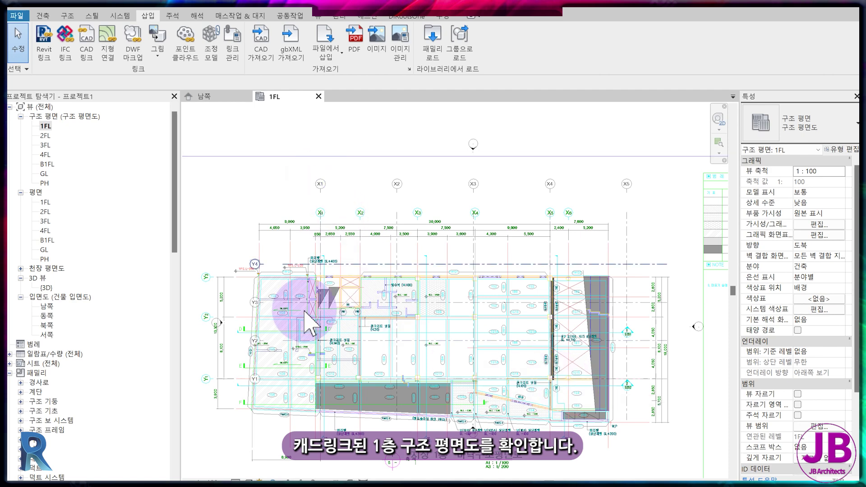
Assign the JB-평면도 view template to the 1FL plan
scroll(831, 423, down, 3)
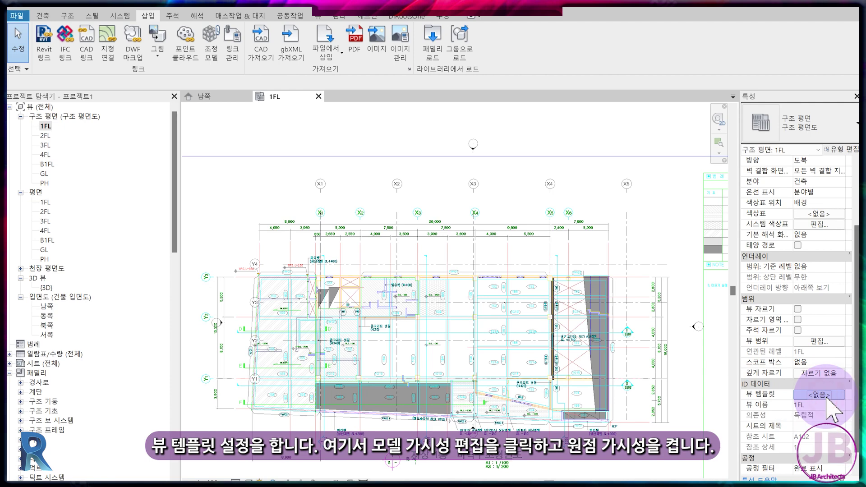
click(828, 395)
click(472, 202)
Turn on Survey Point and Project Base Point under 대지 in the template's Model visibility
click(758, 223)
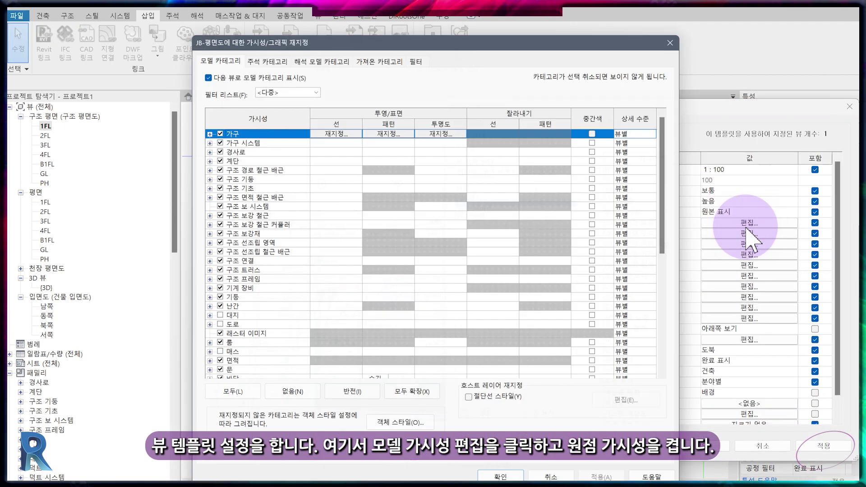
click(200, 319)
scroll(217, 347, down, 1)
click(222, 357)
click(222, 375)
scroll(225, 379, down, 1)
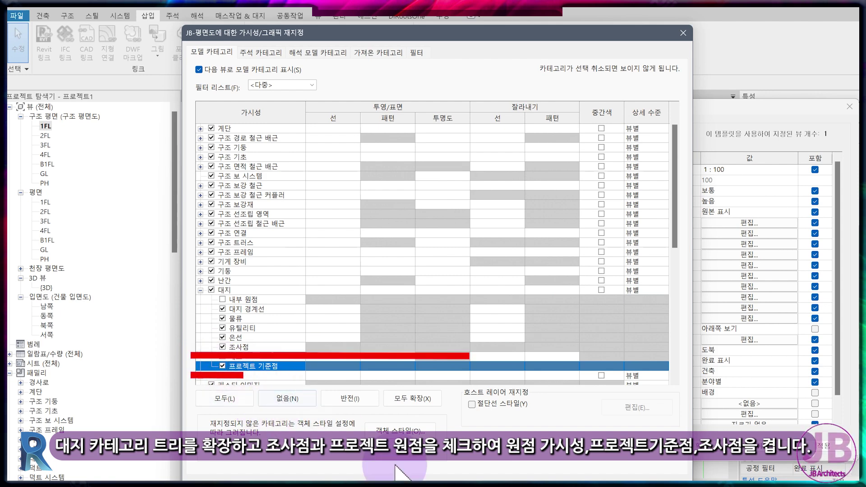
key(Return)
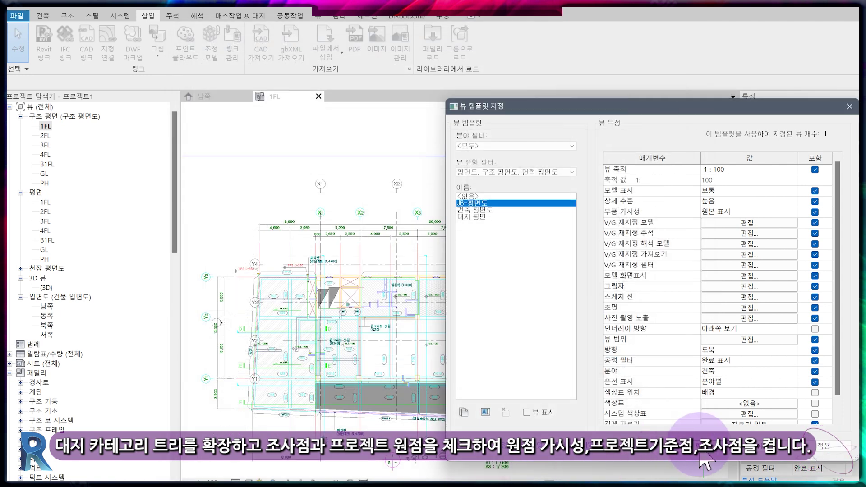
key(Return)
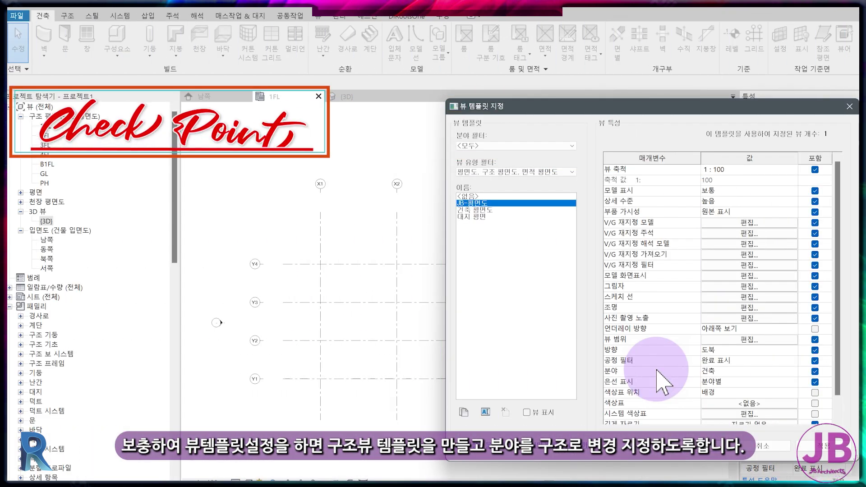
Duplicate the template as JB-구조평면도 and set its discipline to 구조
click(464, 412)
click(618, 276)
text(JB-구조평면도)
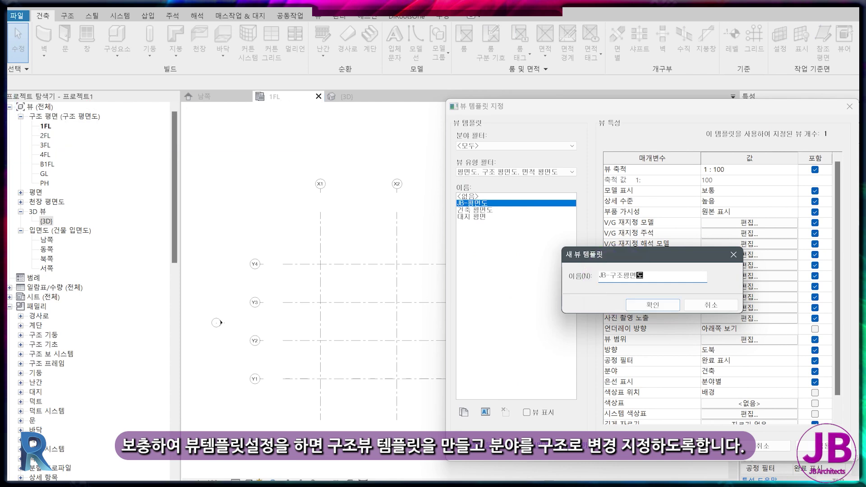
key(Return)
scroll(774, 389, down, 1)
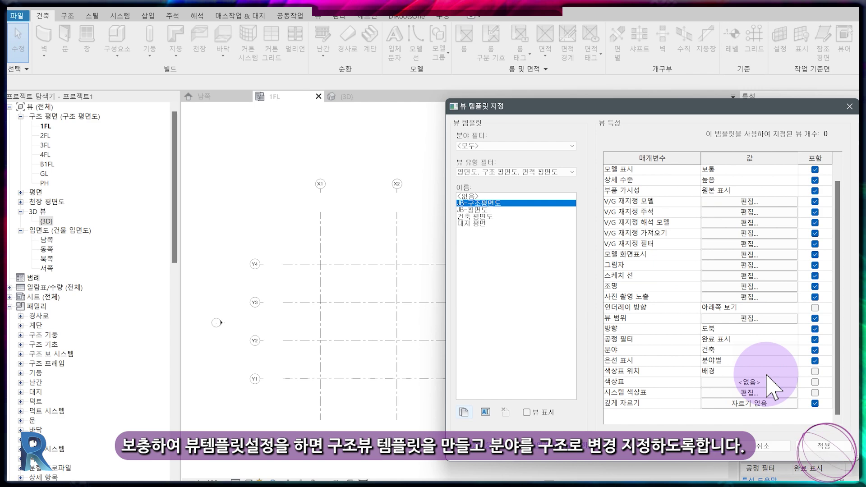
click(792, 351)
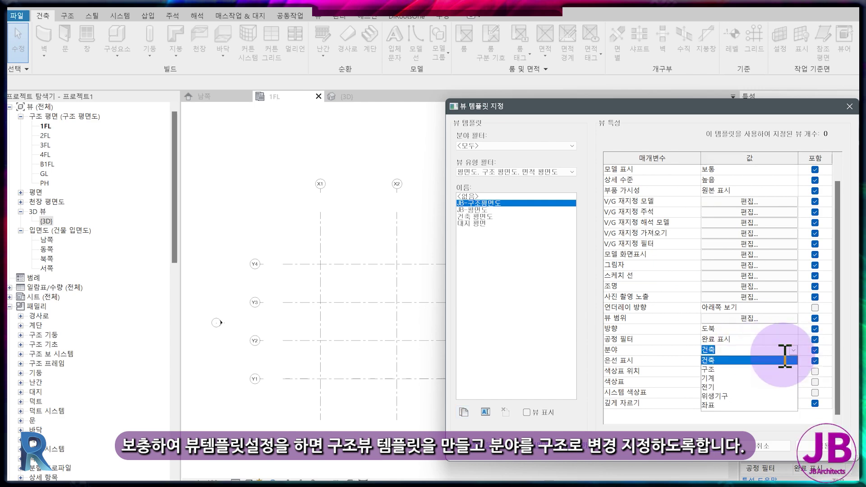
click(726, 366)
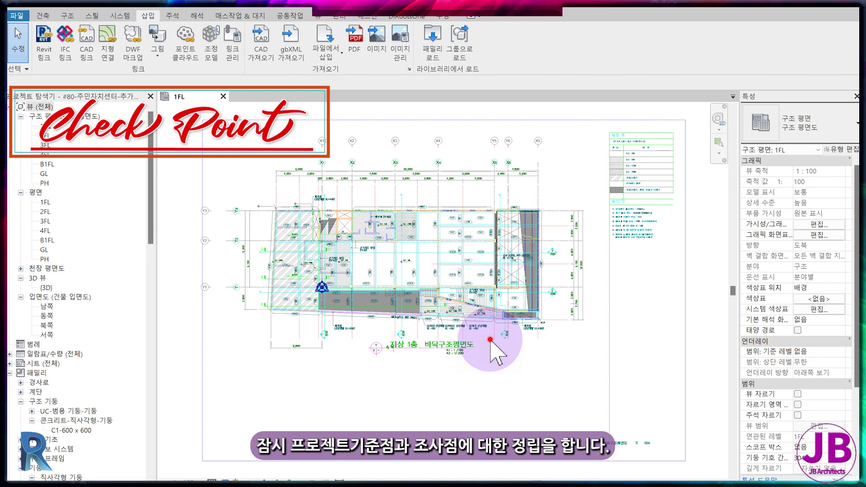
Turn off imported categories in the 1FL view template's visibility settings
scroll(817, 460, down, 3)
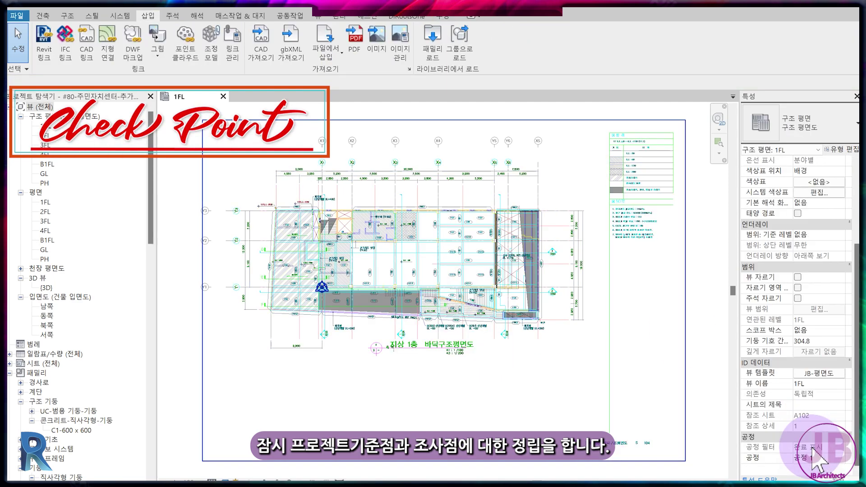
click(826, 373)
click(740, 255)
click(689, 458)
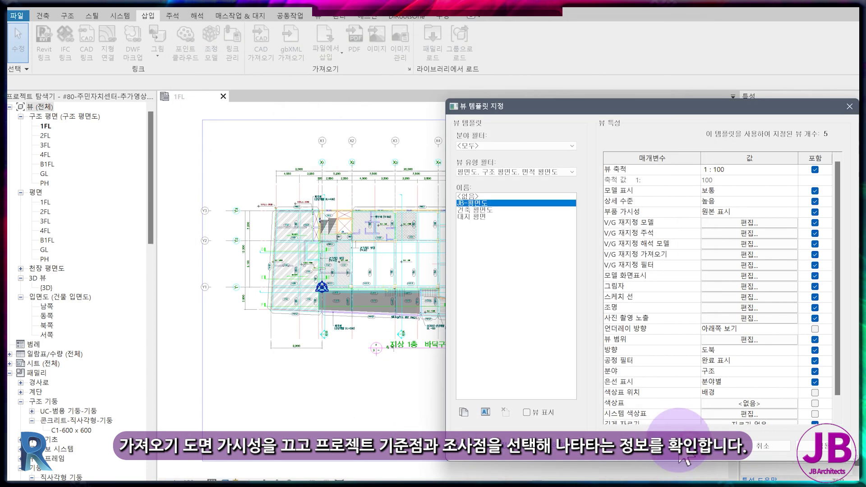
click(722, 447)
Select the project base point to check its coordinates, then deselect it
scroll(323, 306, up, 3)
scroll(357, 285, up, 2)
scroll(361, 266, up, 2)
scroll(429, 253, up, 2)
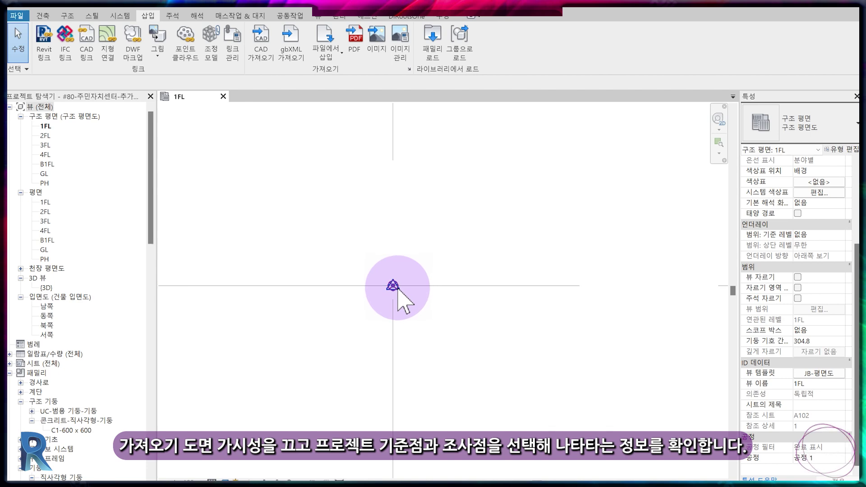
click(397, 293)
key(Escape)
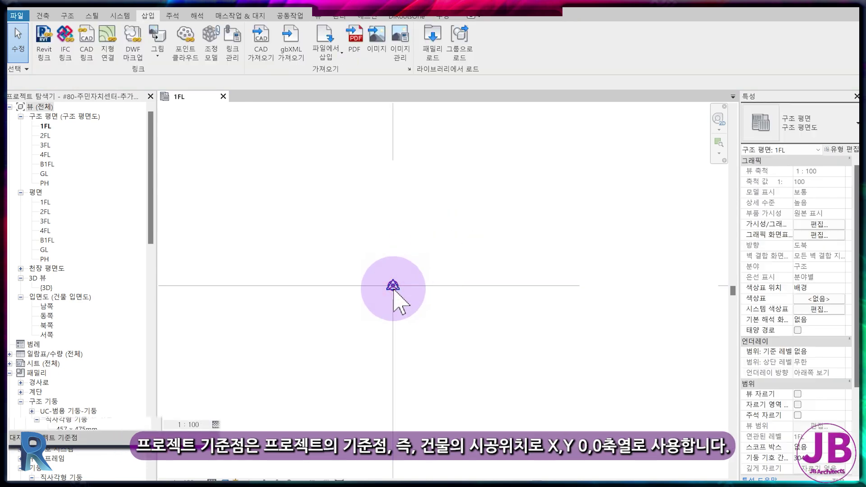
click(394, 291)
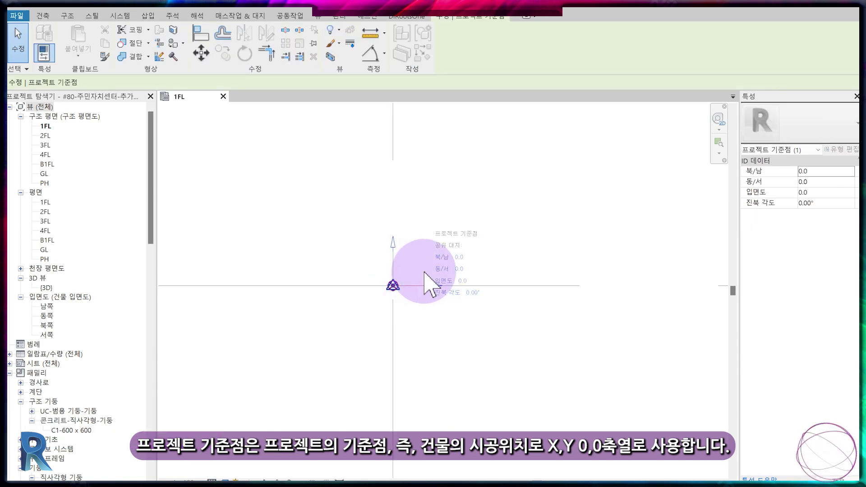
click(421, 315)
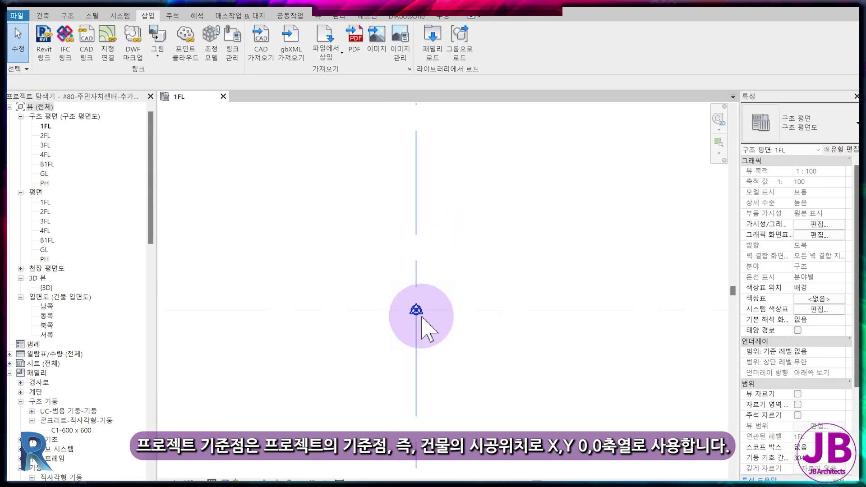
Bring up the site boundary drawing and begin a new CAD link
scroll(422, 315, down, 3)
scroll(507, 290, down, 2)
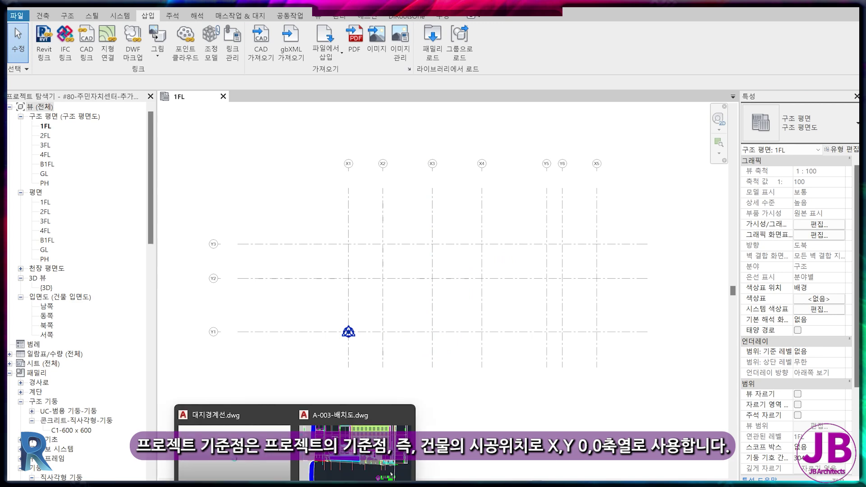
click(225, 413)
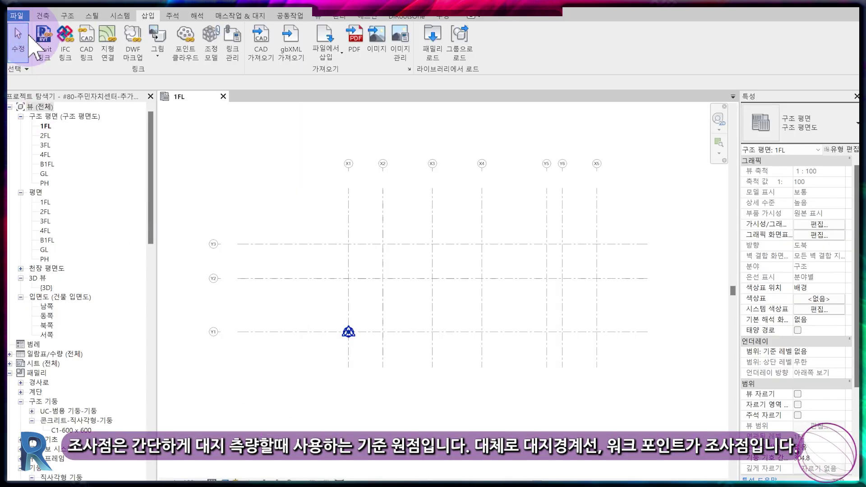
click(86, 43)
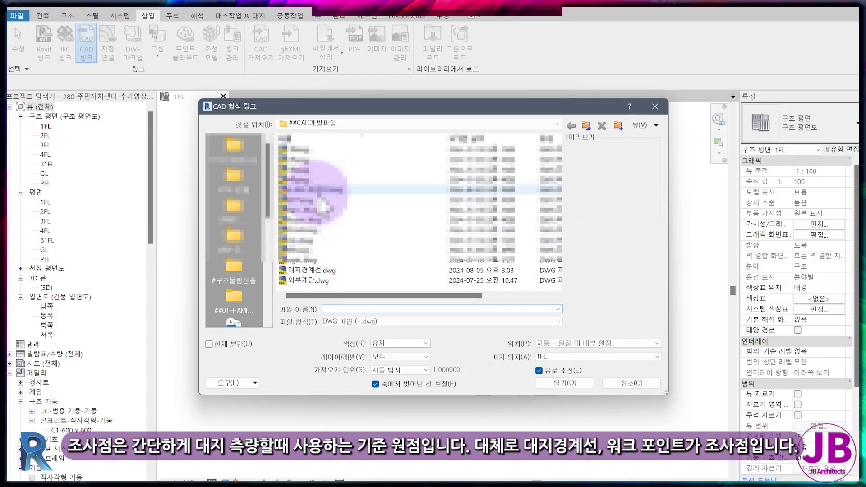
Link 대지경계선.dwg into 1FL and briefly check it in AutoCAD
click(311, 270)
click(565, 383)
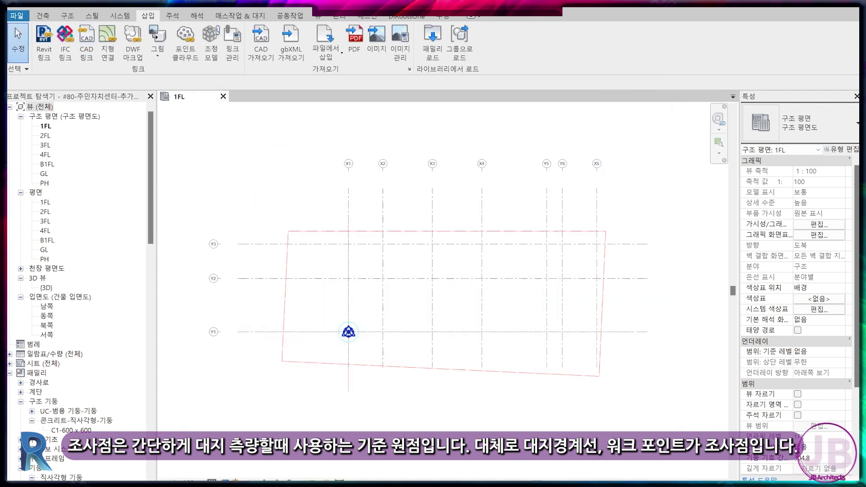
click(358, 469)
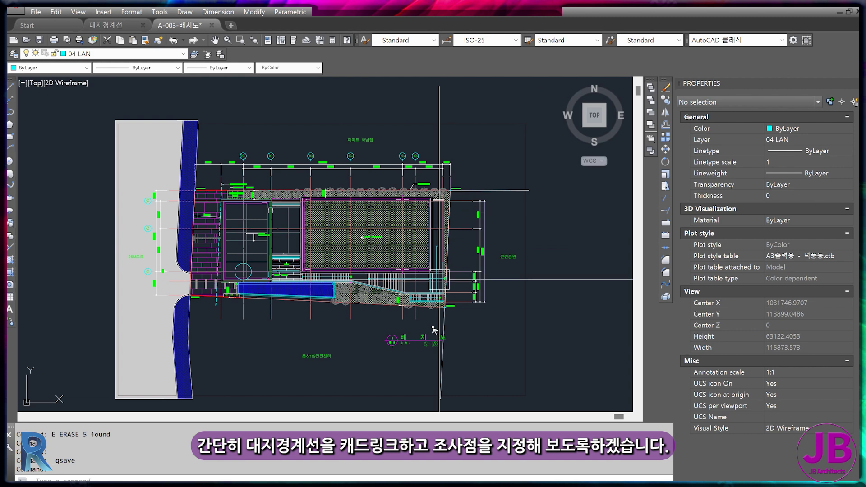
scroll(241, 323, up, 10)
key(alt+Tab)
scroll(310, 333, up, 3)
scroll(384, 314, up, 5)
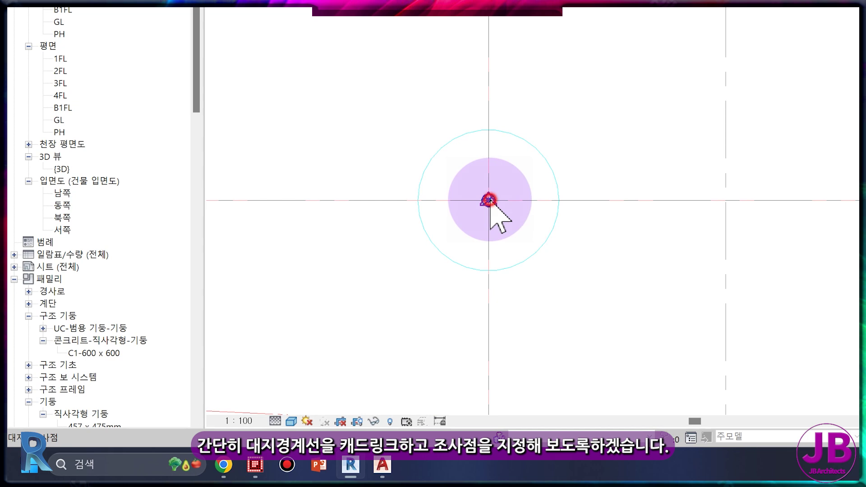
Drag the survey point onto the site boundary's lower-left corner
click(490, 202)
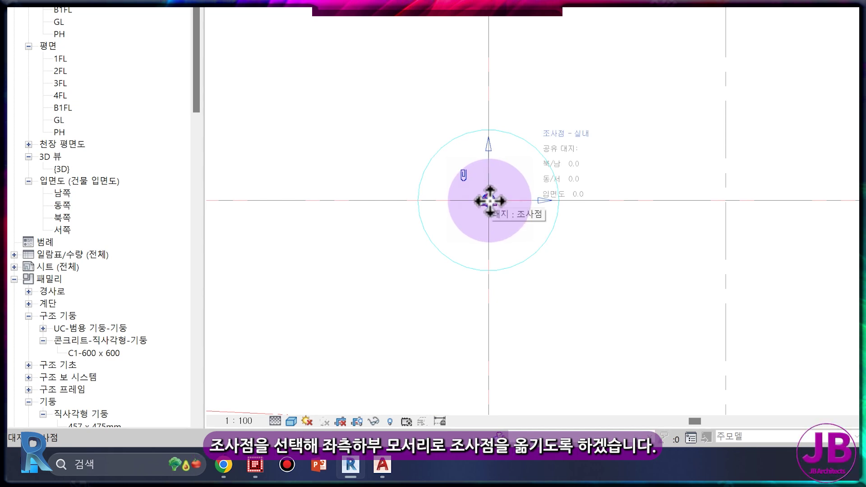
drag(490, 202, 246, 176)
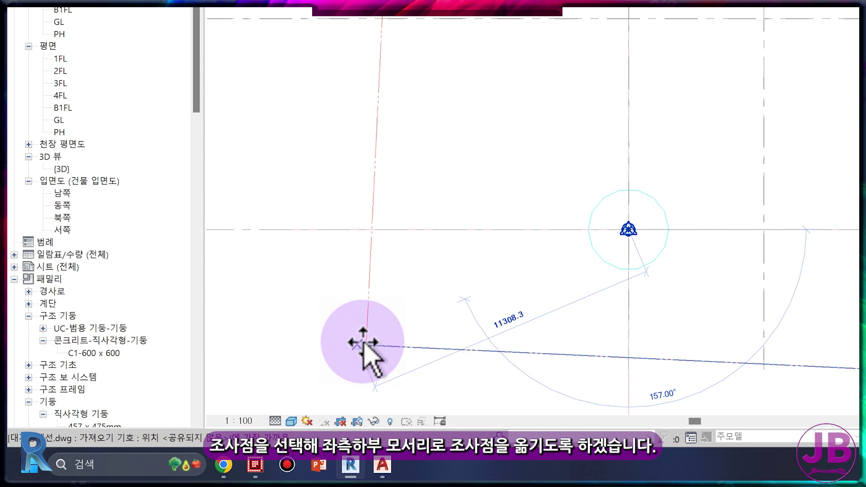
click(358, 251)
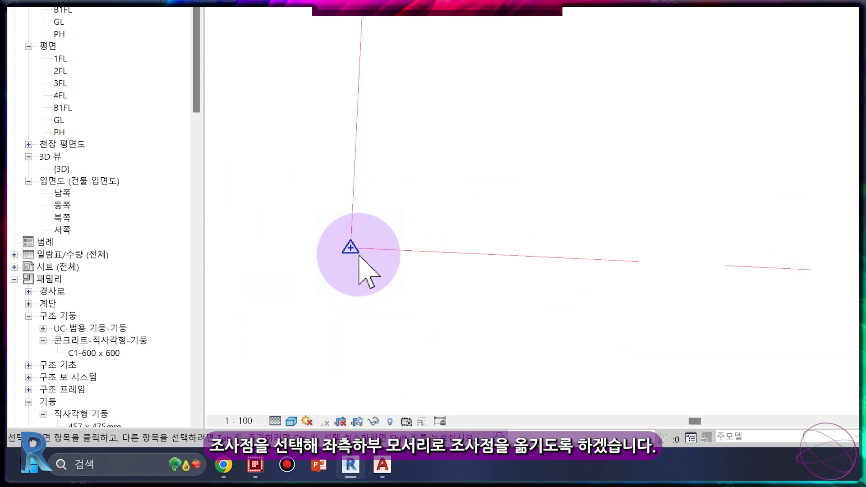
middle_drag(522, 293, 749, 271)
Check the project base point and survey point (now 0,0) coordinates, then deselect
click(785, 93)
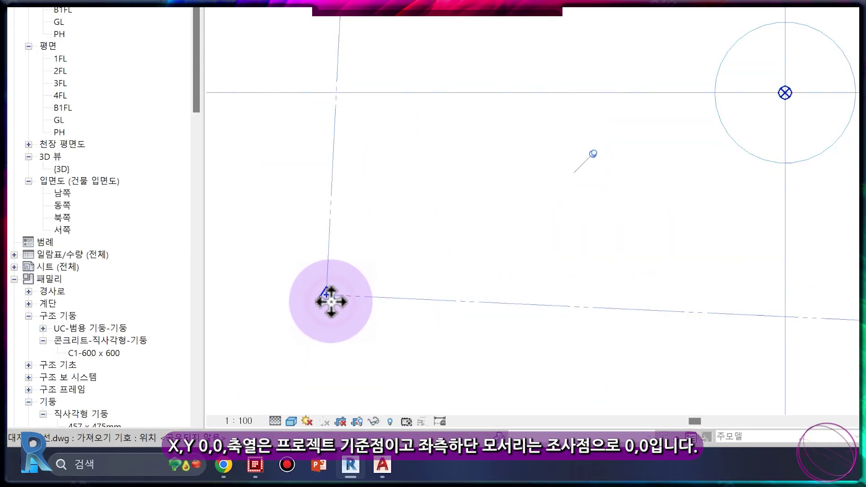
click(326, 297)
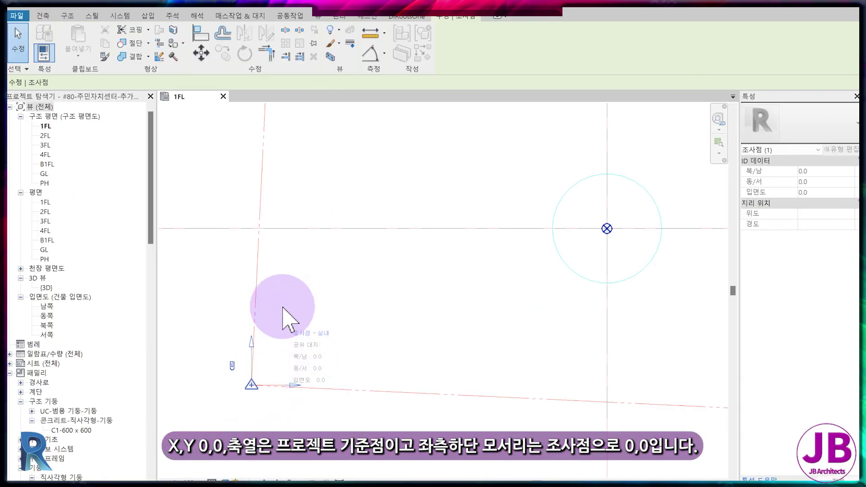
scroll(325, 386, down, 5)
middle_drag(445, 393, 356, 406)
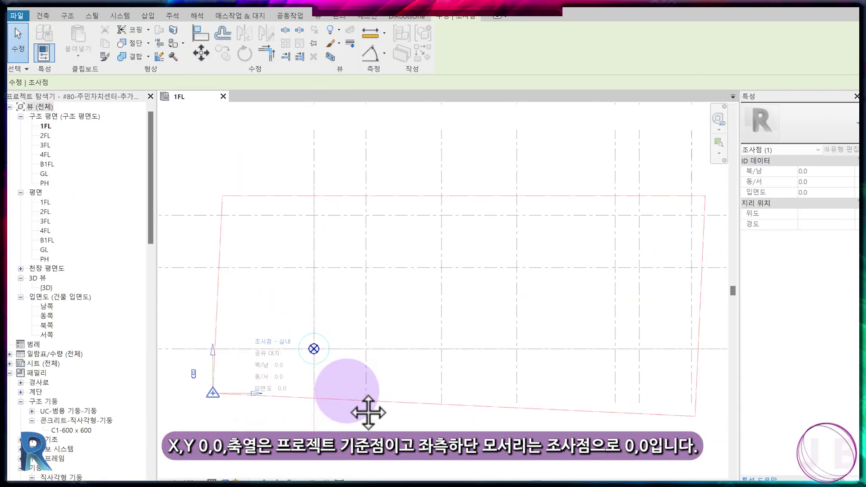
click(354, 400)
scroll(787, 397, down, 4)
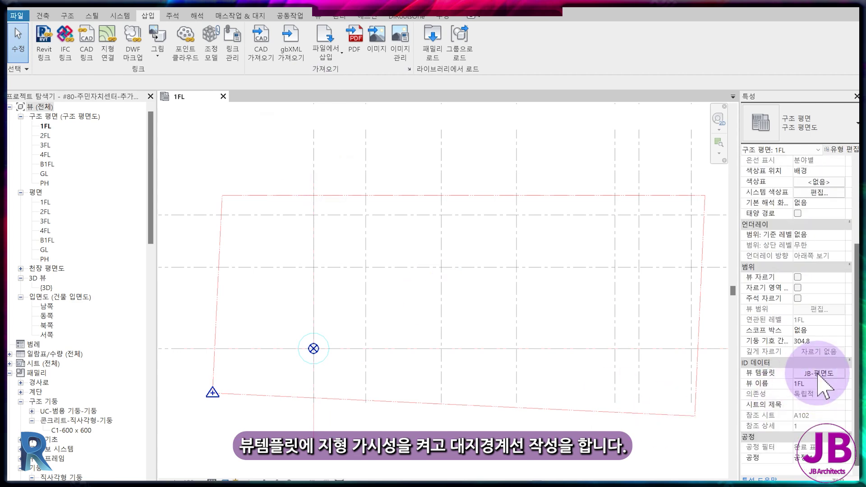
Turn on the 지형 category in the 1FL view template's visibility settings
click(819, 373)
click(751, 228)
scroll(382, 304, down, 5)
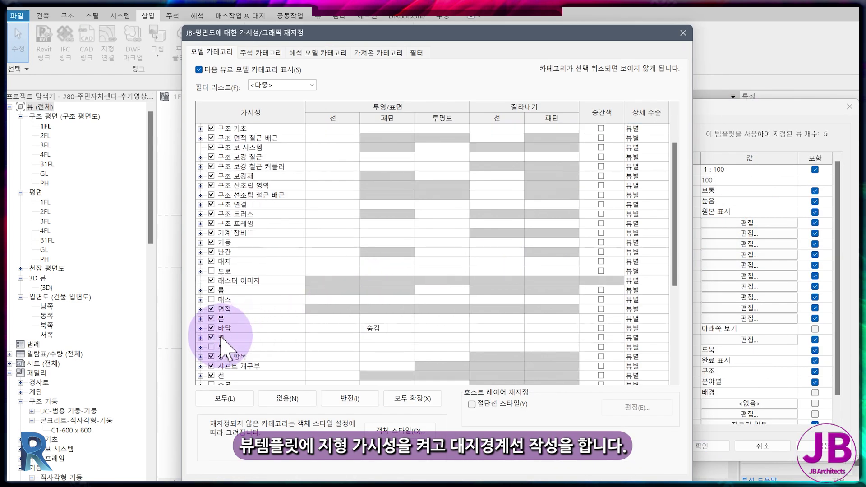
scroll(216, 343, down, 3)
scroll(221, 358, down, 3)
scroll(214, 359, down, 1)
click(226, 355)
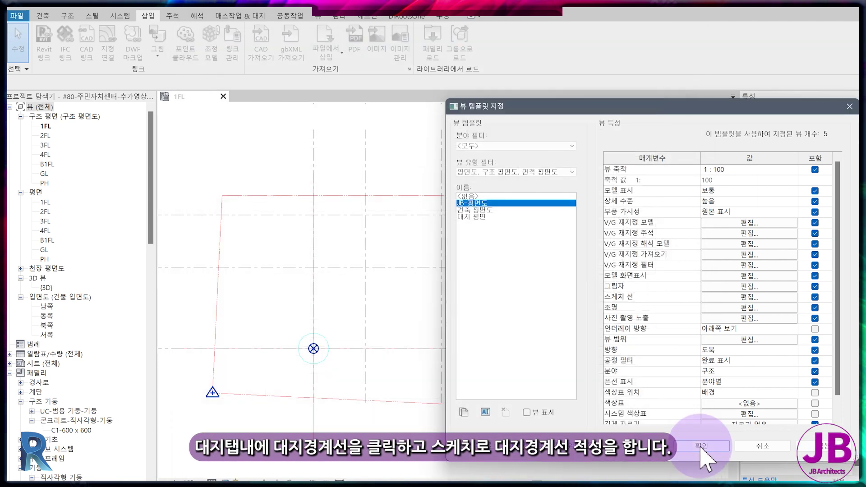
click(702, 447)
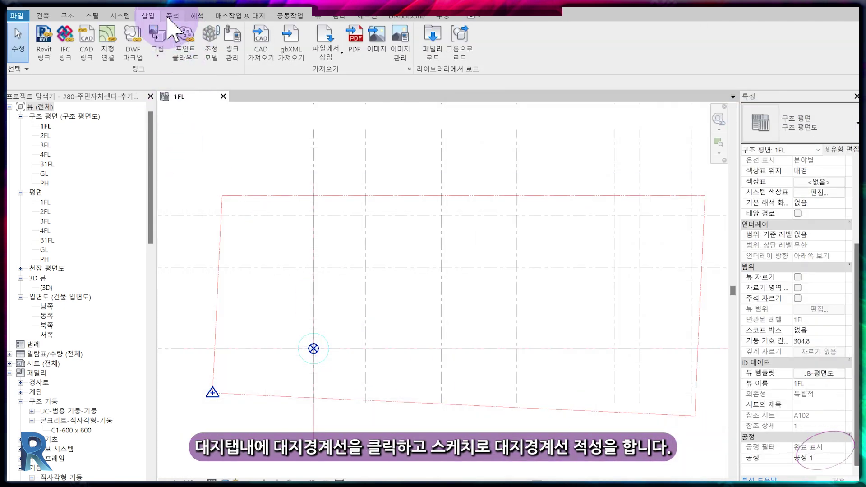
Sketch a property line on the four linked site boundary edges and select it
click(241, 17)
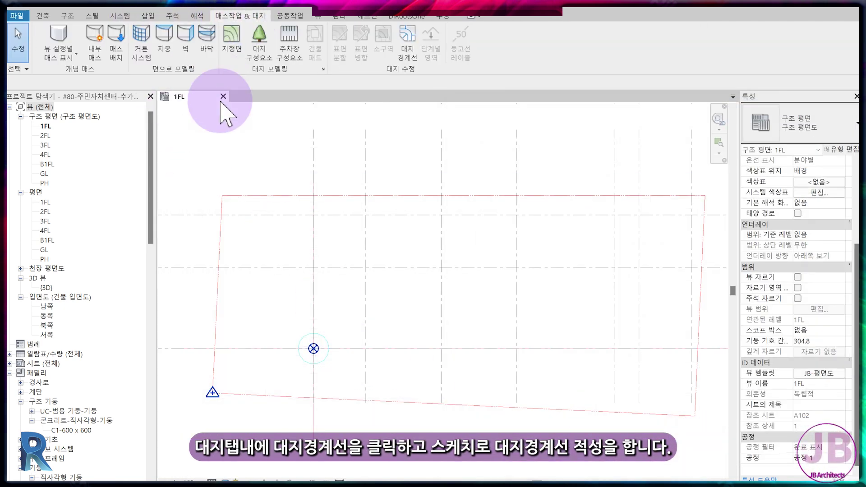
click(409, 45)
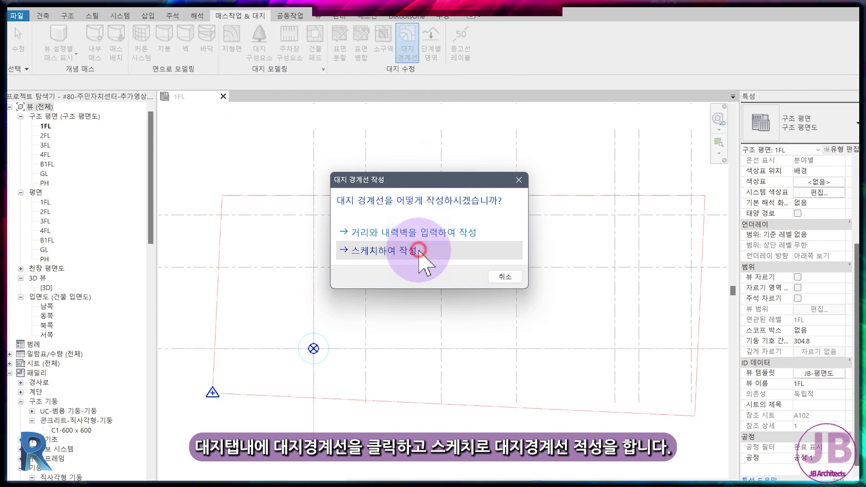
click(419, 250)
click(495, 56)
click(398, 403)
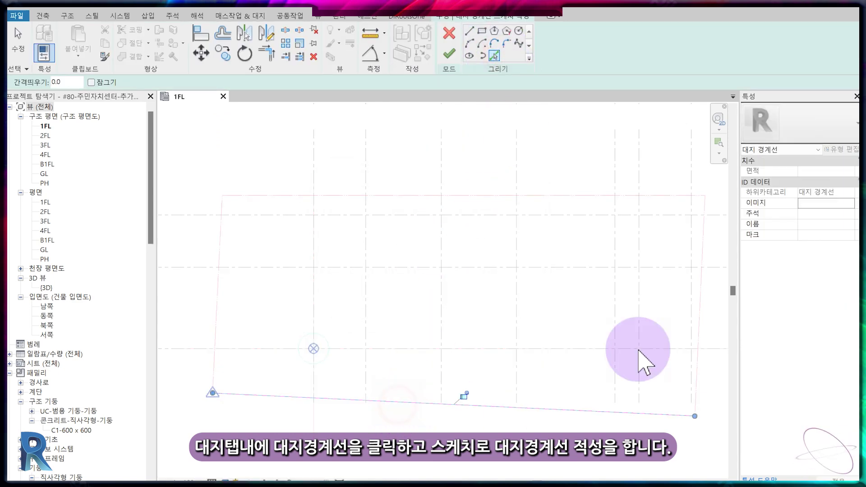
click(703, 288)
click(219, 254)
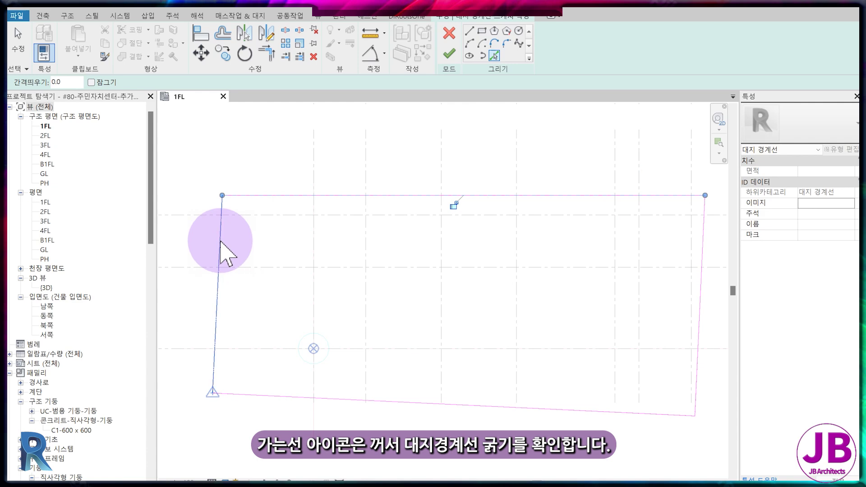
click(449, 54)
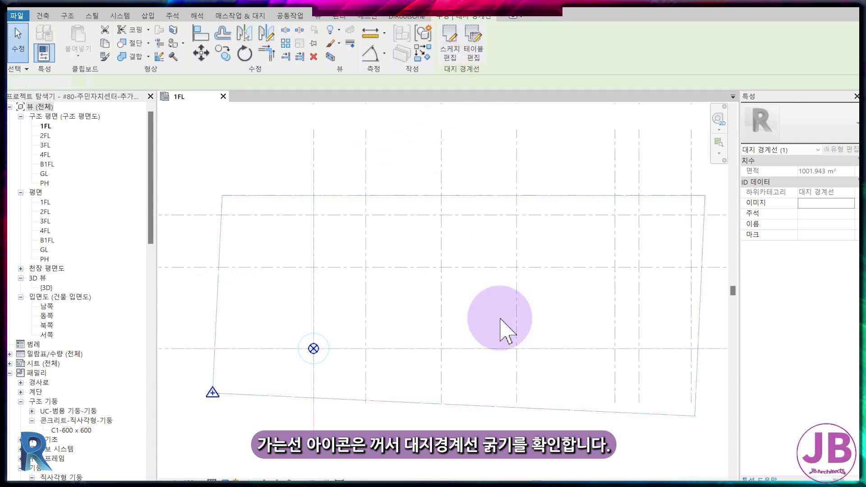
key(Escape)
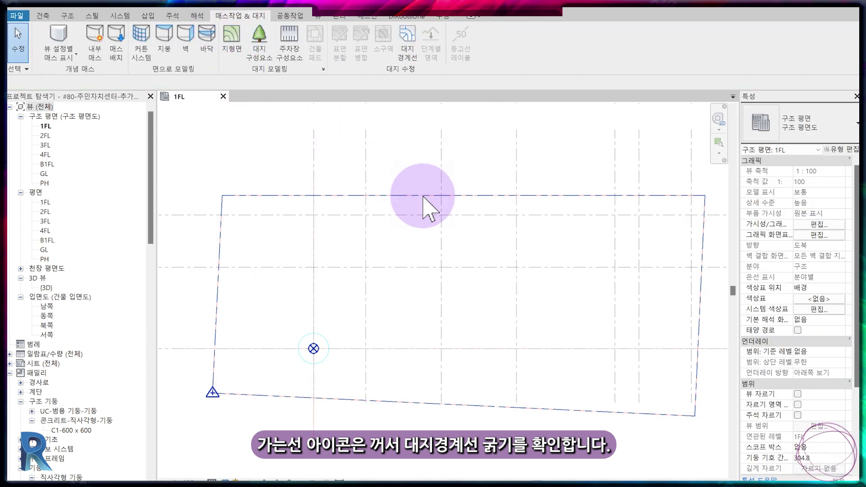
click(423, 197)
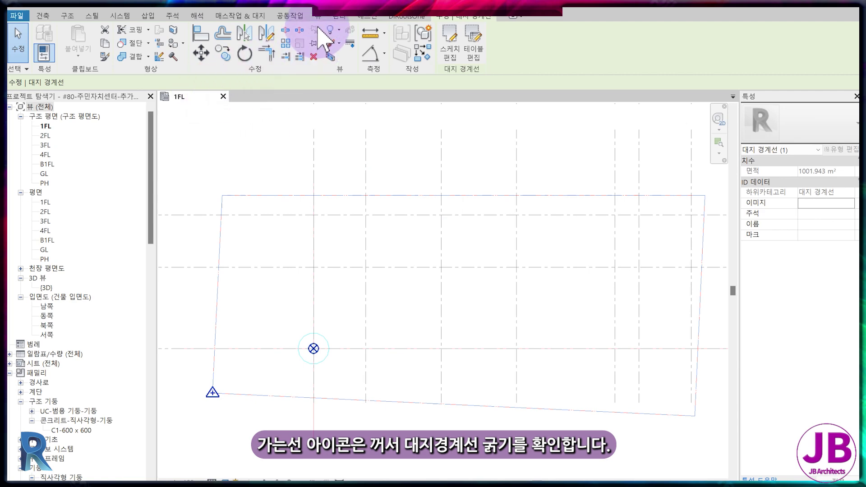
Set the 대지 경계선 projection line weight to 8 in Object Styles
click(339, 16)
click(62, 31)
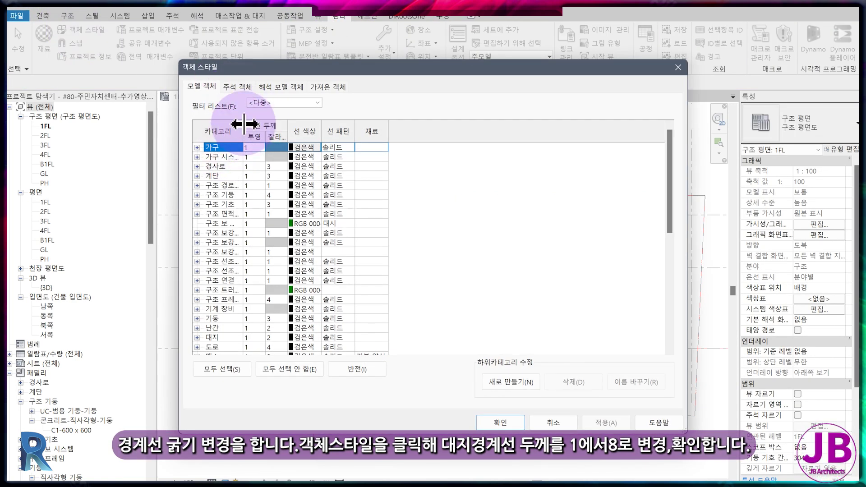
drag(243, 129, 304, 129)
scroll(209, 338, down, 2)
click(197, 290)
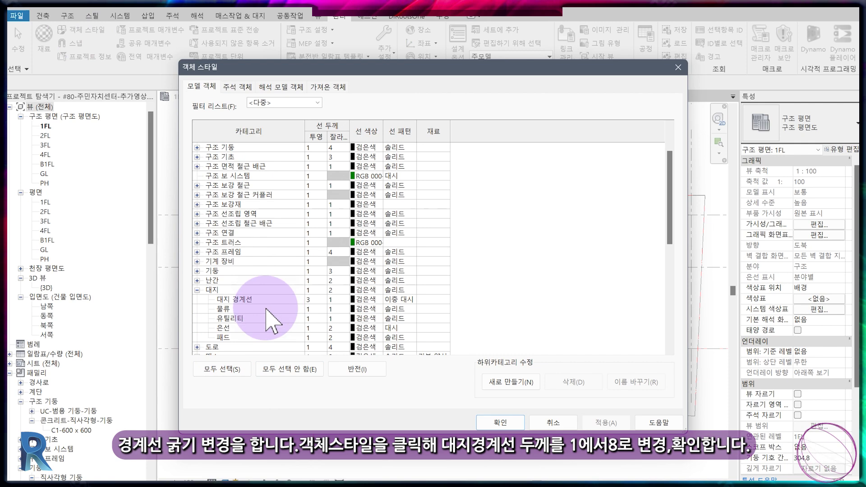
click(317, 299)
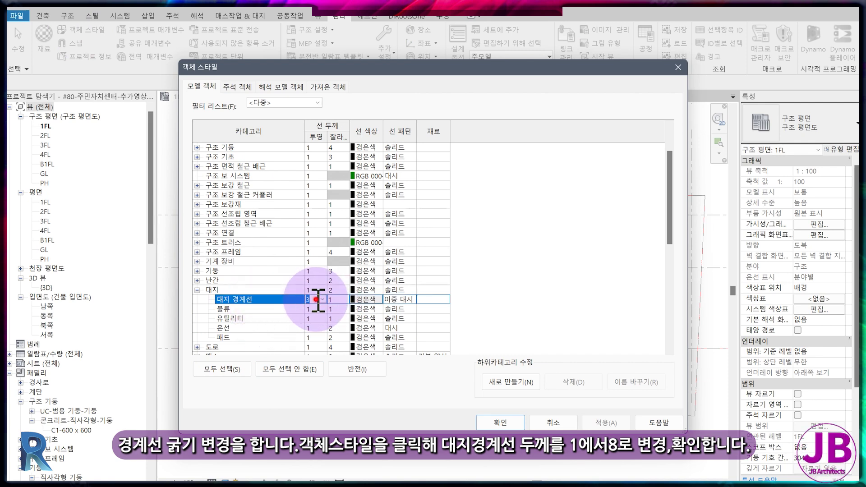
text(8)
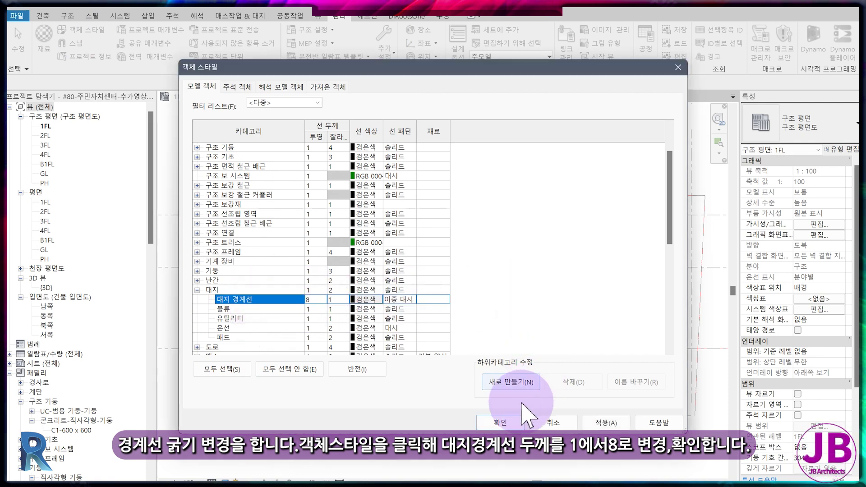
click(514, 424)
Select the site boundary and its corner survey point to check the thicker line
click(449, 407)
click(212, 395)
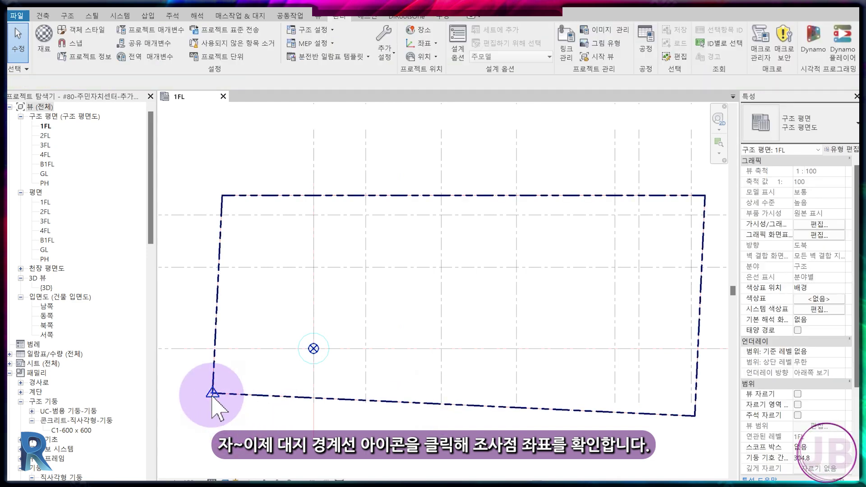
click(211, 395)
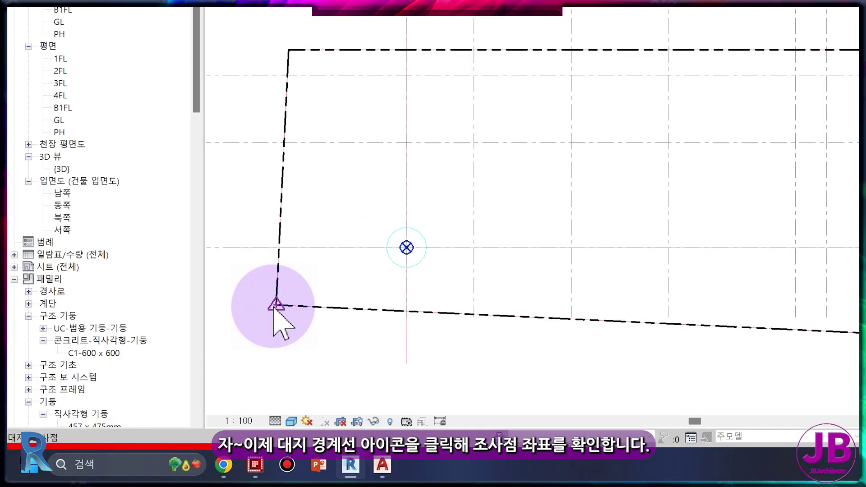
Read the survey point's 0.0 coordinates, then show the project base point's N/S 4435.0, E/W 10064.1
click(274, 307)
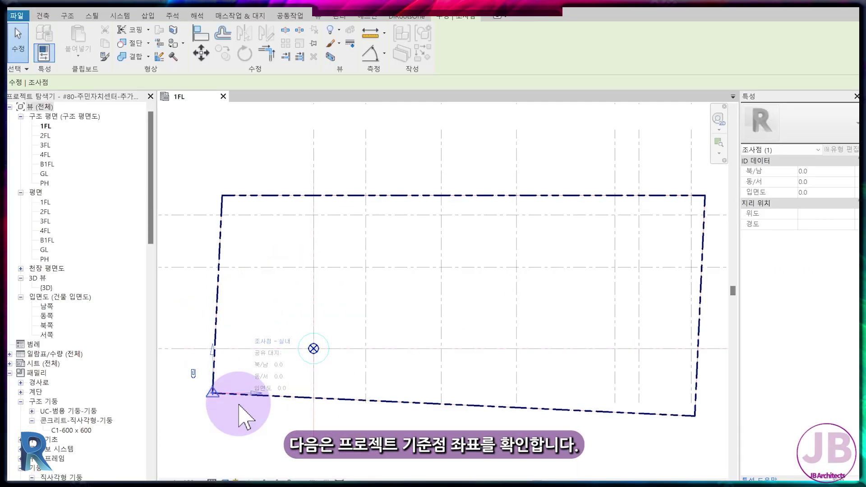
key(Escape)
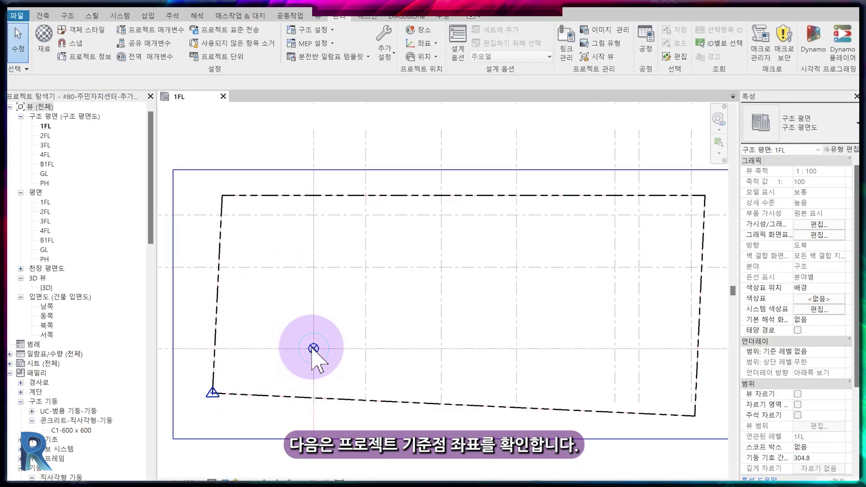
click(314, 348)
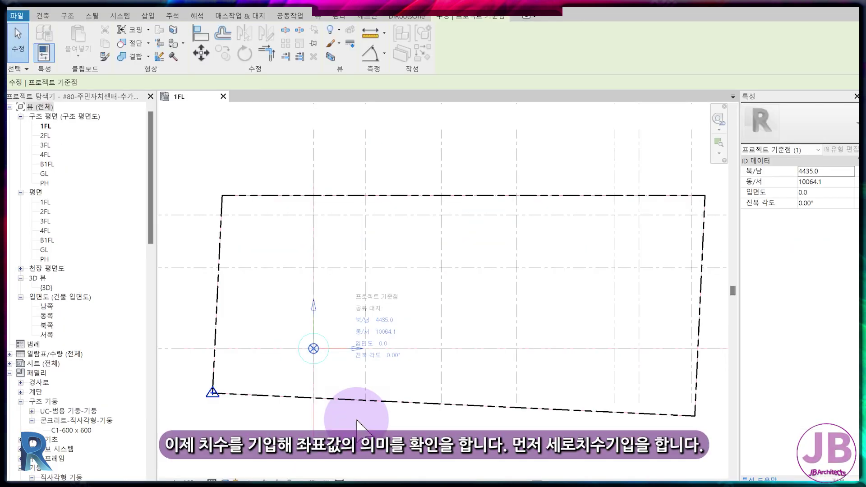
Add a 4435 aligned dimension from grid Y1 to the boundary corner
key(d)
key(i)
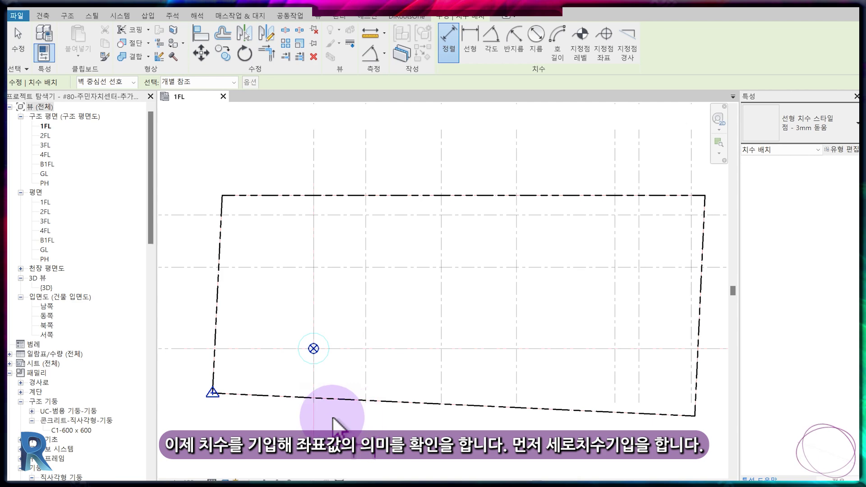
middle_drag(314, 405, 446, 410)
scroll(419, 376, up, 3)
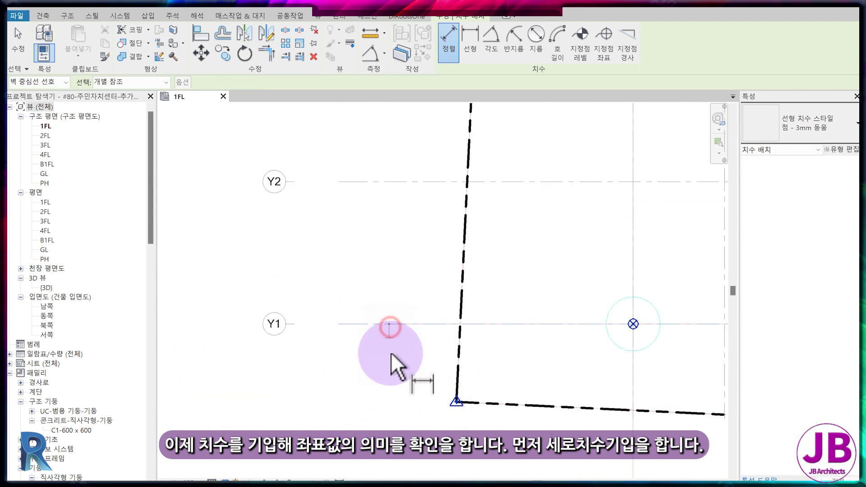
click(456, 401)
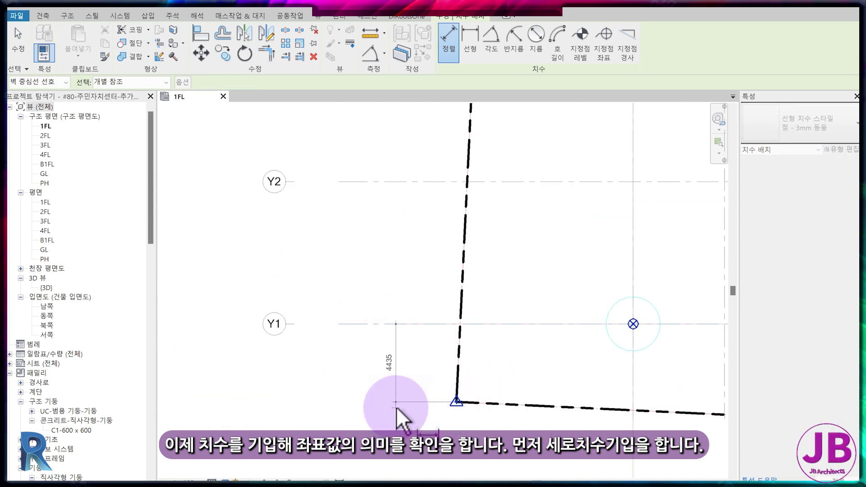
click(397, 407)
key(Escape)
scroll(409, 407, down, 1)
click(579, 345)
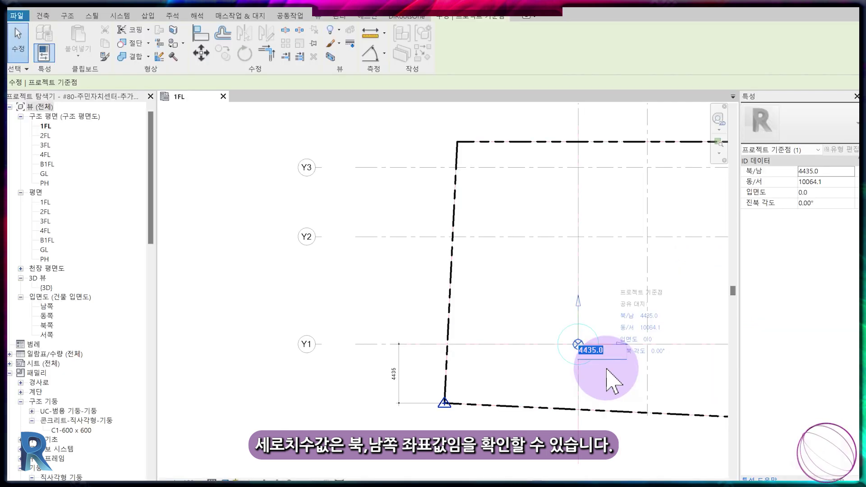
Add a 10064 horizontal dimension from the survey point to the project base point
key(d)
key(i)
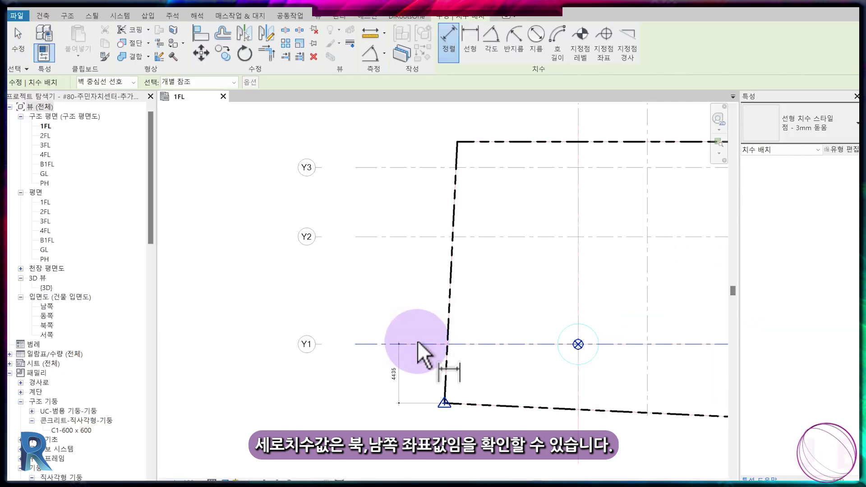
click(444, 402)
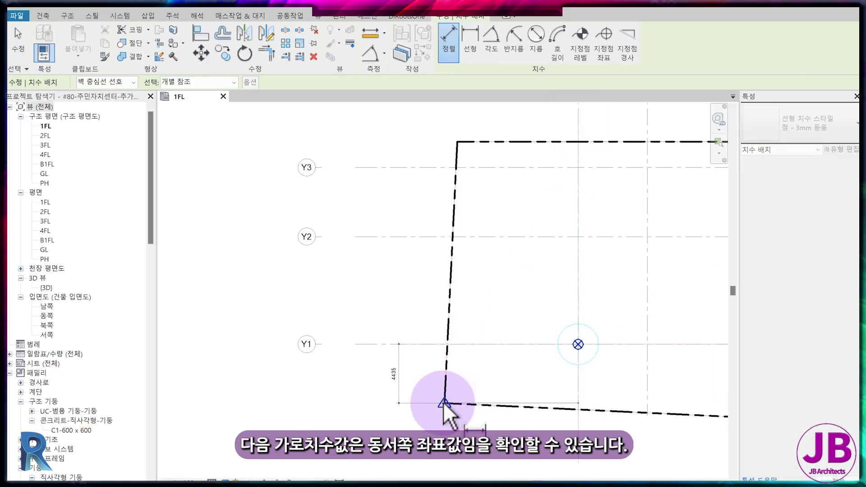
click(431, 303)
key(Escape)
key(Escape)
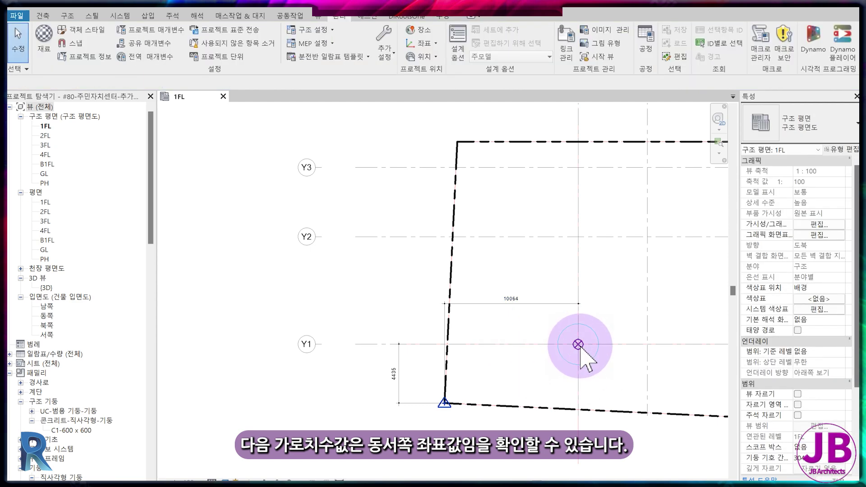
click(578, 345)
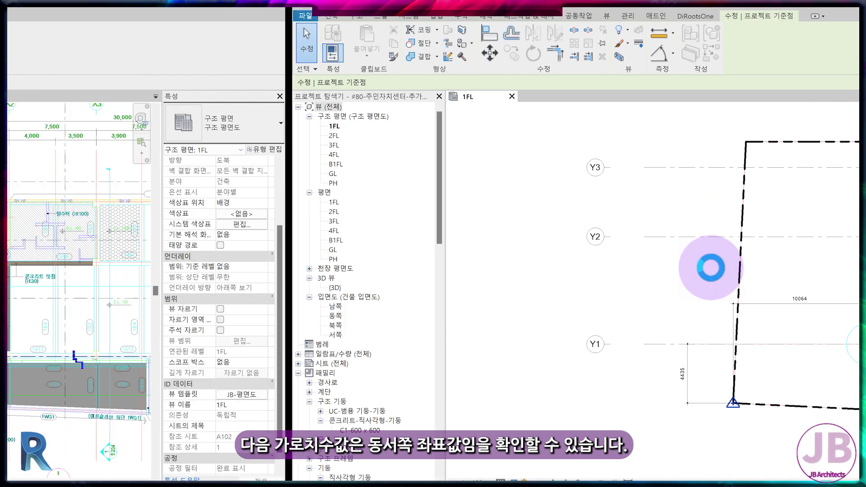
Delete the extra grid Y4
scroll(455, 372, up, 2)
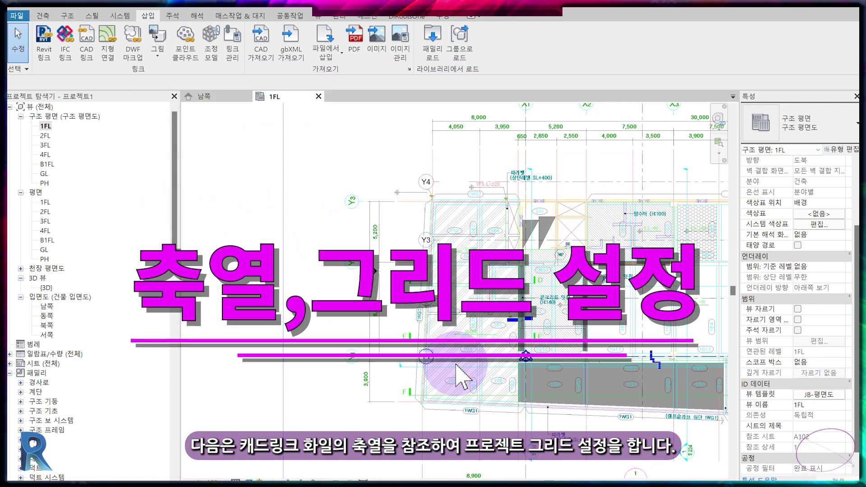
scroll(451, 368, up, 2)
click(486, 350)
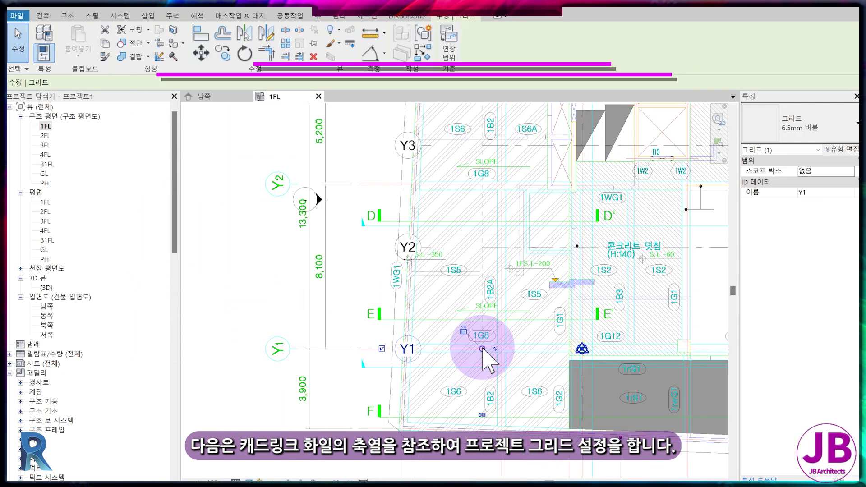
click(284, 380)
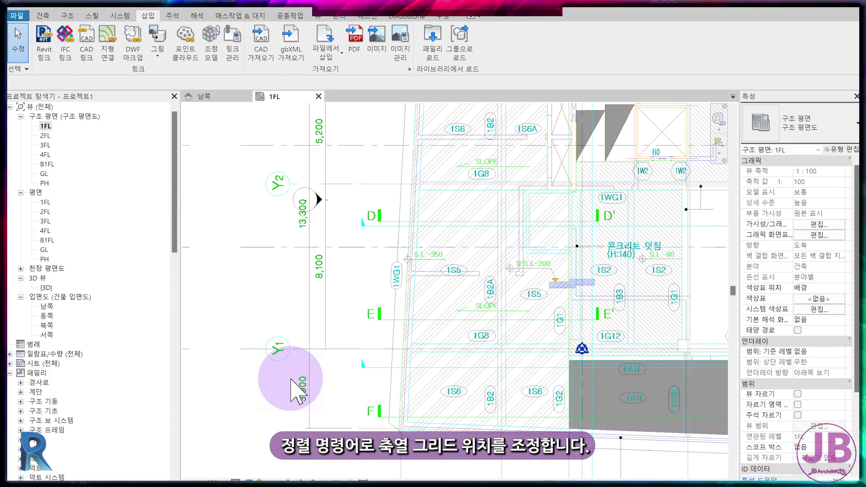
scroll(294, 386, down, 1)
middle_drag(338, 407, 396, 471)
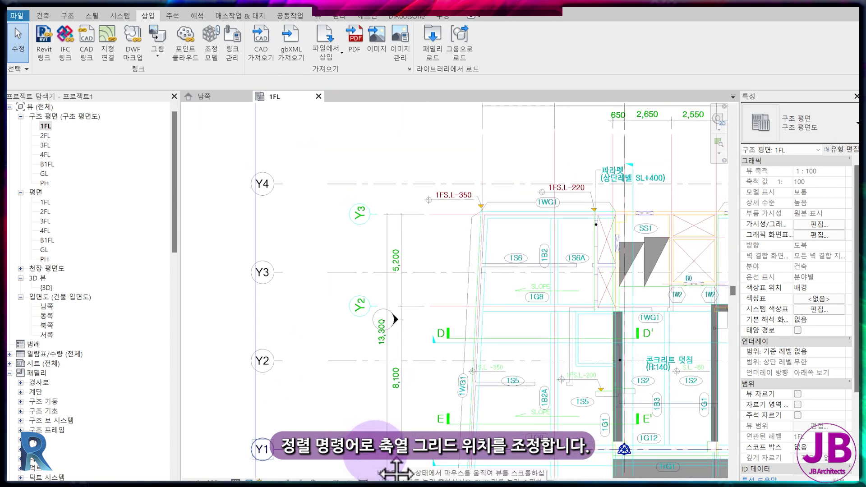
click(420, 182)
key(Delete)
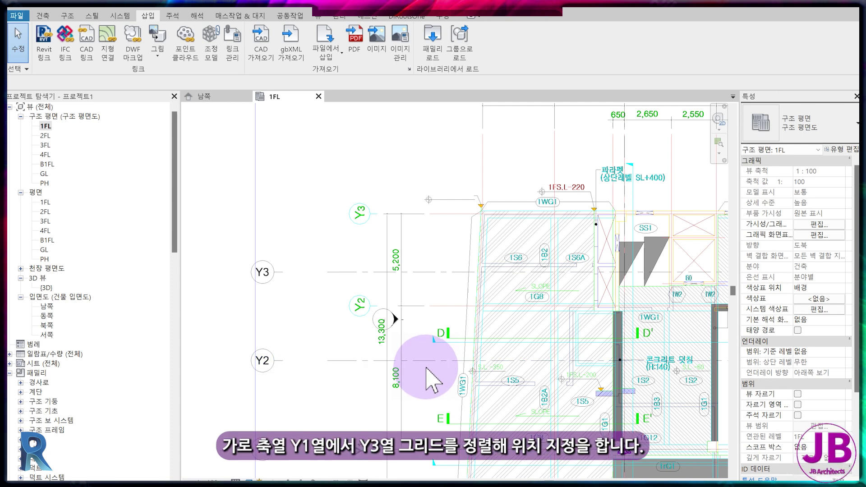
Align grids Y2 and Y3 to their CAD axes
key(a)
key(l)
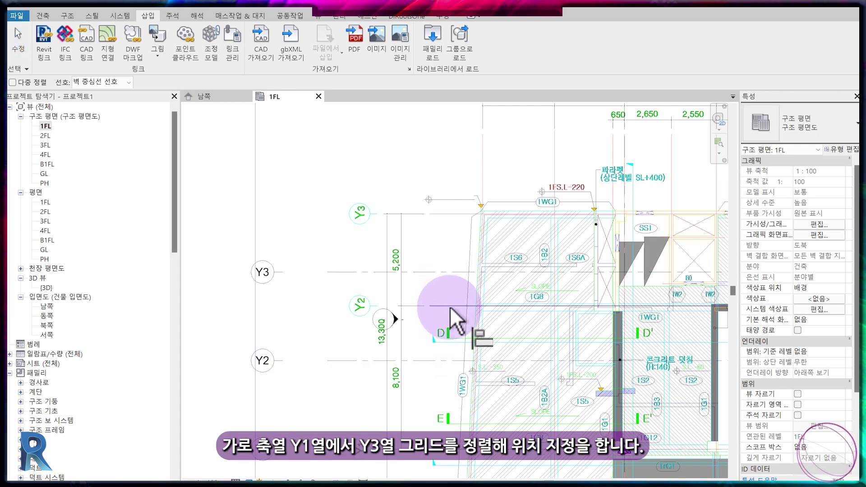
click(451, 361)
click(449, 272)
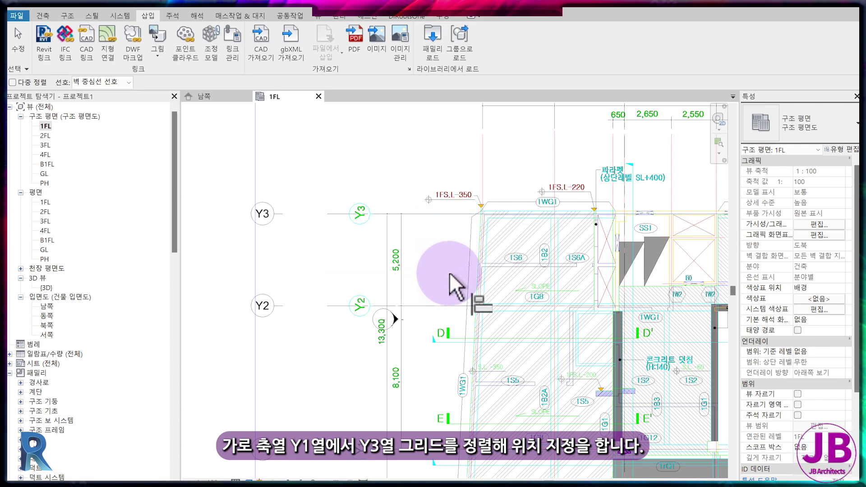
scroll(449, 272, down, 3)
middle_drag(341, 354, 471, 270)
scroll(398, 283, down, 1)
key(Escape)
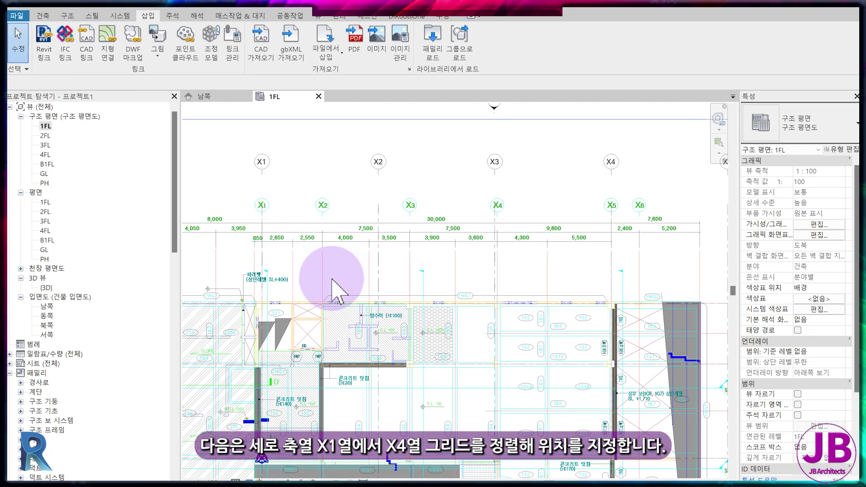
Align grids X2 and X3 to the CAD X2 and X3 column lines
key(a)
key(l)
click(322, 269)
click(378, 262)
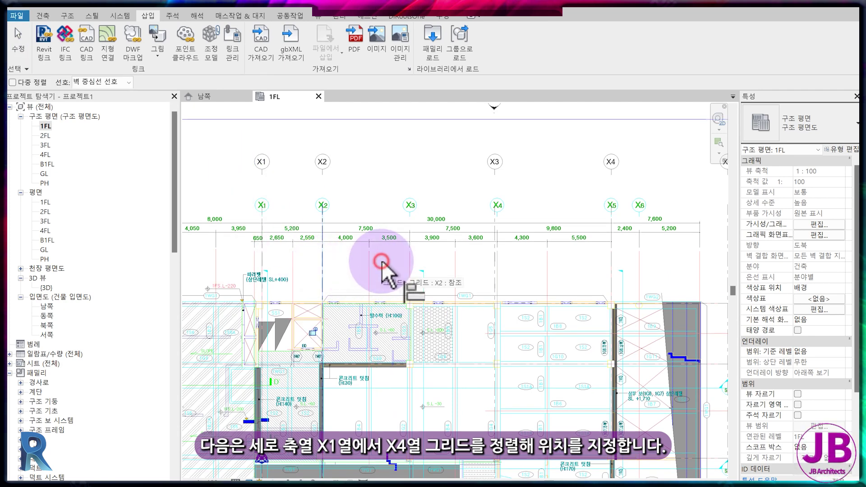
click(411, 266)
click(495, 271)
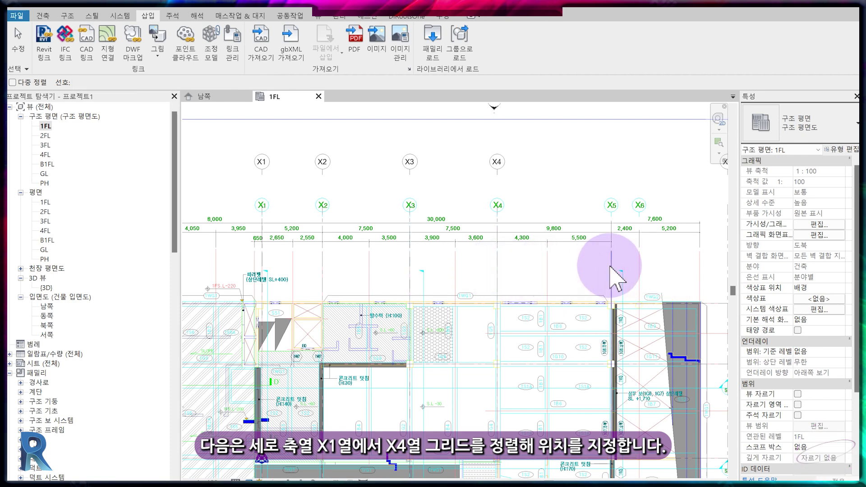
key(Escape)
key(Escape)
click(498, 271)
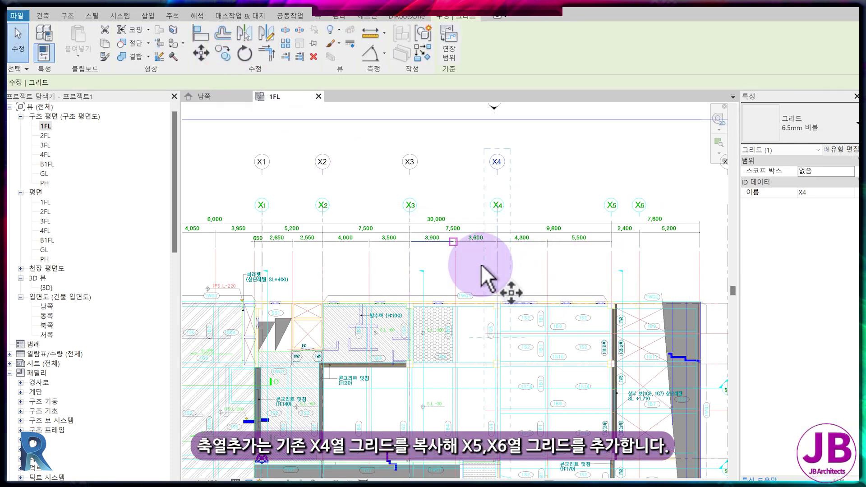
Copy grid X4 onto the CAD X5 and X6 column lines
key(c)
key(o)
click(501, 291)
click(613, 284)
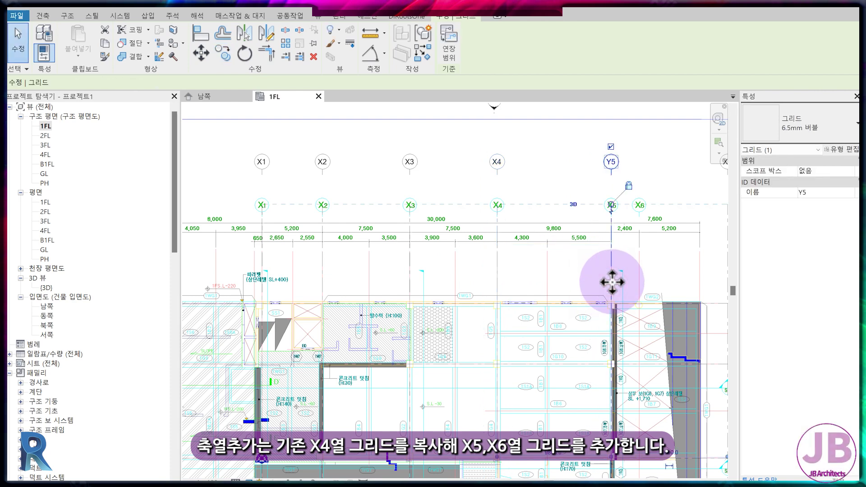
scroll(634, 217, up, 2)
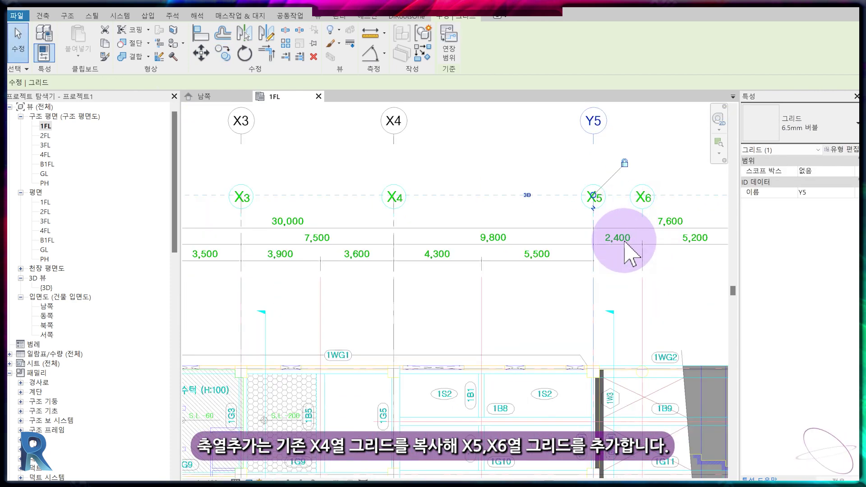
click(222, 53)
click(603, 319)
click(641, 305)
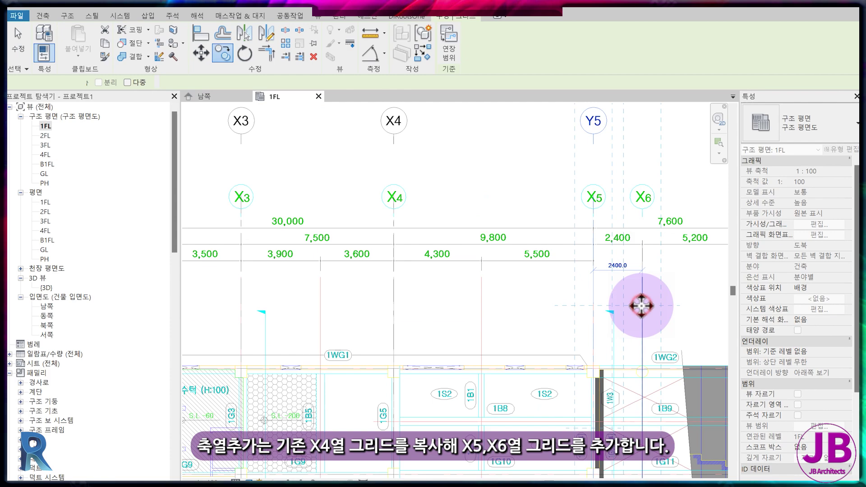
click(505, 289)
Check the new grid X5 against the linked plan and finish the grid alignment
scroll(488, 329, down, 4)
middle_drag(488, 329, 428, 369)
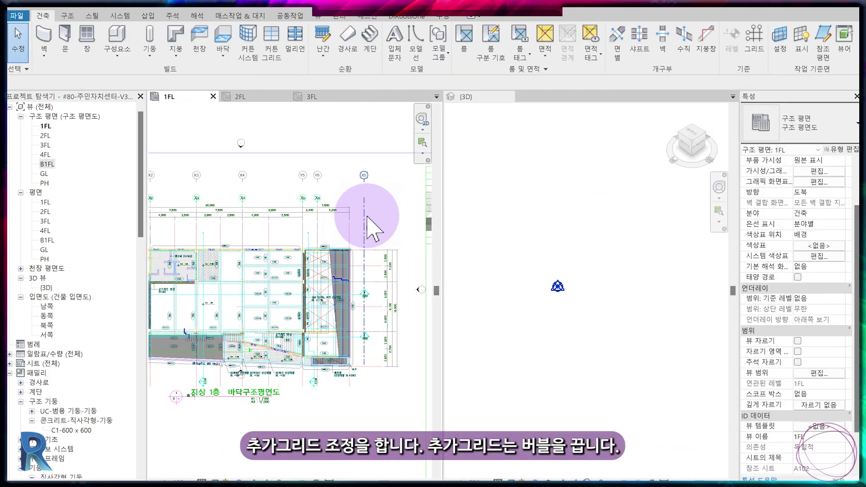
click(365, 213)
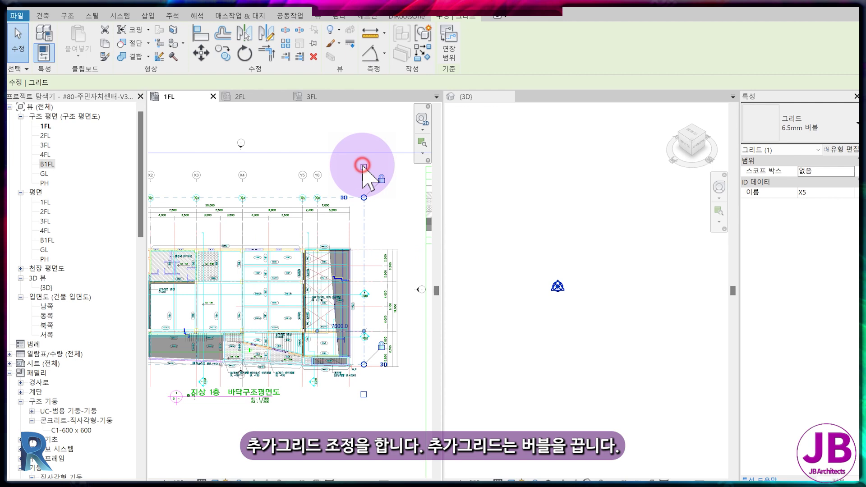
click(314, 317)
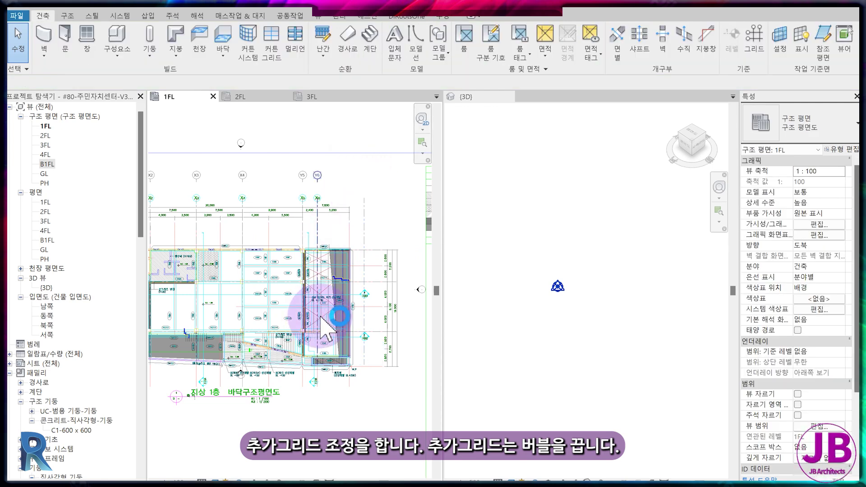
scroll(349, 260, up, 3)
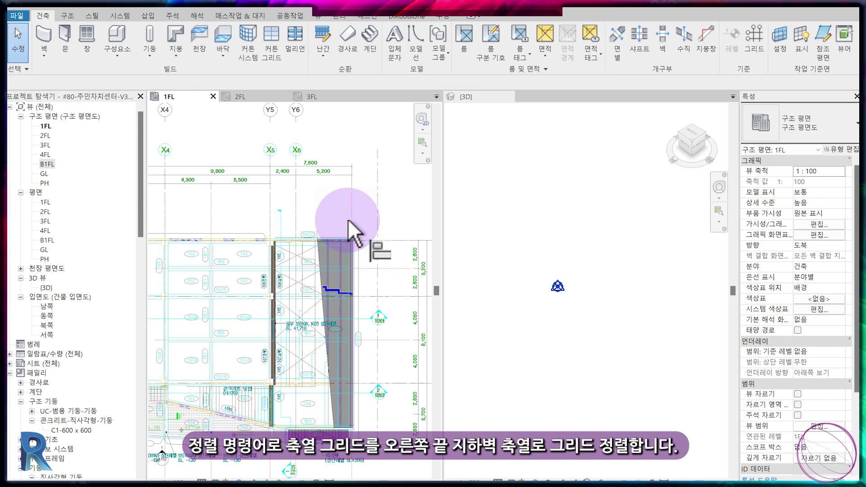
key(Escape)
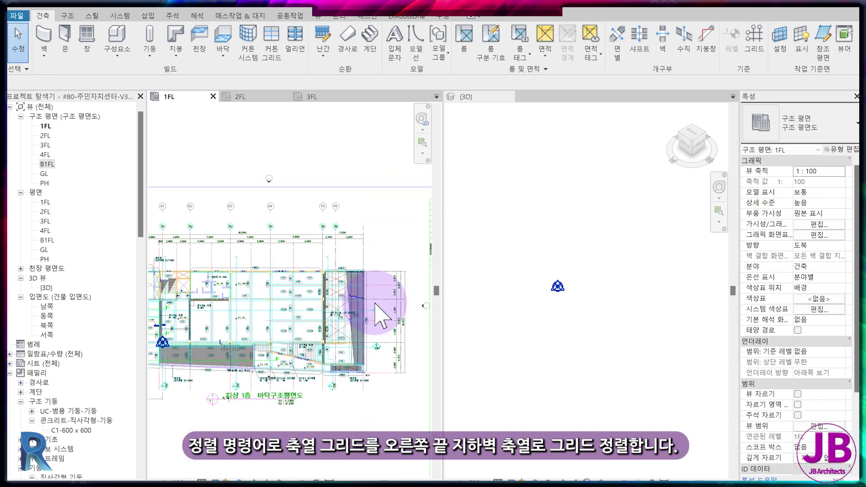
scroll(381, 316, down, 5)
click(385, 324)
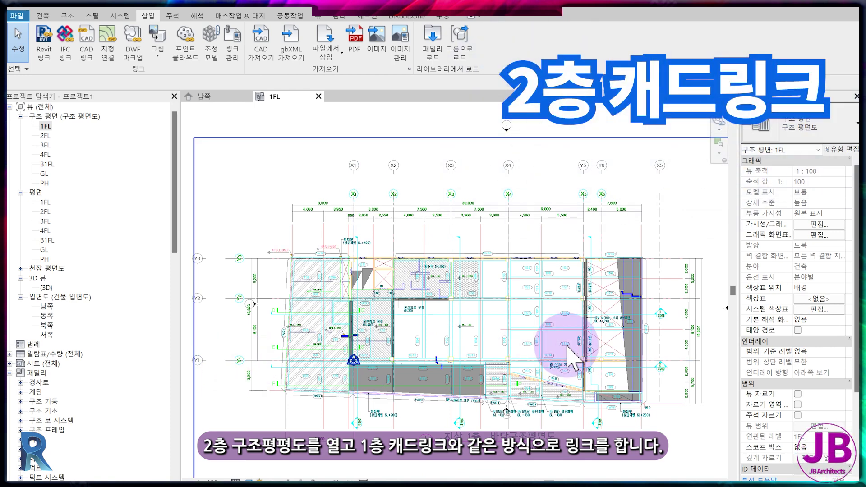
Link 2F.dwg into the 2FL structural plan, then open the 4FL and 3FL plans
double_click(46, 135)
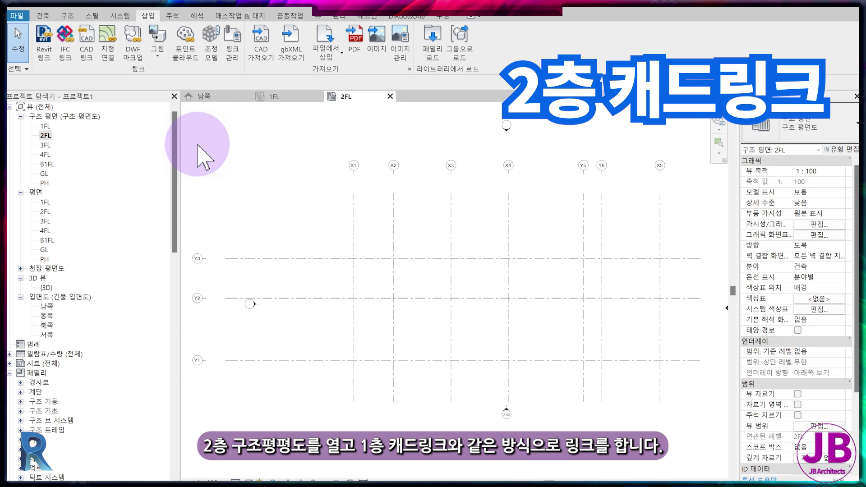
click(90, 57)
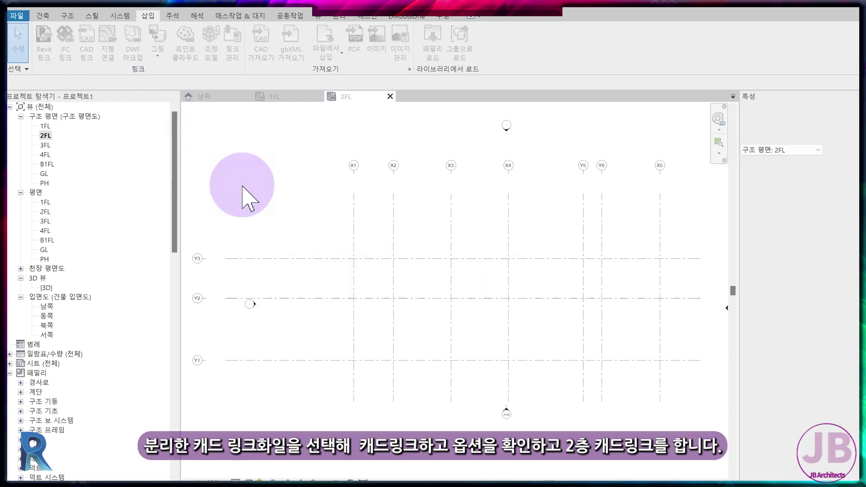
click(298, 159)
double_click(298, 161)
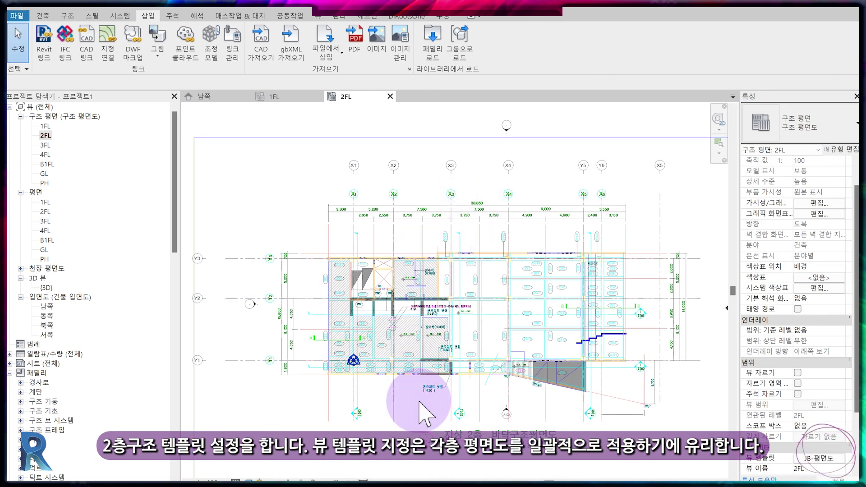
double_click(47, 155)
double_click(45, 145)
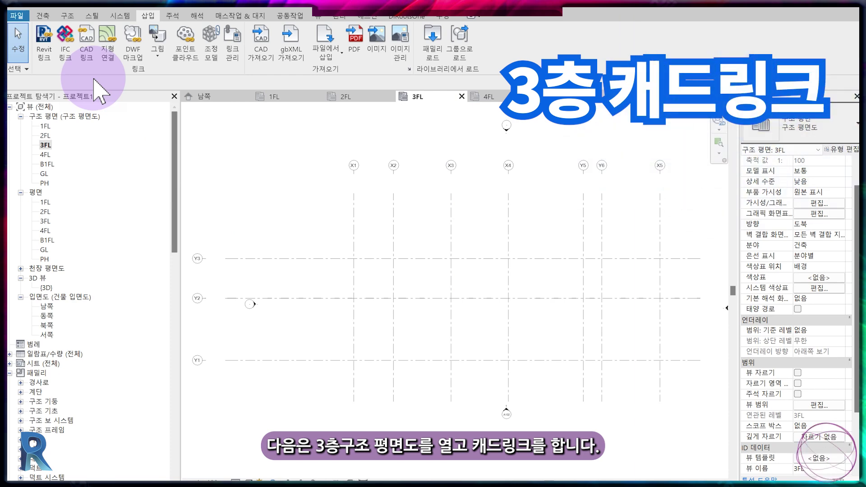
Link 3F.dwg into the 3FL plan and apply the JB-평면도 view template
click(86, 45)
double_click(305, 171)
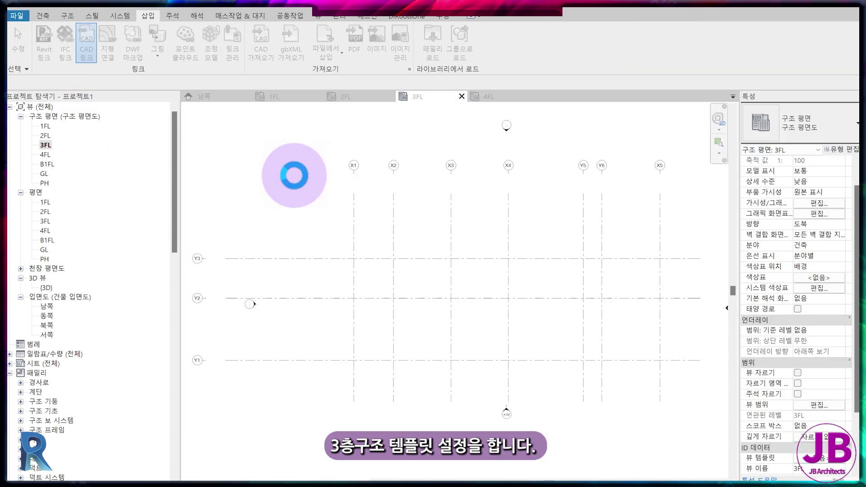
click(826, 458)
click(479, 212)
key(Return)
Link 4F.dwg into the 4FL plan and RF.dwg into the PH plan
click(487, 96)
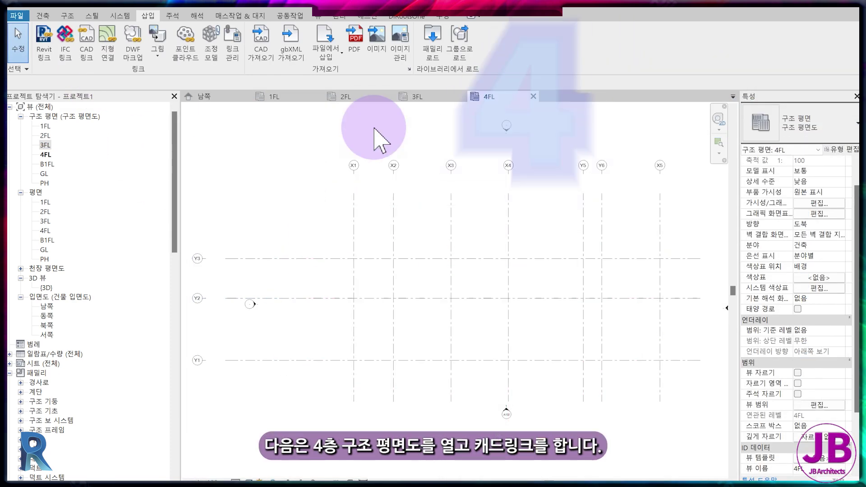
click(86, 45)
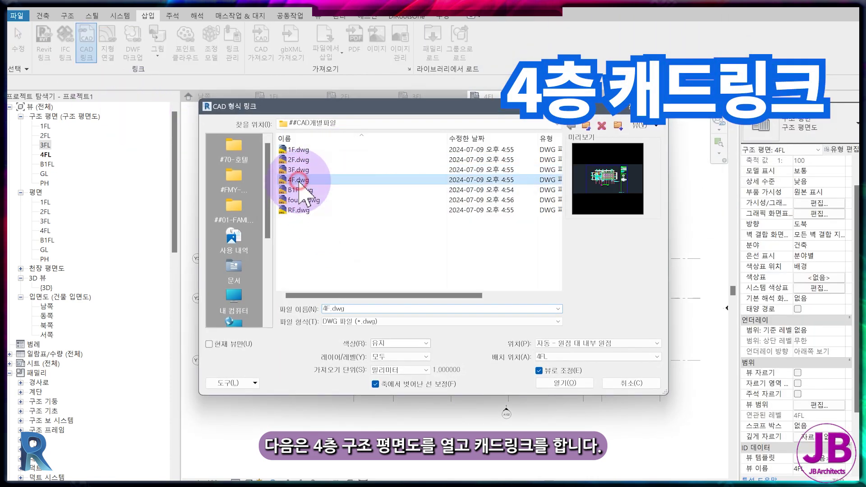
double_click(298, 180)
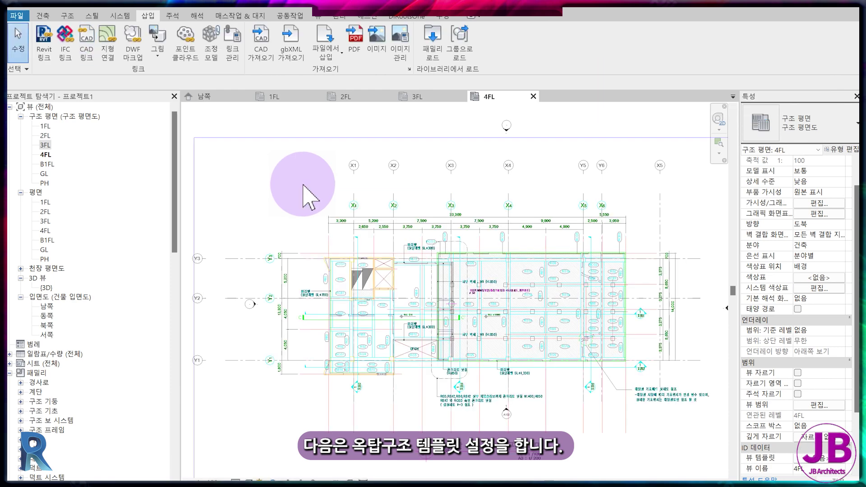
double_click(44, 183)
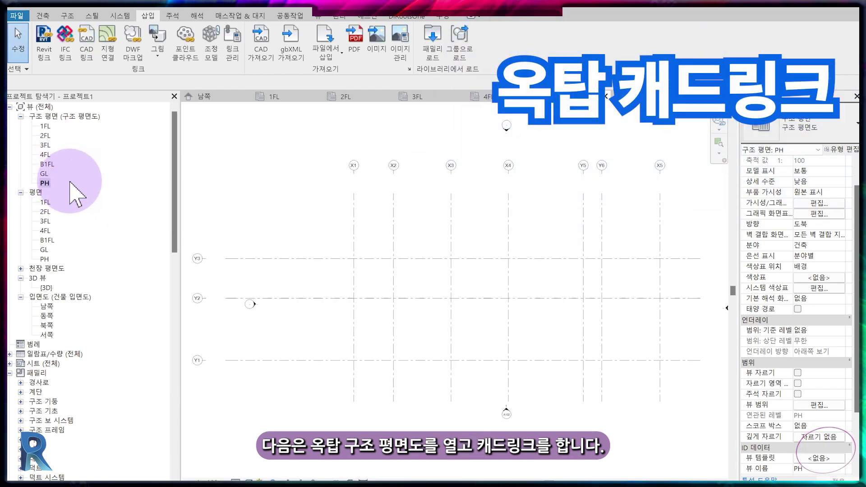
click(86, 43)
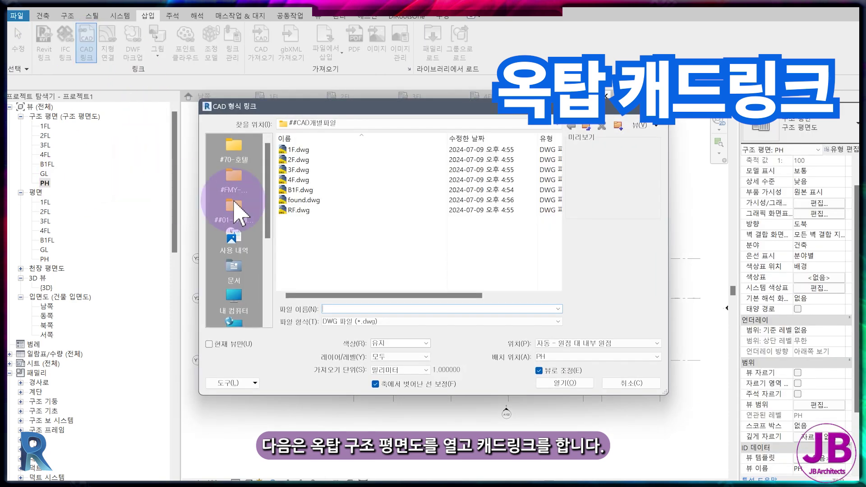
double_click(298, 210)
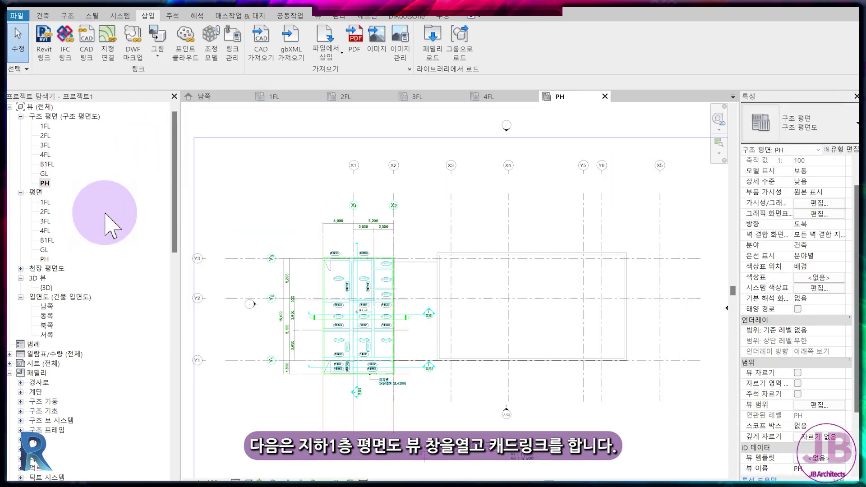
Link B1F.dwg into the B1FL structural plan
double_click(47, 164)
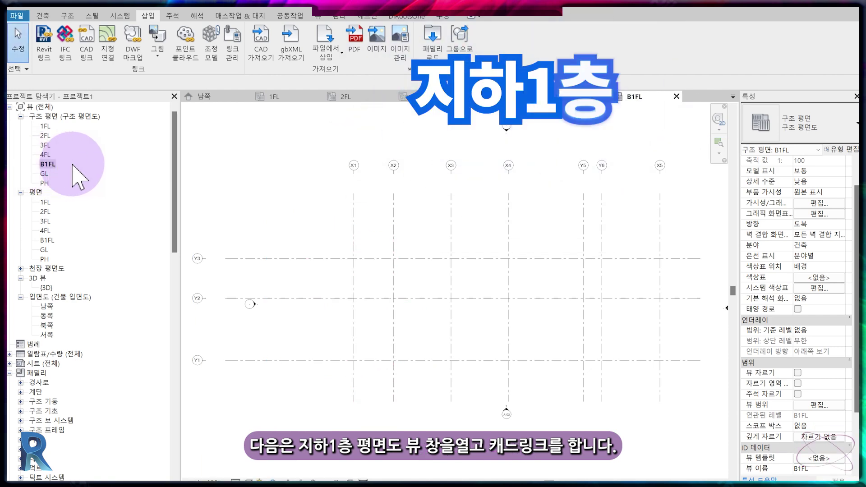
click(86, 47)
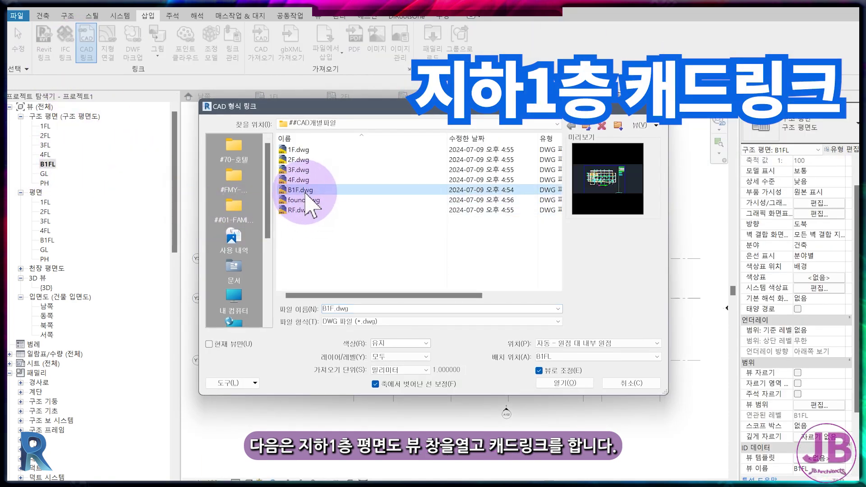
double_click(301, 190)
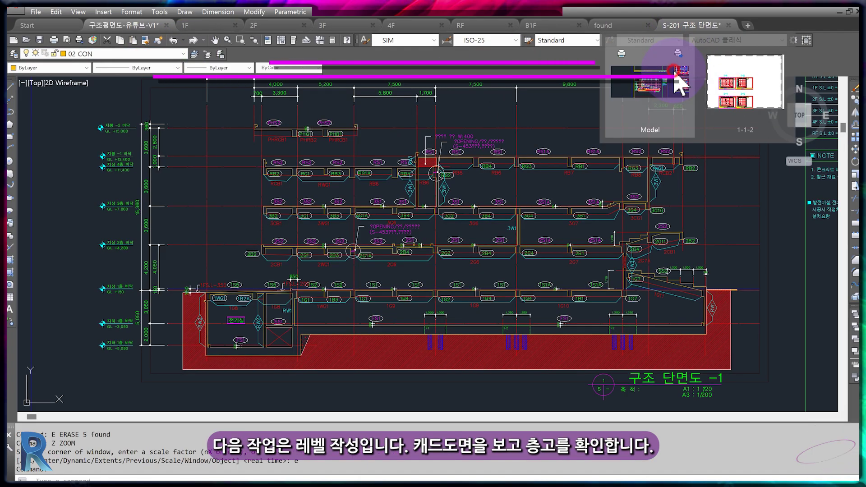
Show the full S-201 구조 단면도 sheet with level marks from GL -5,050 to GL +15,000
click(677, 78)
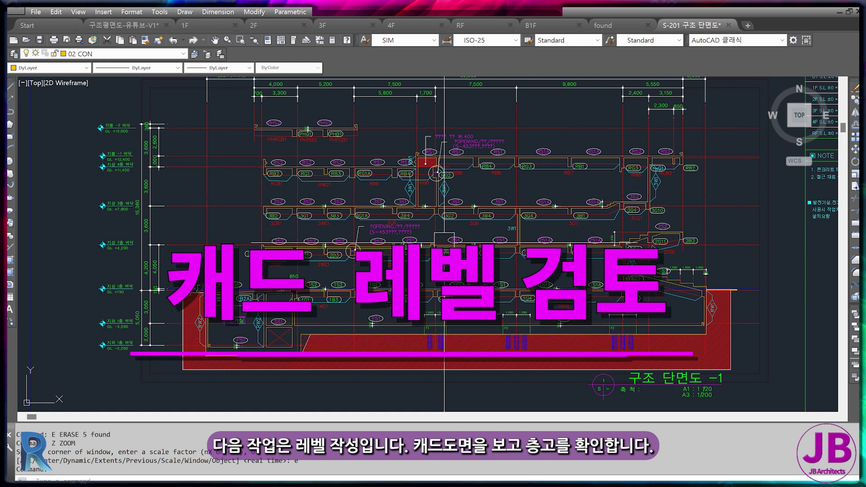
middle_drag(445, 173, 455, 191)
scroll(242, 171, up, 1)
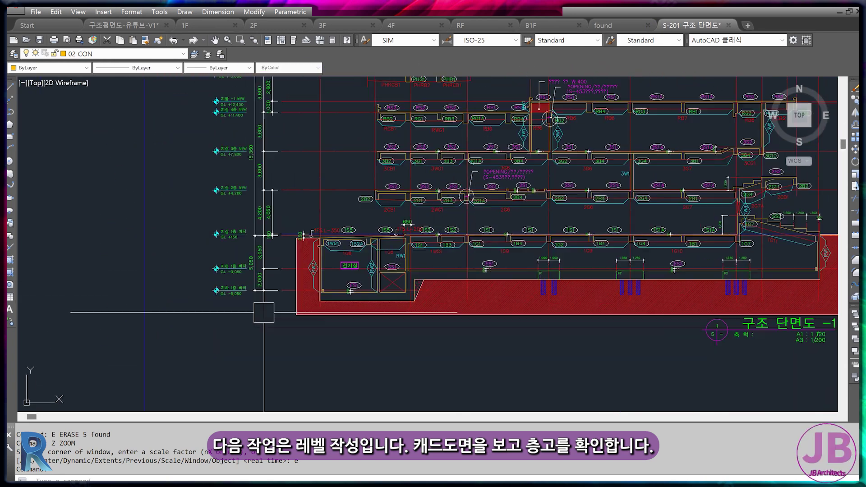
scroll(294, 234, up, 1)
middle_drag(240, 310, 269, 355)
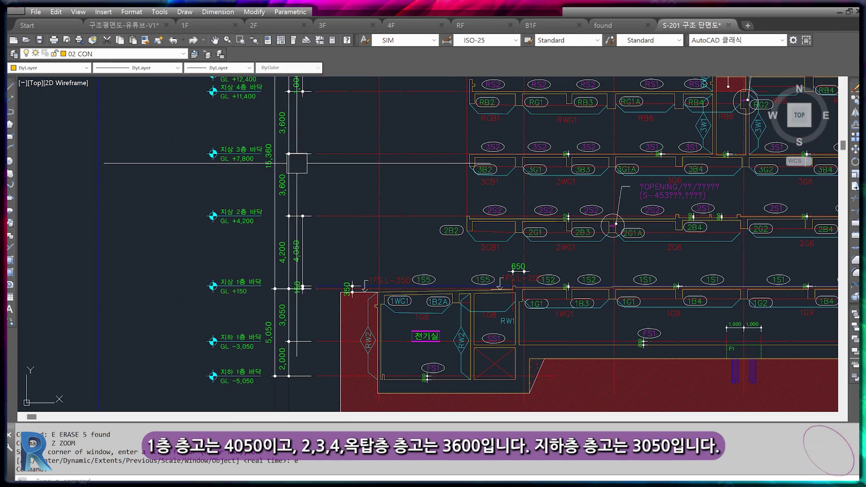
middle_drag(286, 252, 274, 343)
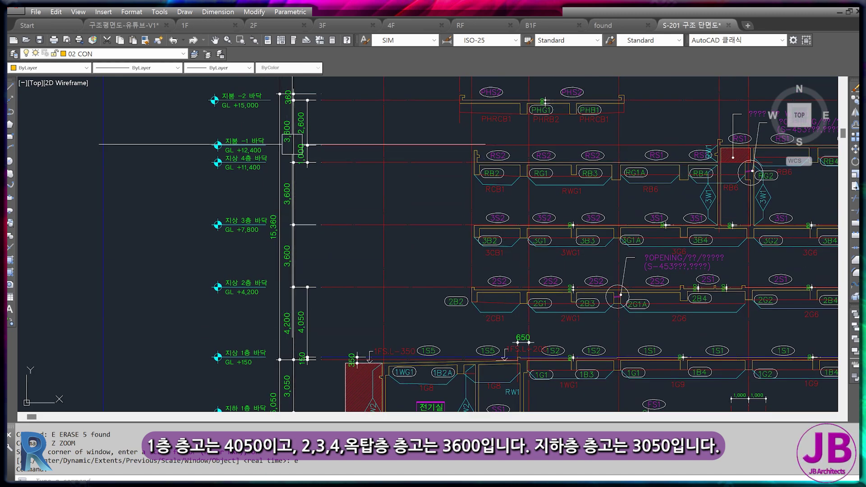
scroll(216, 224, down, 3)
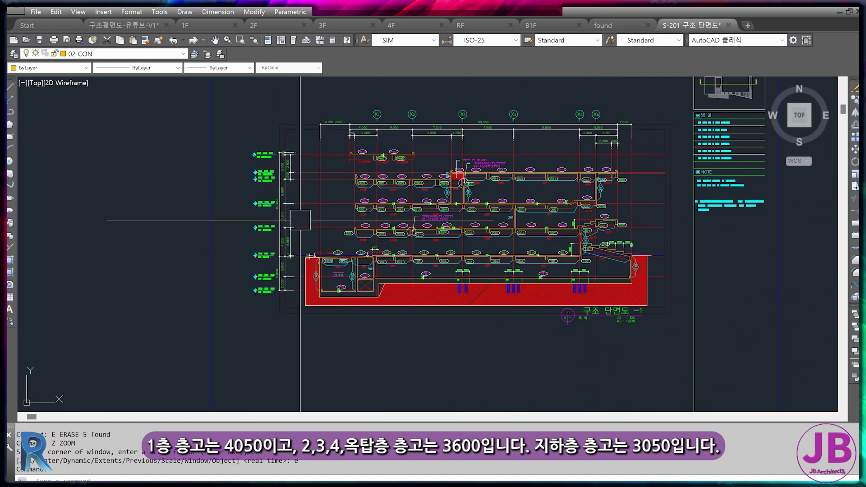
scroll(217, 224, up, 2)
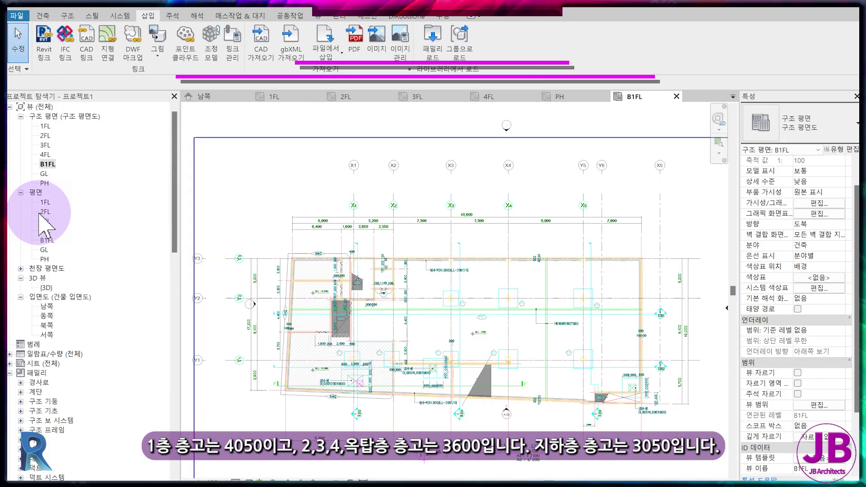
Open the 남쪽 elevation and inspect the 2FL level
click(47, 307)
double_click(48, 308)
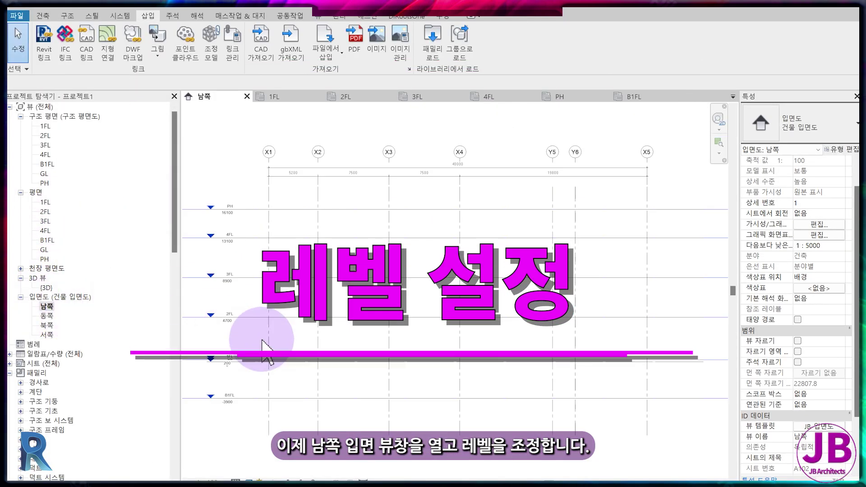
scroll(456, 354, up, 3)
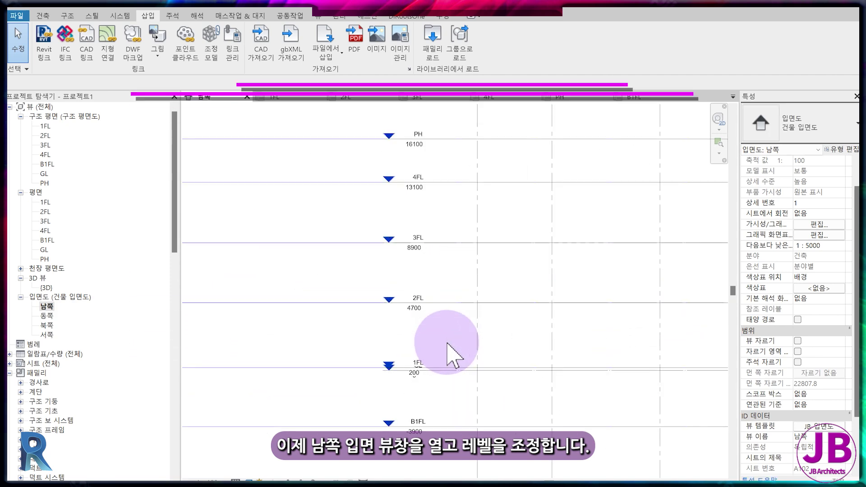
click(453, 303)
scroll(431, 334, down, 2)
middle_drag(442, 334, 407, 342)
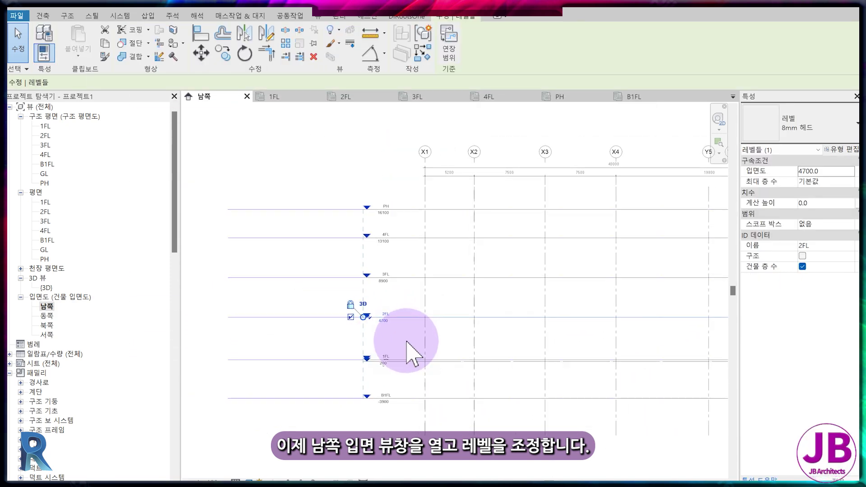
click(411, 352)
scroll(412, 353, up, 4)
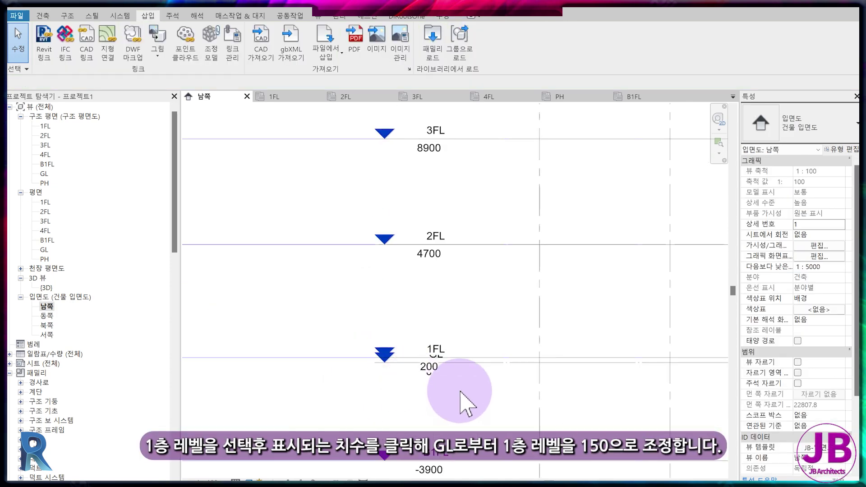
Lower the 1FL level from 200 to 150
click(486, 359)
click(482, 360)
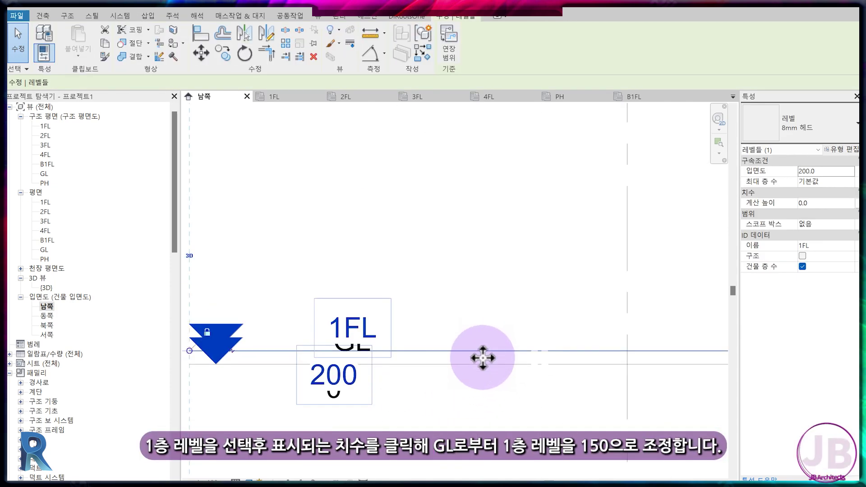
scroll(580, 350, up, 3)
scroll(601, 351, up, 3)
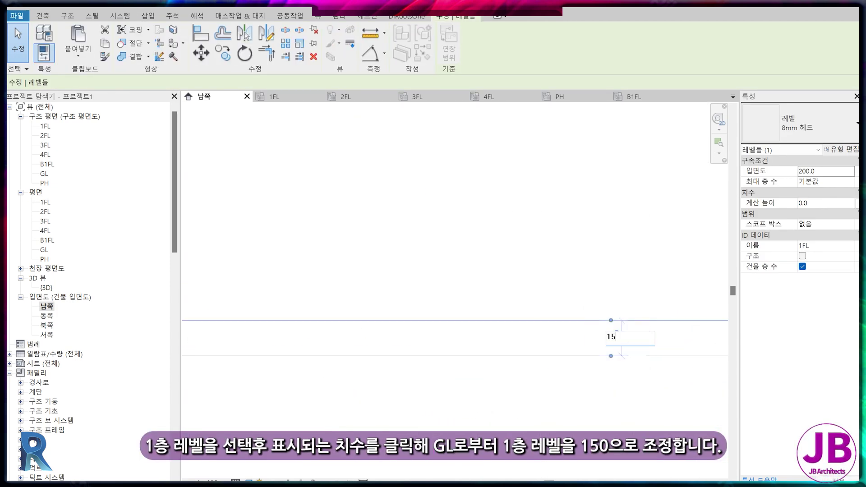
text(0)
key(Return)
scroll(622, 349, down, 2)
scroll(571, 368, down, 2)
scroll(464, 362, down, 2)
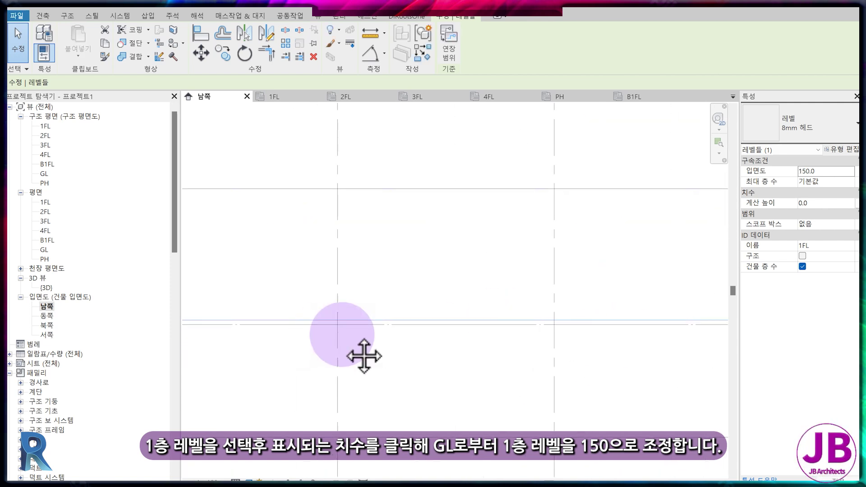
scroll(509, 374, down, 4)
click(483, 368)
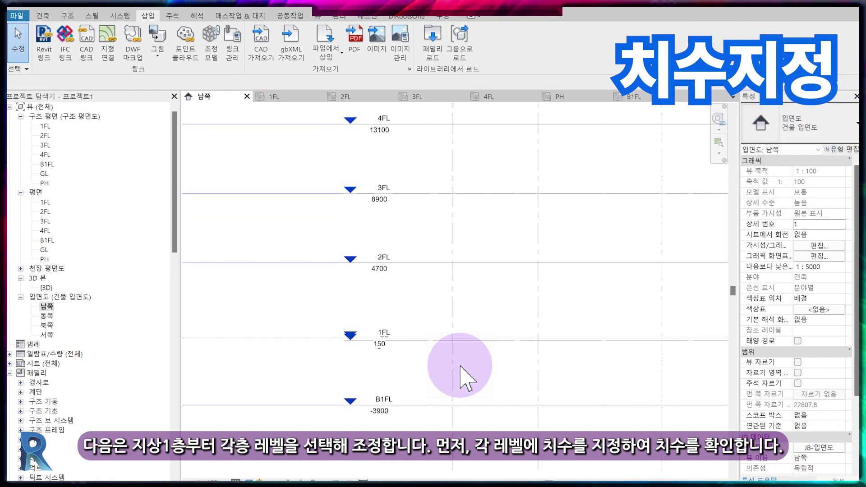
Start an aligned dimension between levels, beginning at 1FL
key(d)
key(i)
click(427, 336)
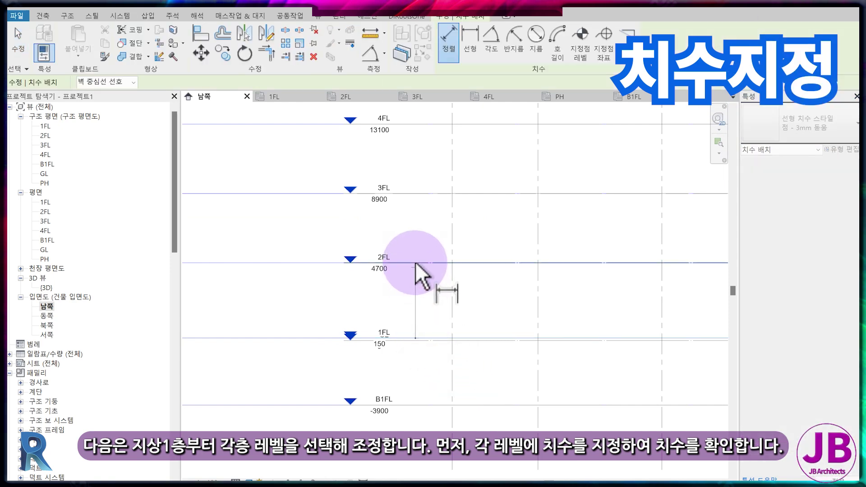
Dimension 1FL to 2FL and change the gap to 4050
click(415, 263)
click(366, 283)
key(Escape)
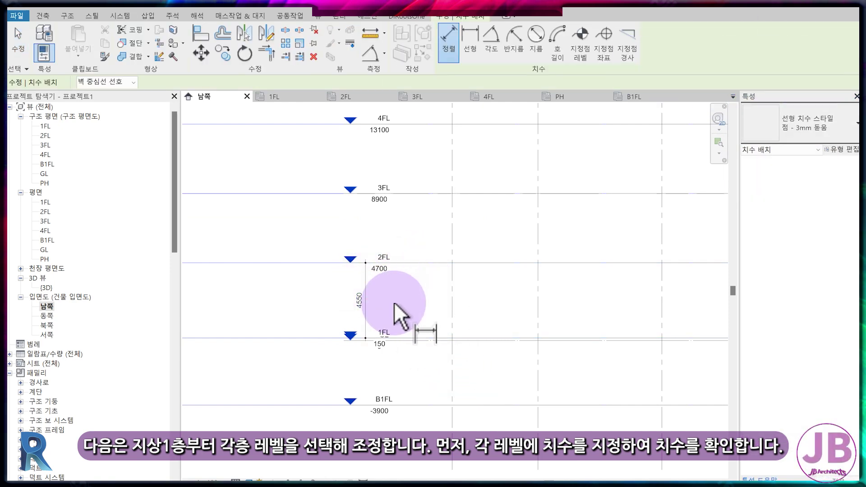
key(Escape)
click(434, 263)
click(361, 300)
text(4050)
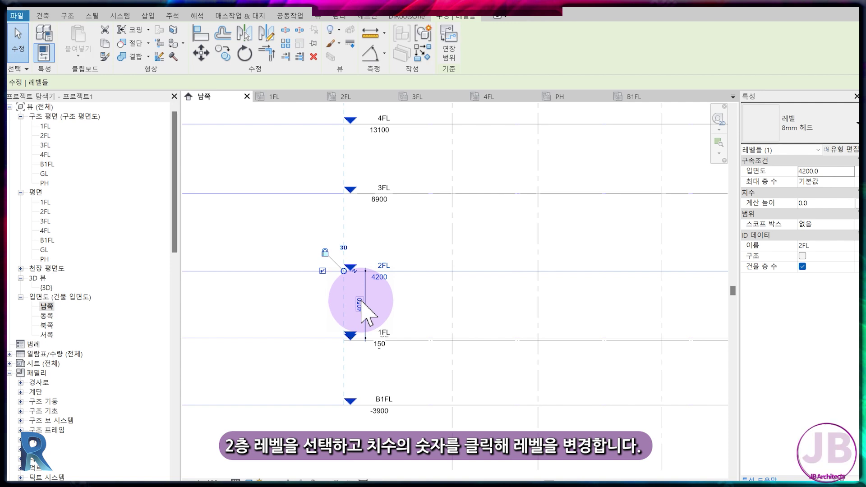
click(397, 303)
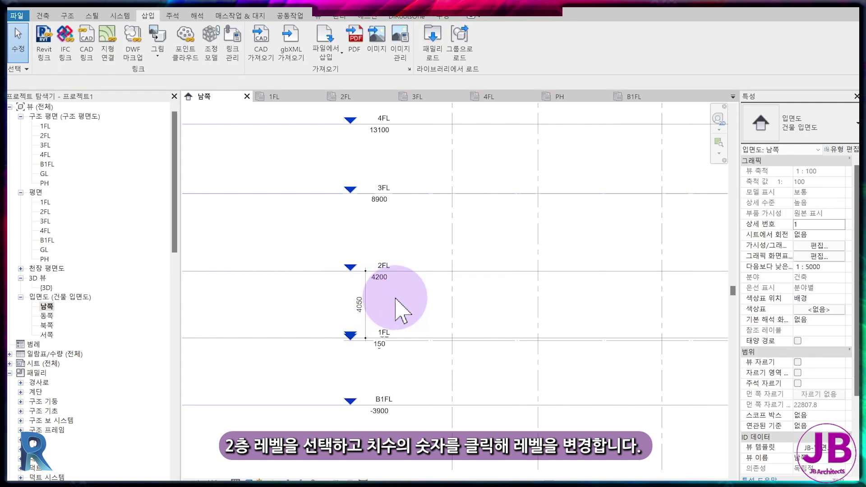
Chain-dimension the 2FL, 3FL, 4FL, PH and 1FL levels with aligned dimensions (DI)
key(d)
key(i)
click(423, 271)
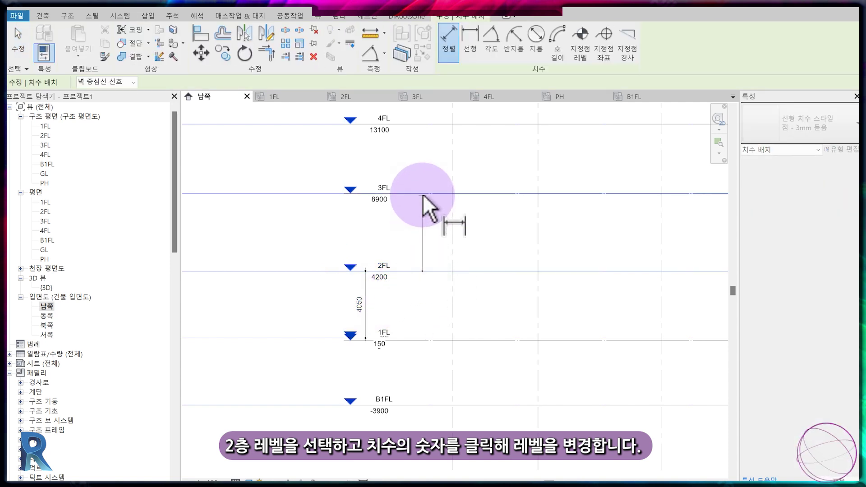
click(370, 209)
click(420, 121)
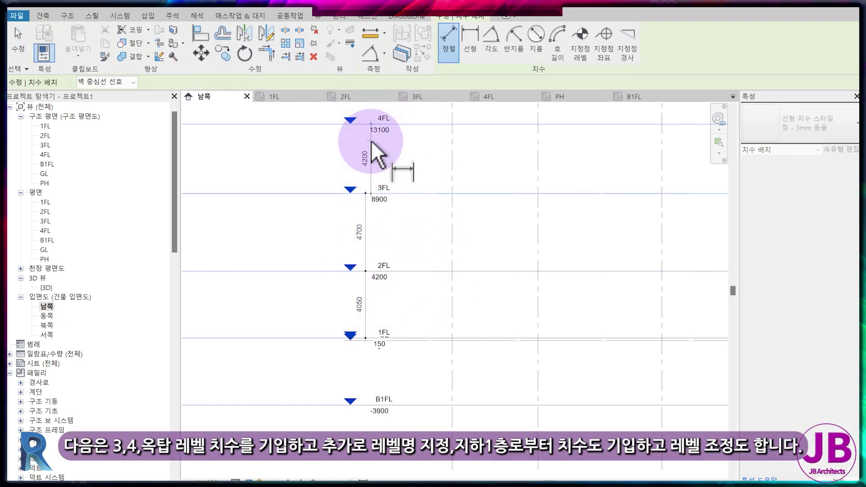
middle_drag(395, 147, 425, 271)
click(435, 216)
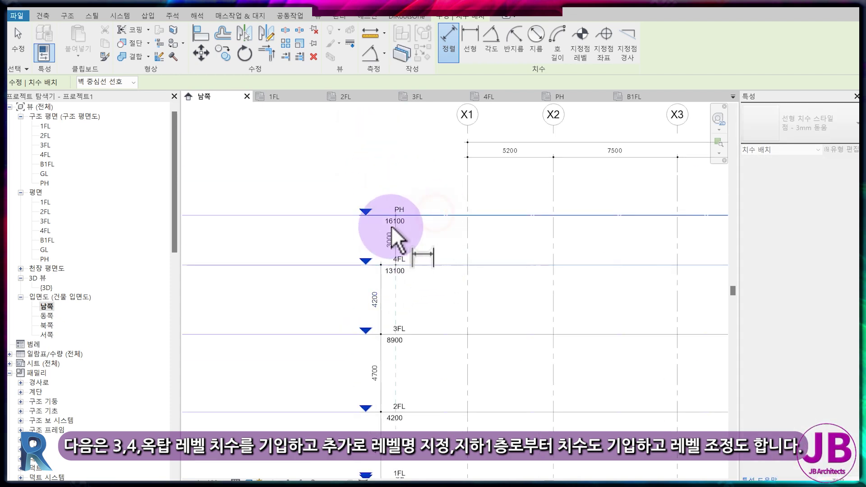
middle_drag(478, 433, 470, 347)
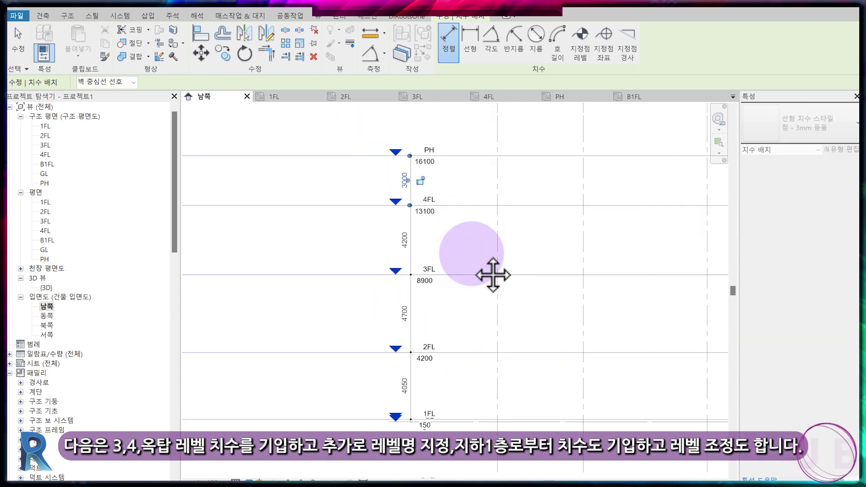
scroll(469, 347, up, 2)
click(464, 349)
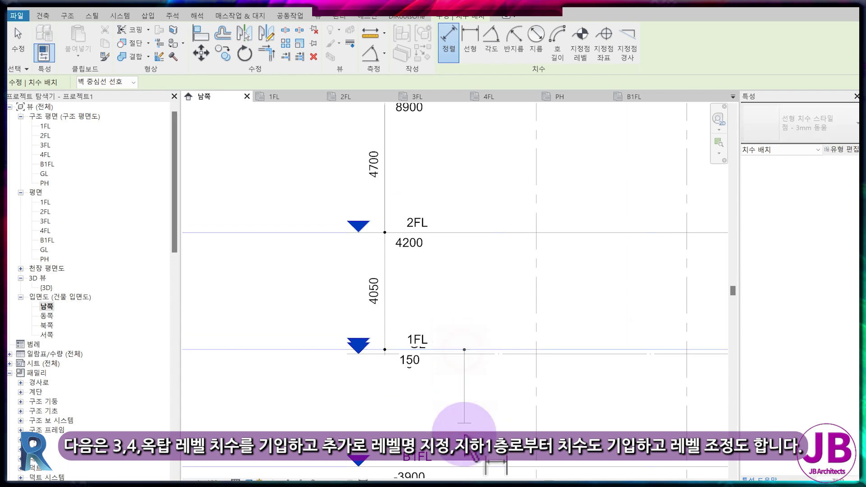
key(Escape)
Set B1FL 3200 below 1FL
click(377, 412)
text(3200)
key(Return)
click(379, 411)
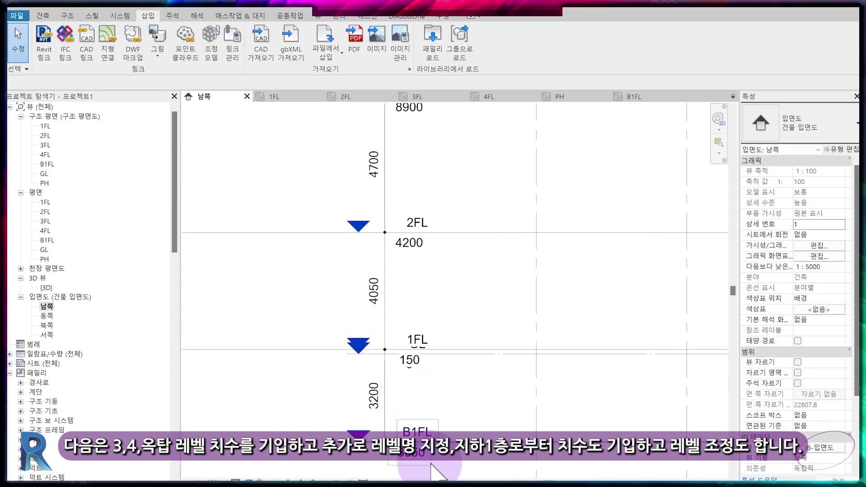
Copy B1FL 2000 downward and name the new level B1+FL
middle_drag(458, 319, 472, 387)
click(471, 384)
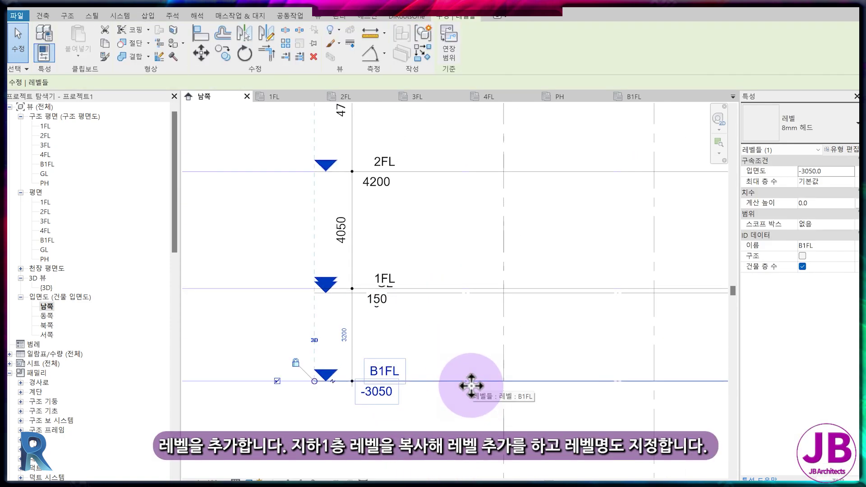
key(c)
key(o)
click(472, 382)
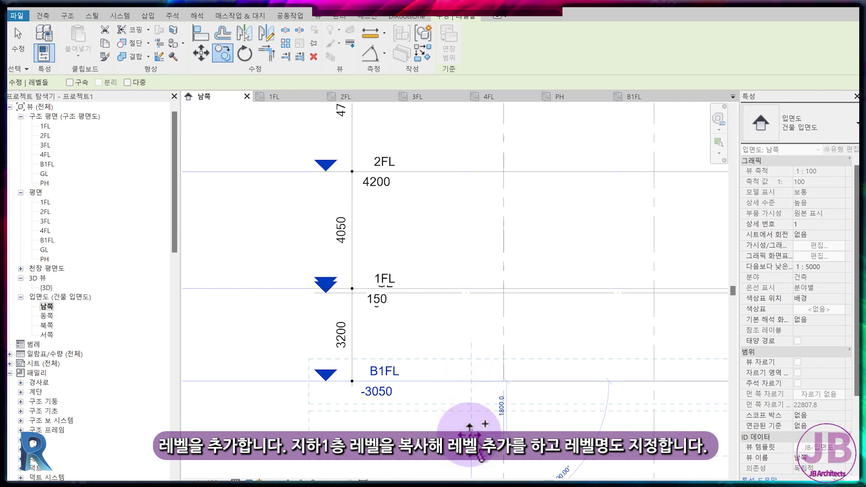
text(2000)
key(Return)
click(444, 421)
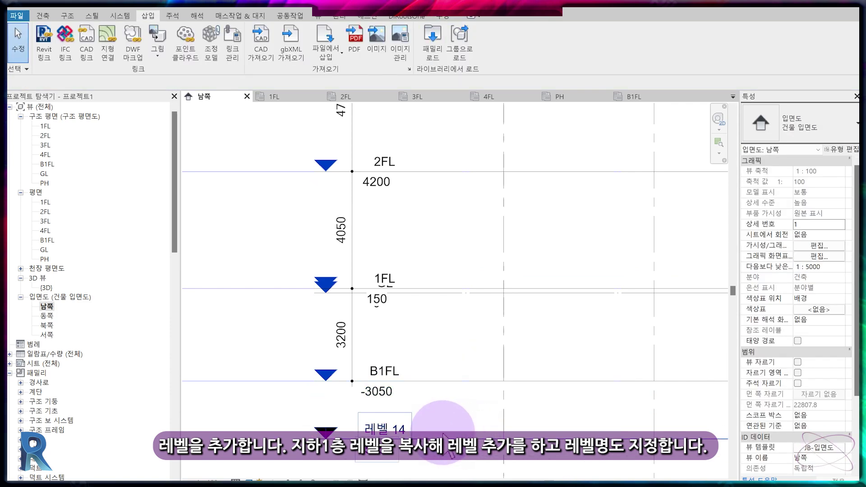
click(388, 427)
text(B1+FL)
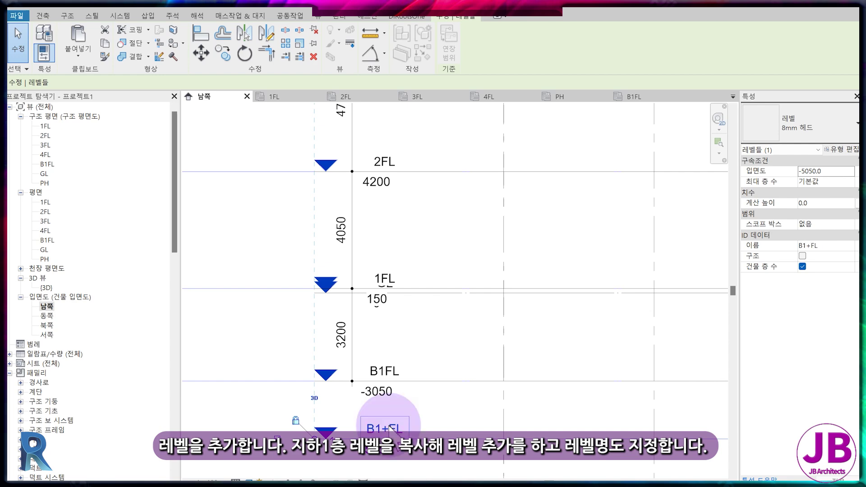
text(FL)
key(Return)
Add a 2000 aligned dimension between B1FL and B1+FL
key(d)
key(i)
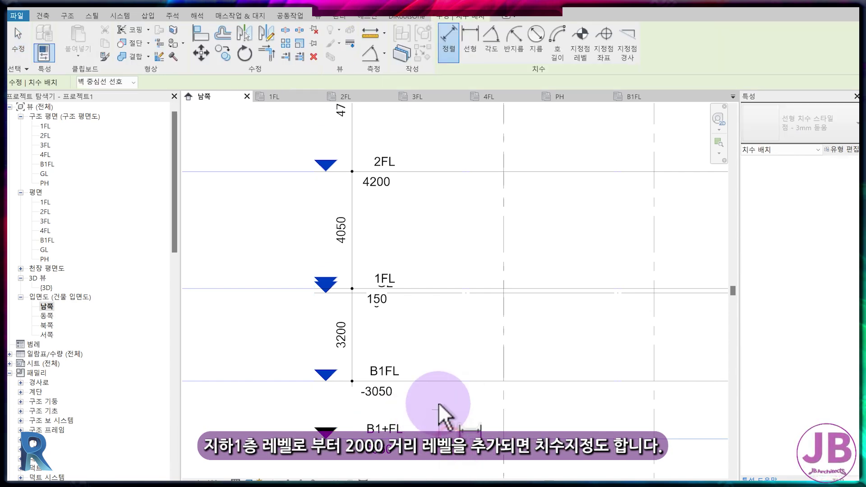
click(358, 412)
key(Escape)
key(Escape)
scroll(429, 383, down, 1)
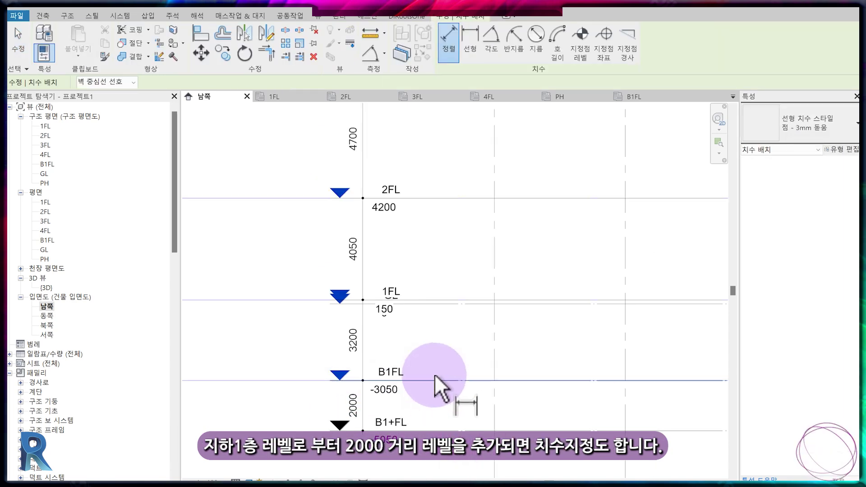
middle_drag(466, 256, 448, 290)
click(442, 196)
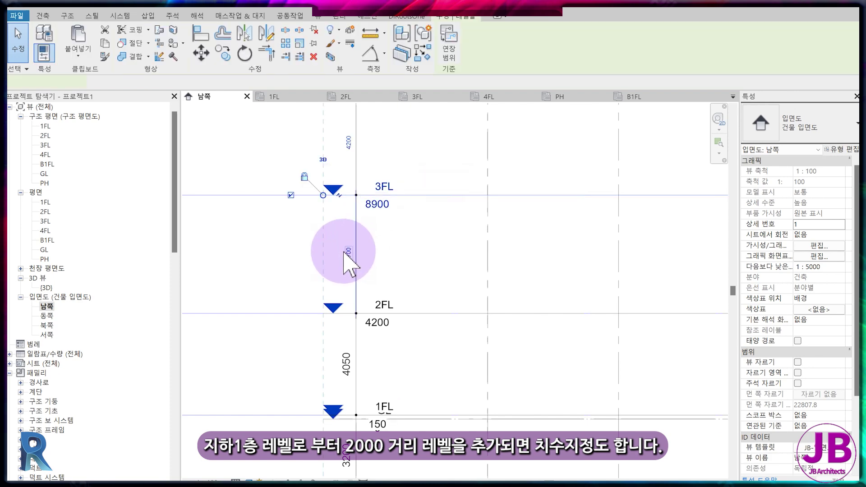
Set the 2FL–3FL and 3FL–4FL storey heights to 3600
click(348, 255)
text(3600)
key(Return)
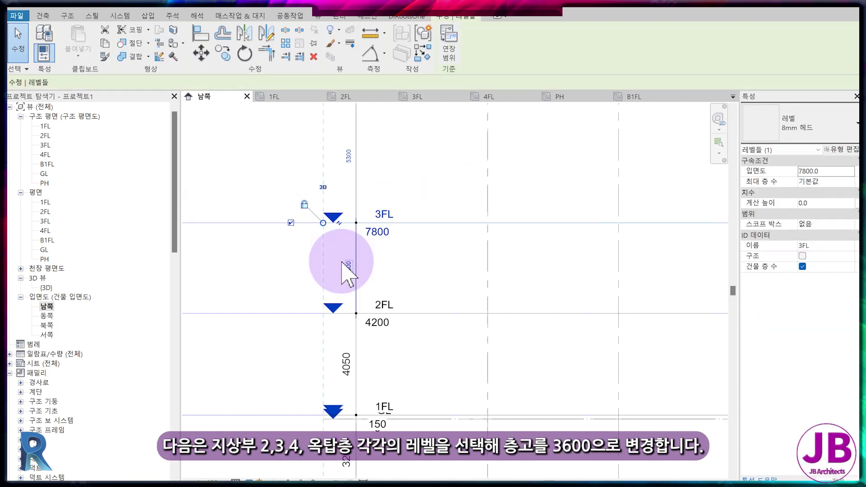
key(Escape)
middle_drag(351, 222, 341, 309)
click(432, 179)
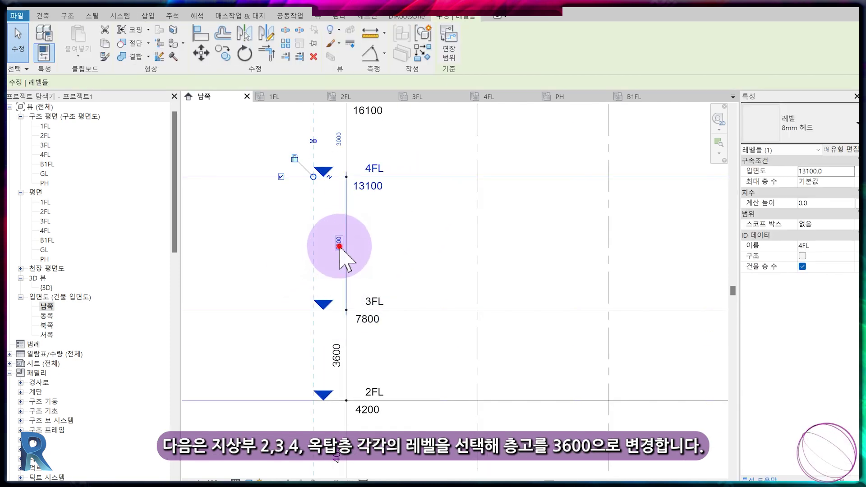
text(3500)
click(339, 247)
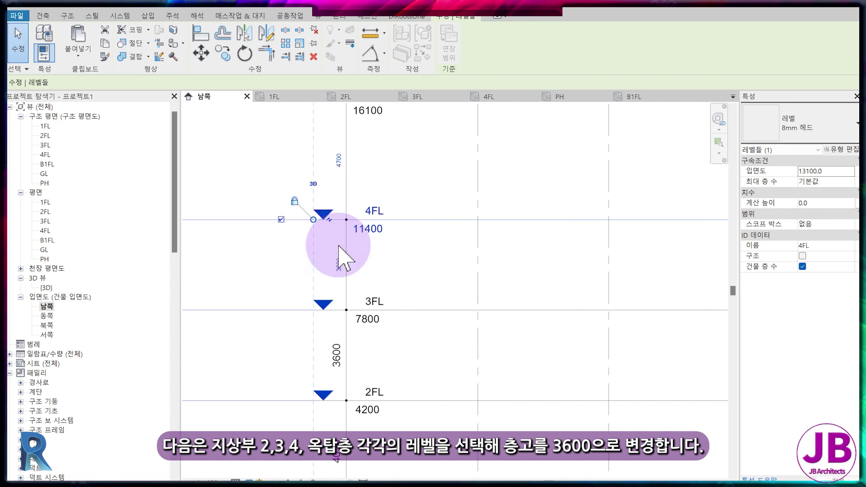
key(Escape)
Set PH 3600 above 4FL, placing it at 15000
middle_drag(343, 209, 387, 286)
click(406, 180)
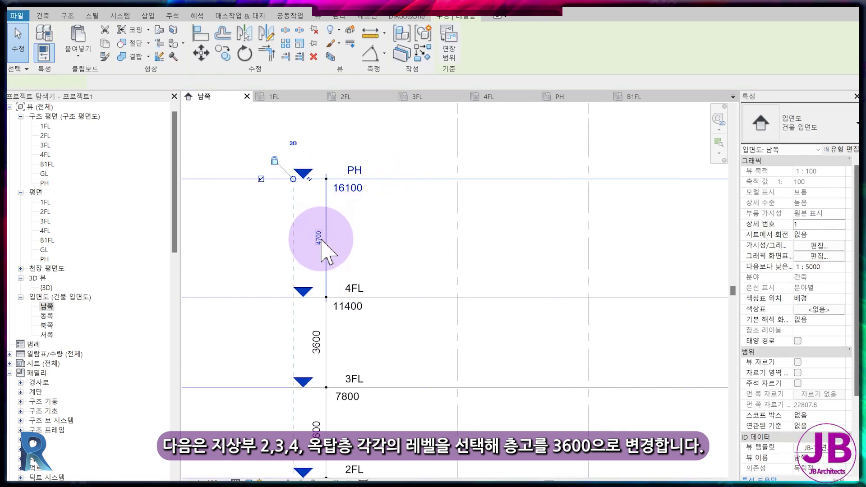
click(319, 237)
text(3600)
click(402, 348)
scroll(402, 348, down, 2)
middle_drag(416, 358, 403, 340)
Copy 4FL 1000 upward to create the new RF1 level at 12400
click(390, 287)
click(390, 287)
text(1000)
key(Return)
text(RF1)
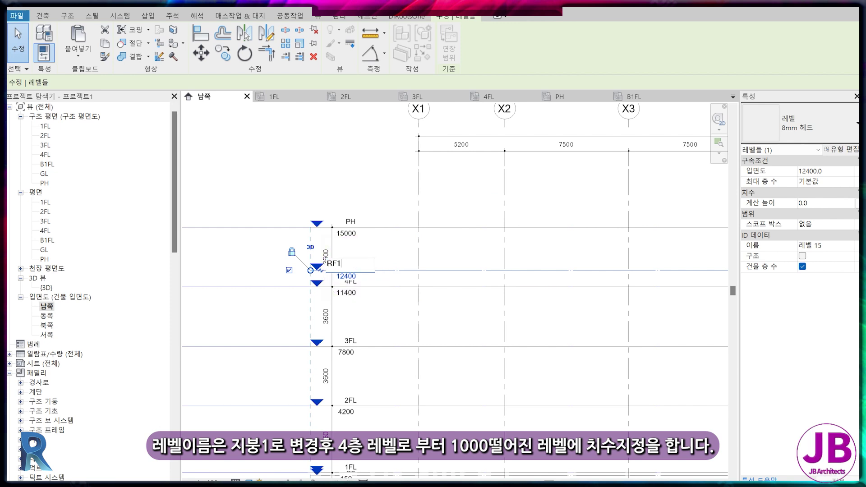
key(Return)
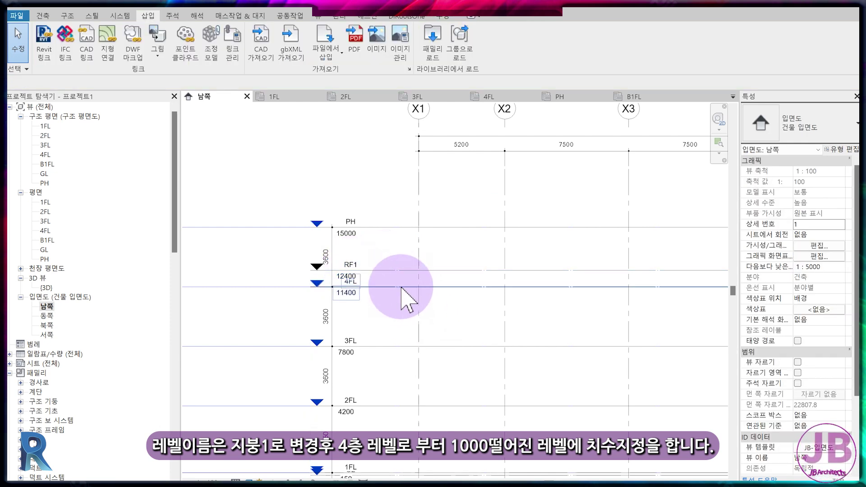
Dimension the 1000 gap between 4FL and RF1
key(d)
key(i)
click(395, 279)
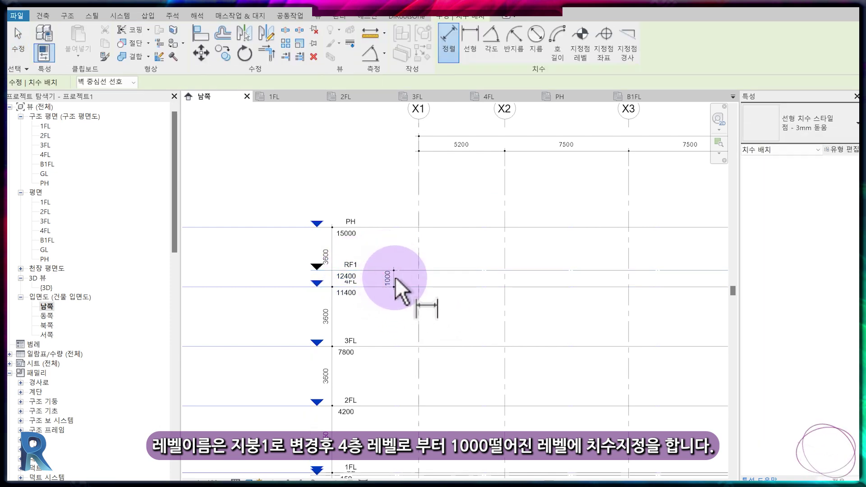
key(Escape)
key(Escape)
scroll(358, 309, down, 3)
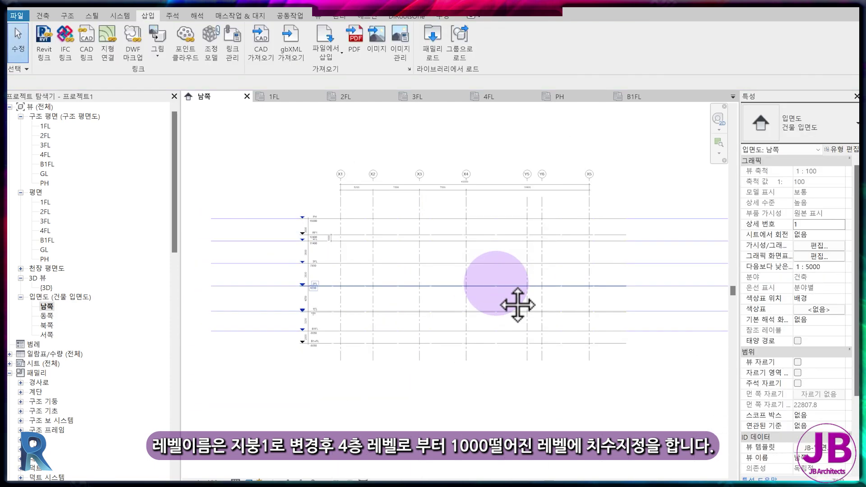
middle_drag(516, 304, 486, 285)
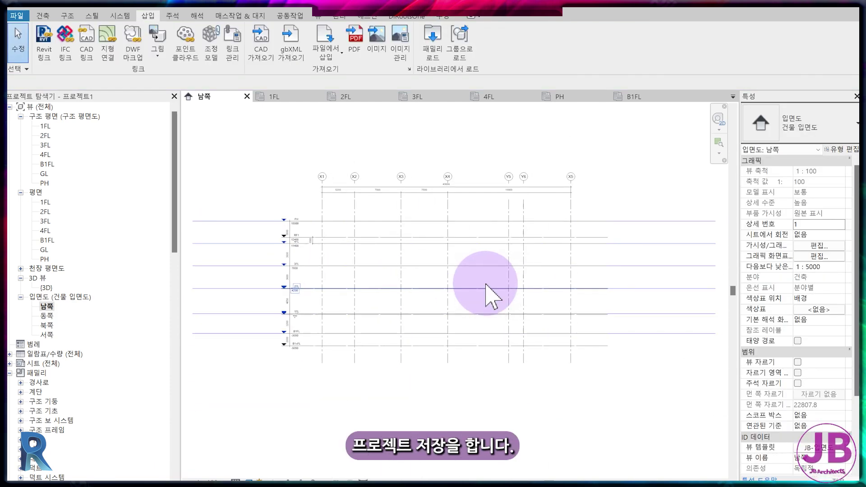
Save the project as #80-주민자치센터-V2
key(ctrl+s)
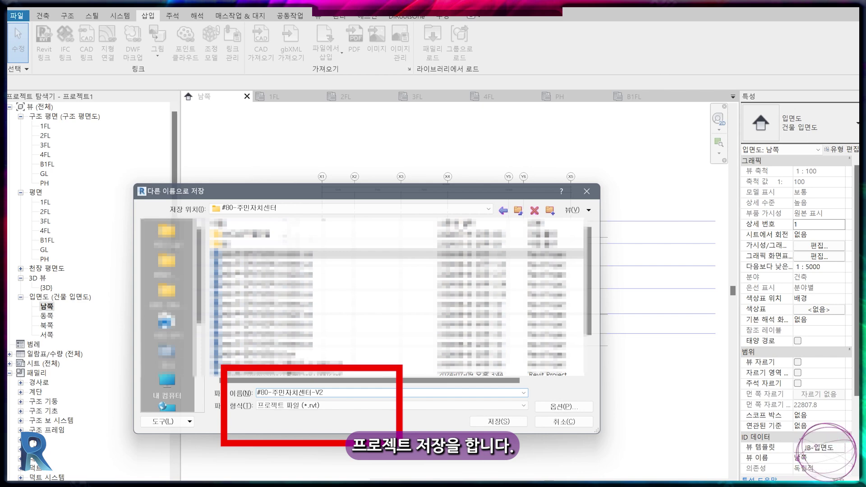
key(Return)
click(371, 388)
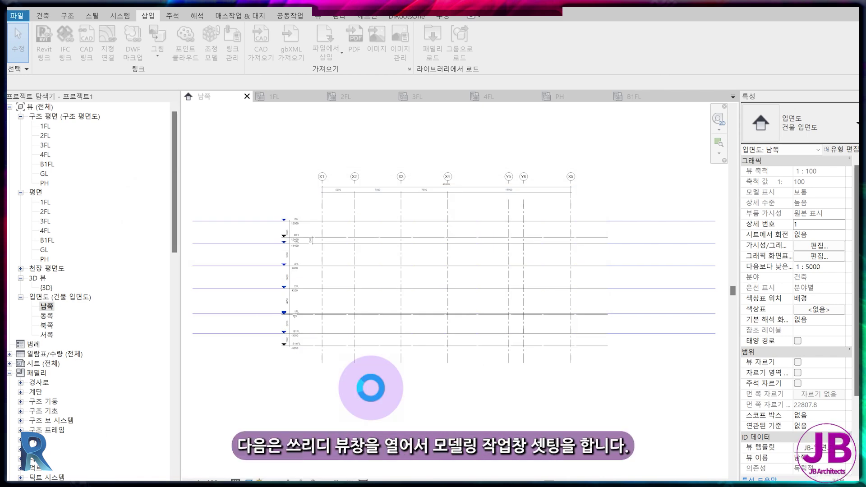
click(43, 287)
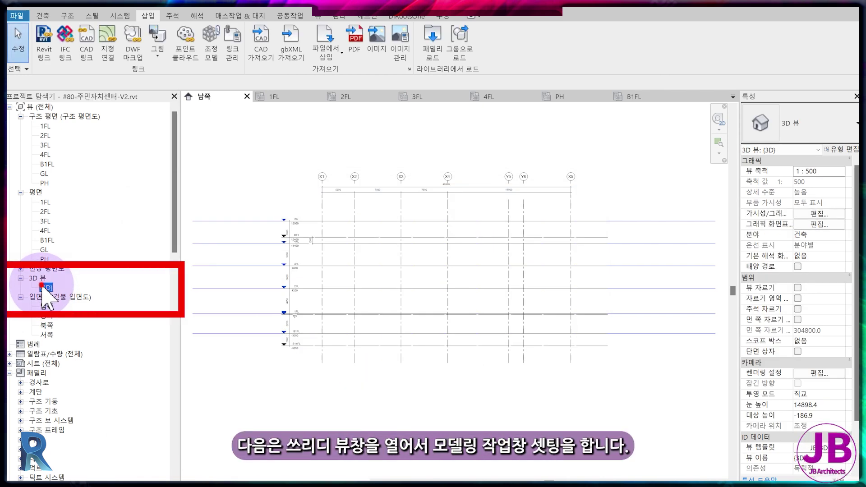
Open {3D} and turn off the linked floor DWGs, including 1F and RF, in the JB-3D template
double_click(43, 287)
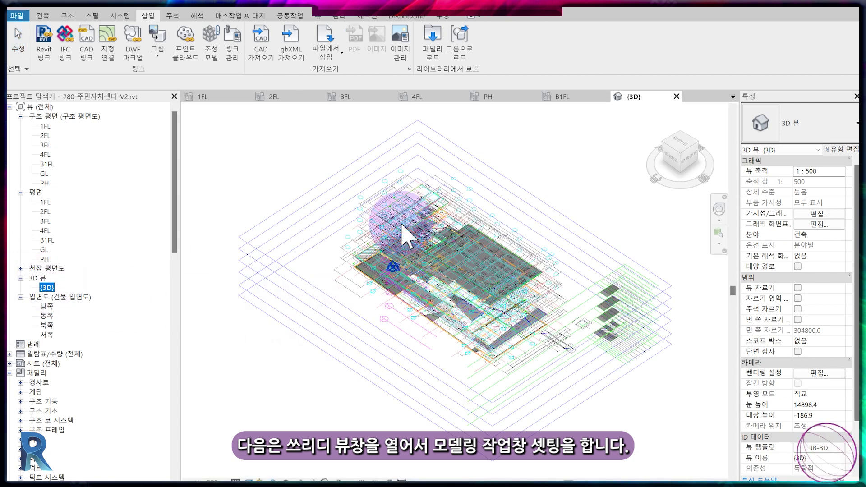
click(833, 449)
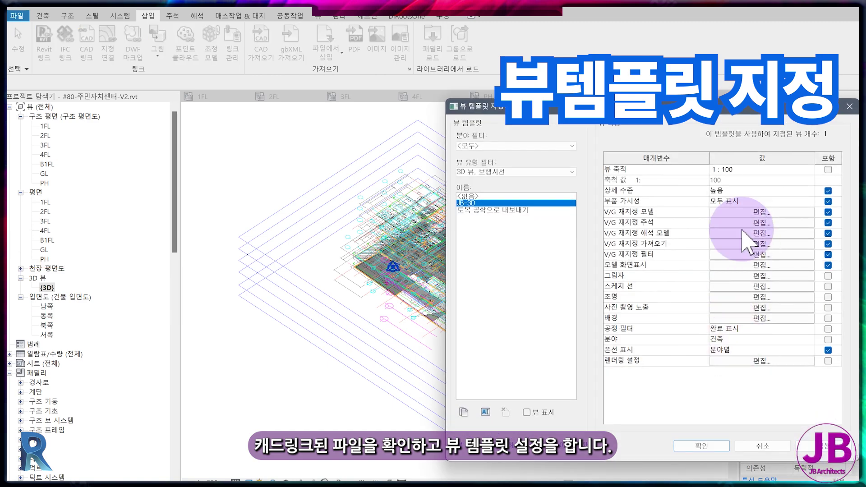
click(748, 213)
click(378, 52)
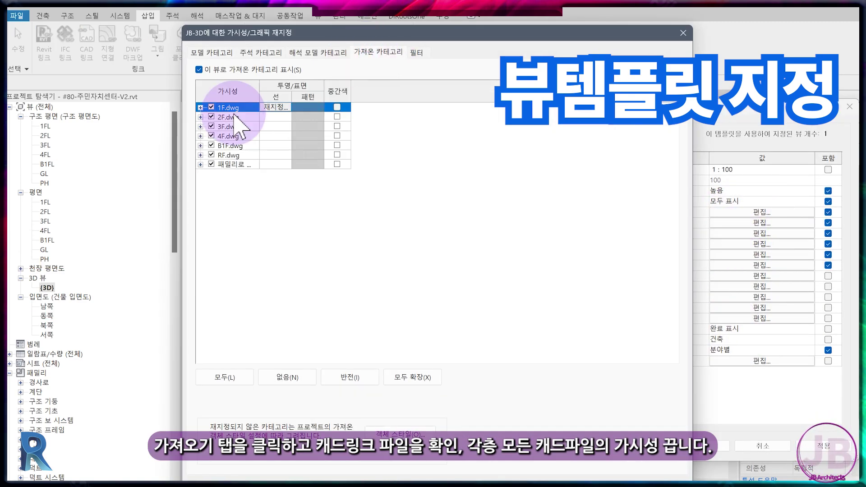
click(211, 117)
click(211, 135)
click(211, 154)
click(211, 107)
click(510, 433)
click(712, 444)
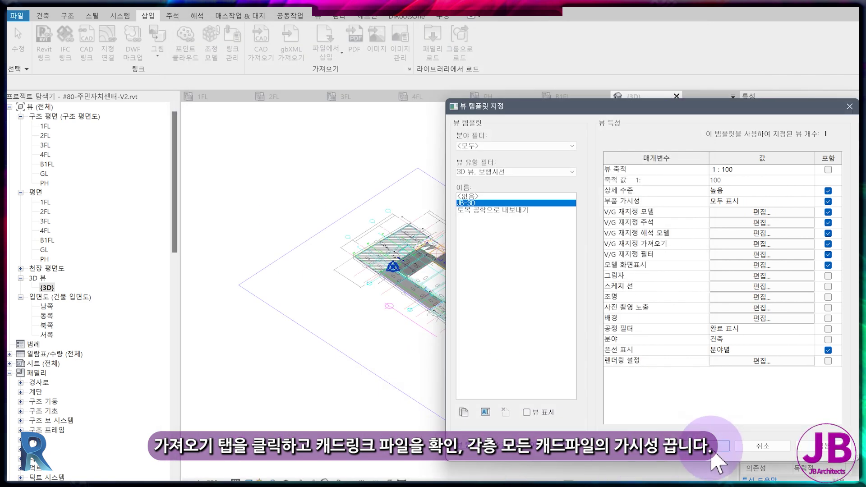
click(627, 416)
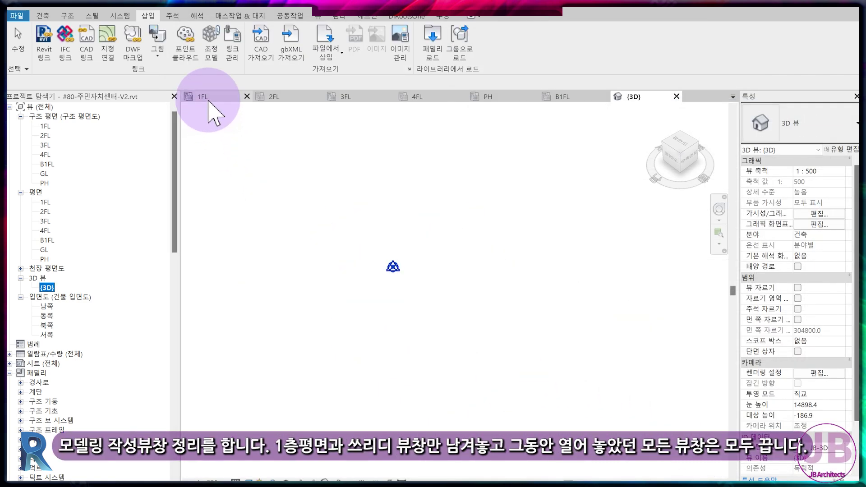
Close the 2FL, 3FL, 4FL, B1FL and South views and place 1FL's tab before {3D}
click(274, 97)
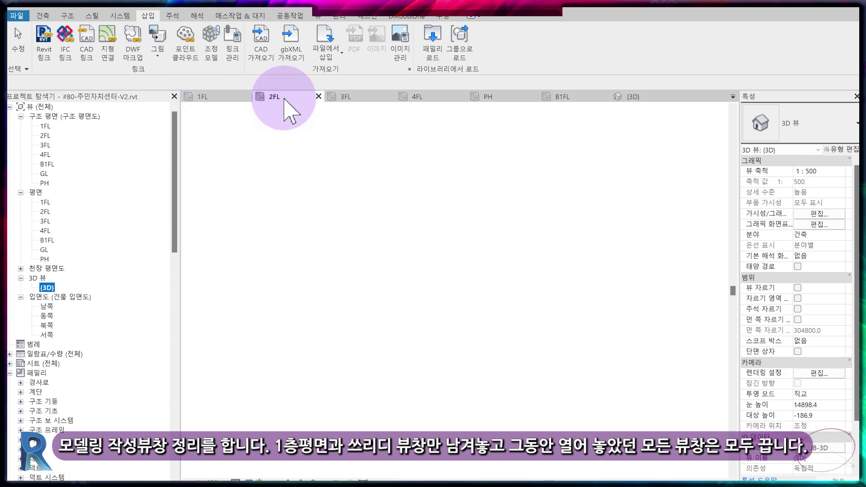
click(318, 96)
click(318, 96)
click(319, 96)
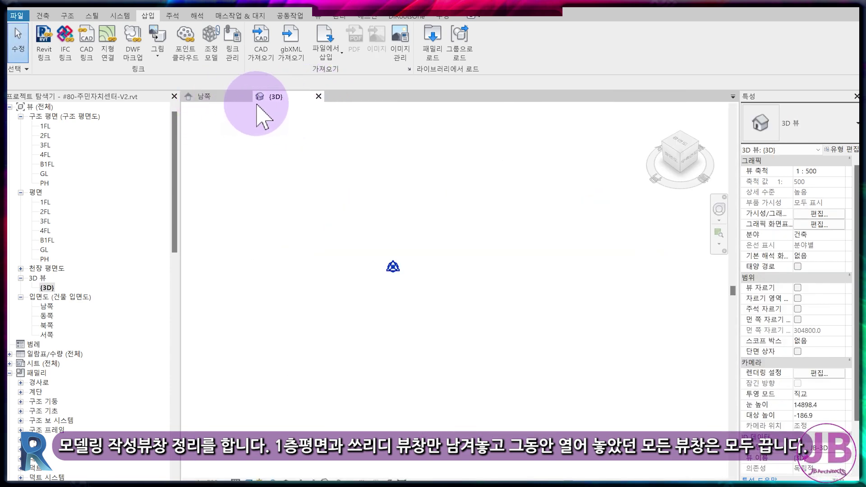
click(45, 127)
double_click(45, 126)
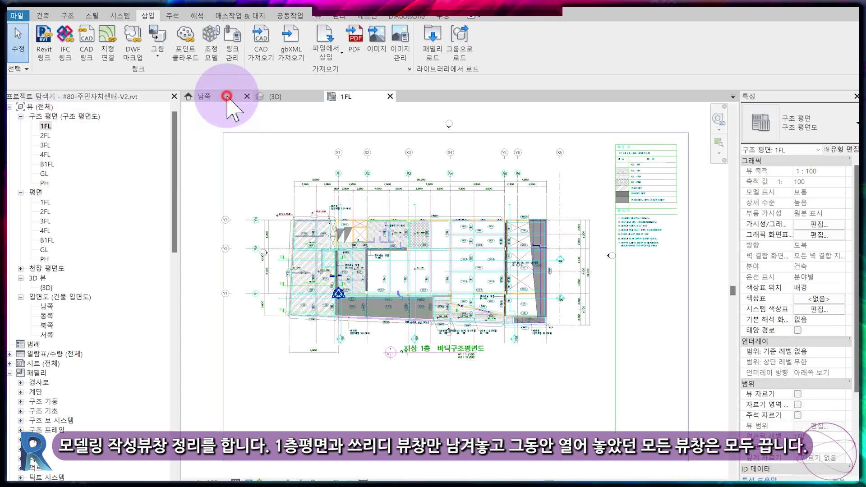
click(247, 96)
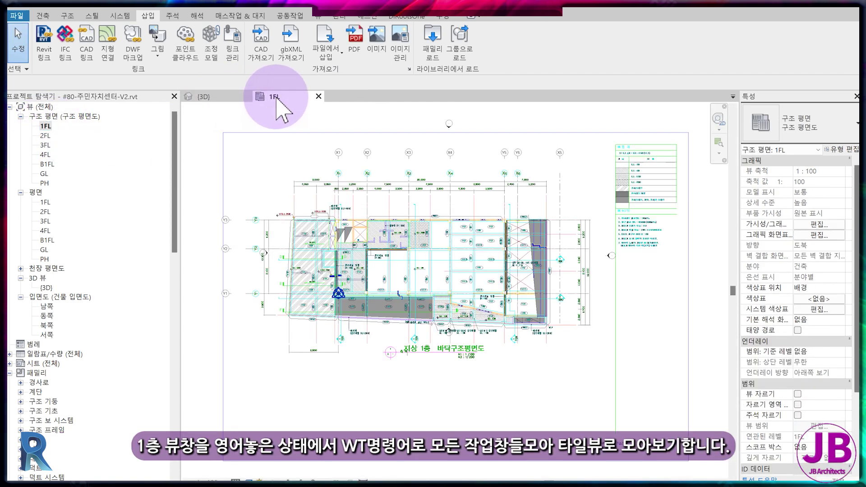
drag(293, 97, 248, 99)
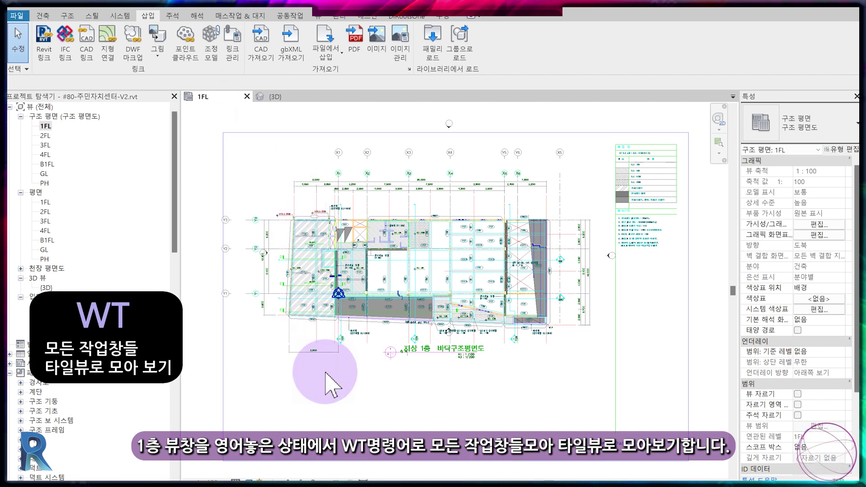
Tile 1FL and {3D} with WT, fit 1FL to its pane, and activate the 3D view
key(w)
key(t)
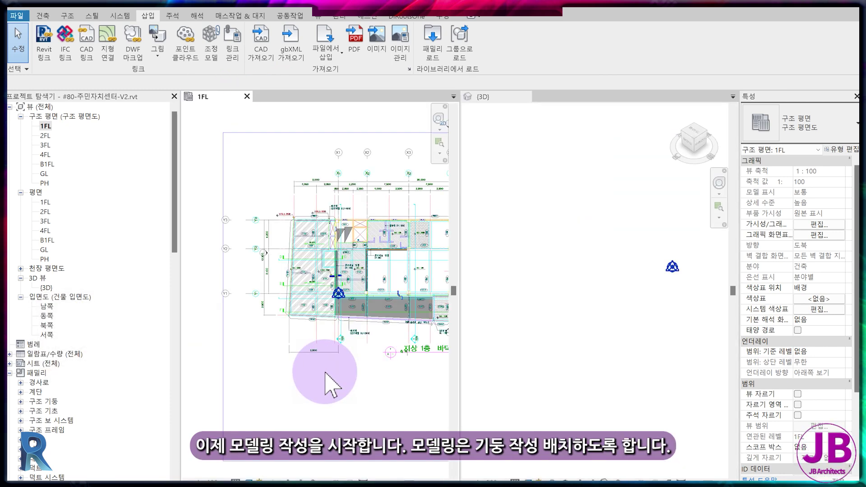
key(z)
key(f)
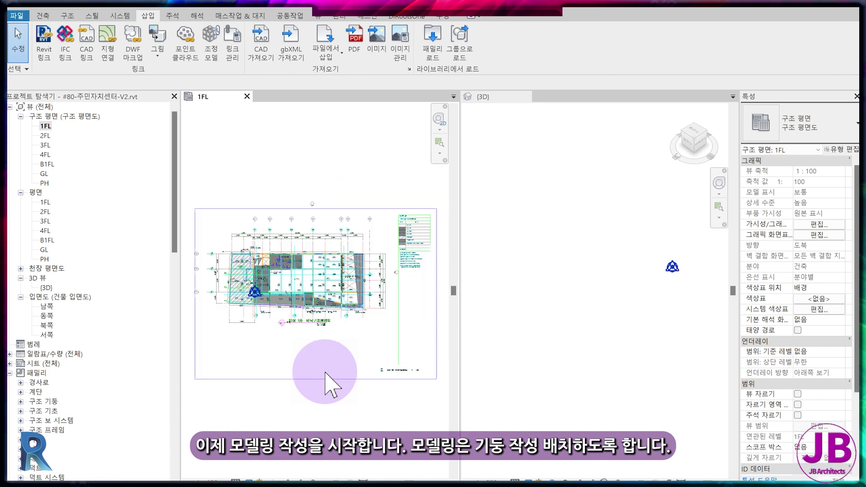
click(671, 320)
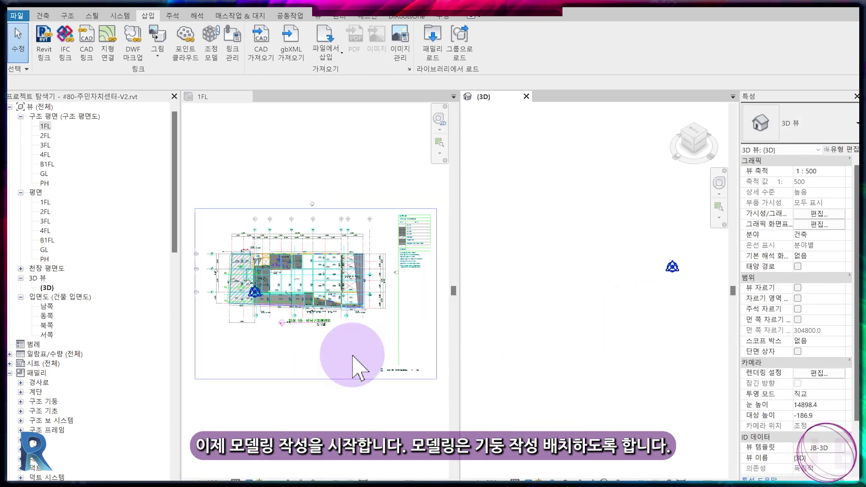
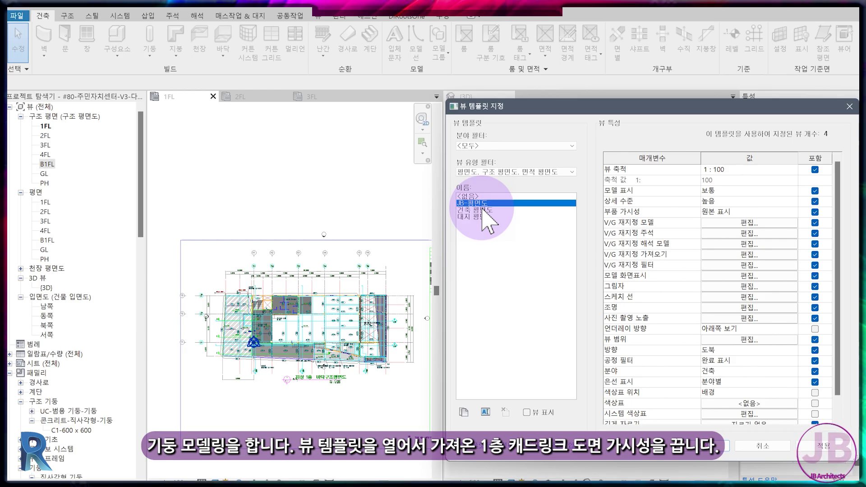
Turn off the imported CAD drawing's visibility in the view template's V/G overrides
click(737, 255)
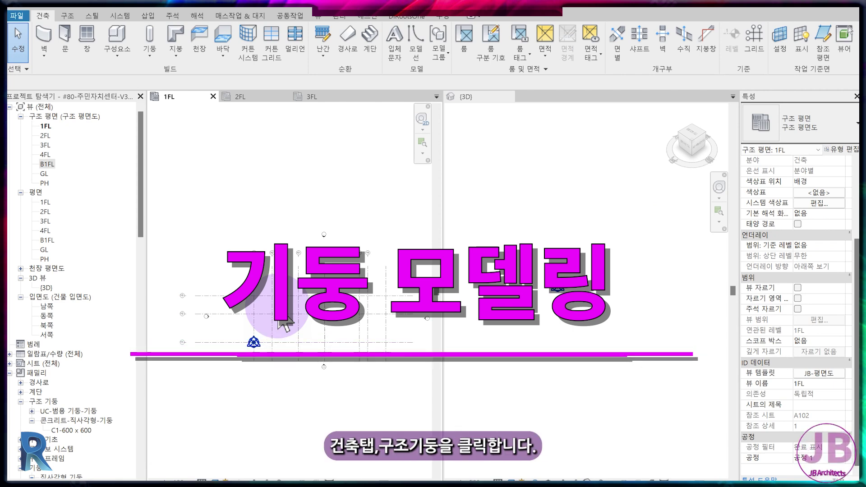
Place C1-600 x 600 structural columns with height up to 2FL at every grid intersection
click(150, 54)
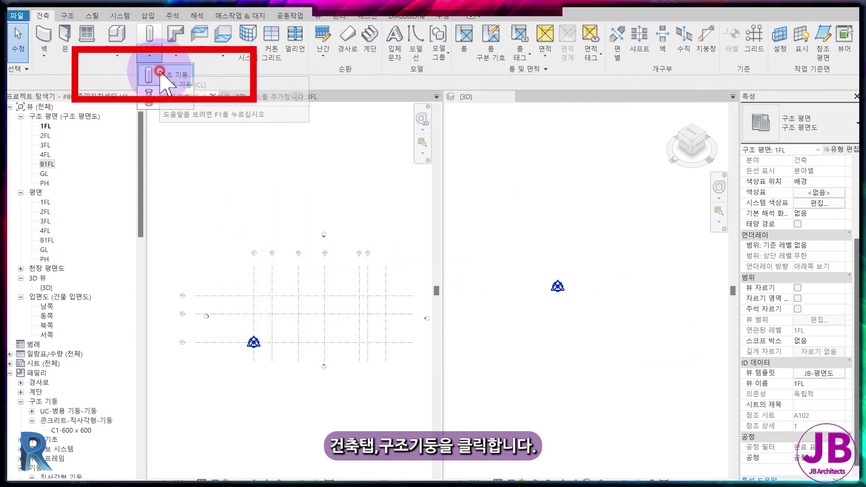
click(160, 72)
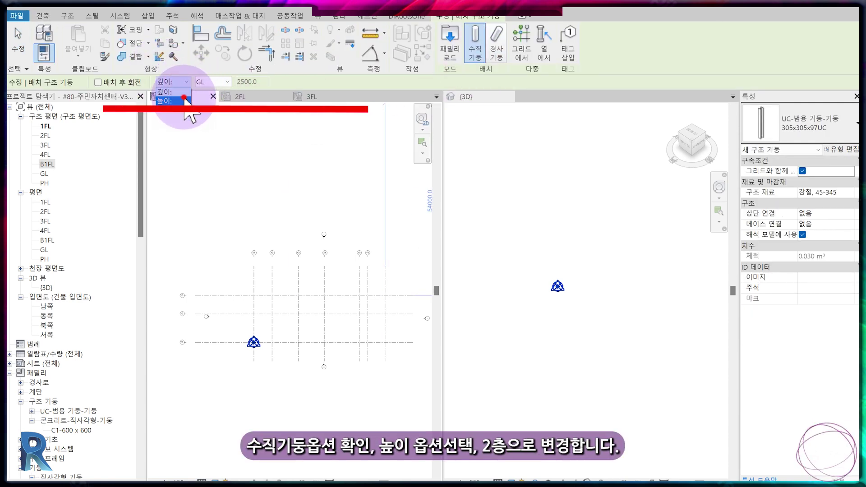
click(185, 100)
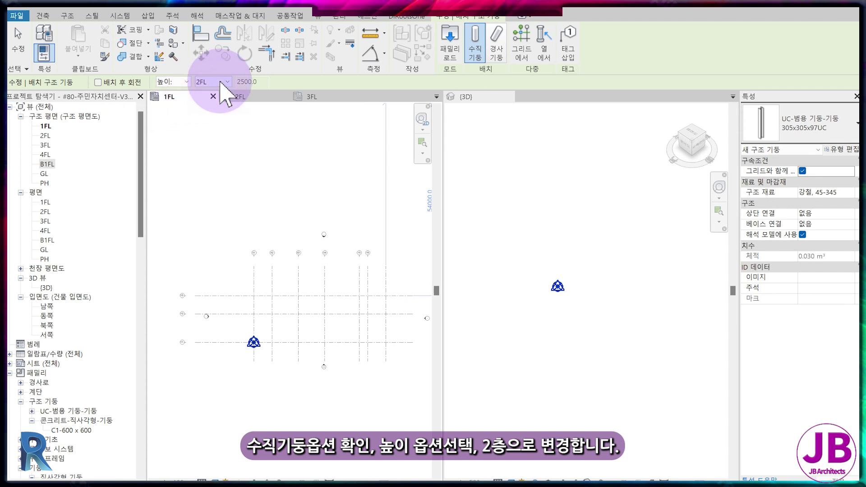
click(221, 83)
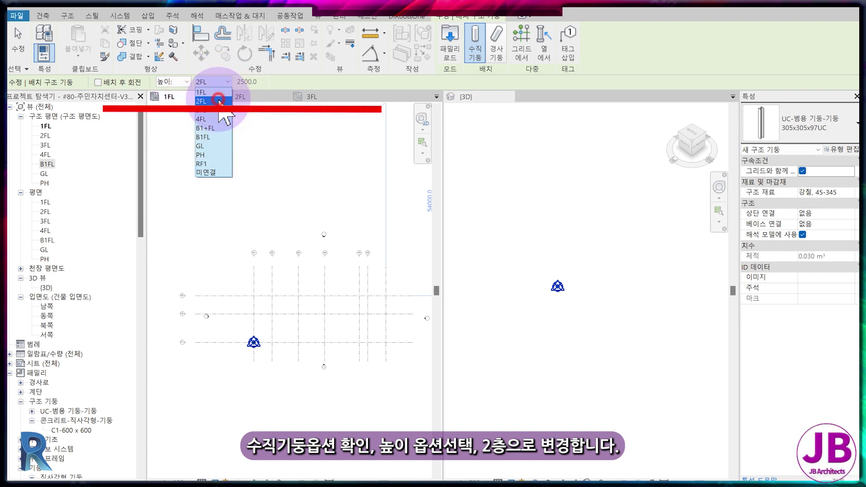
click(220, 102)
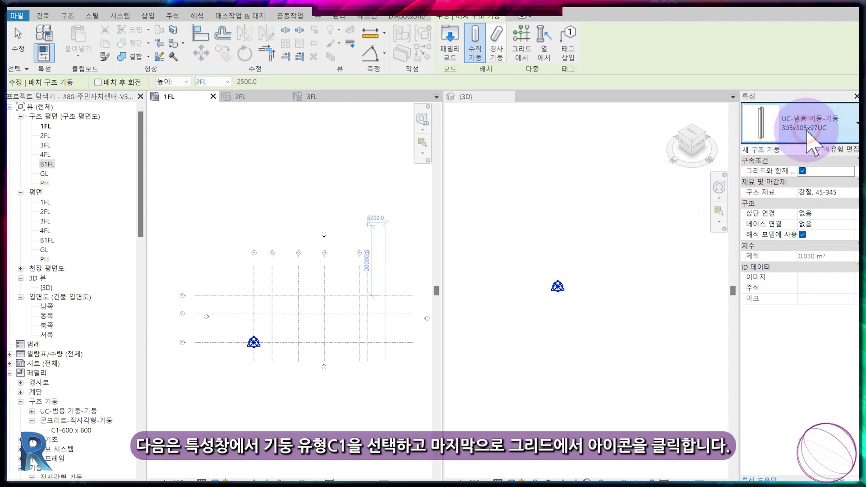
click(814, 144)
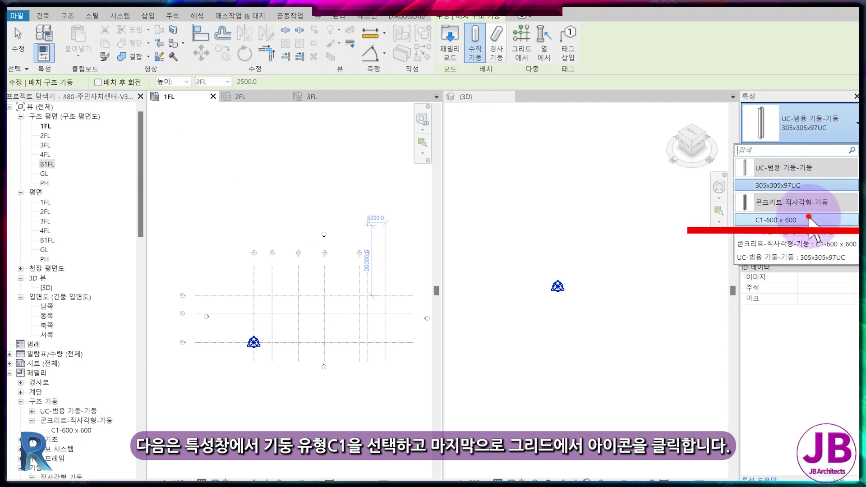
click(811, 220)
click(528, 59)
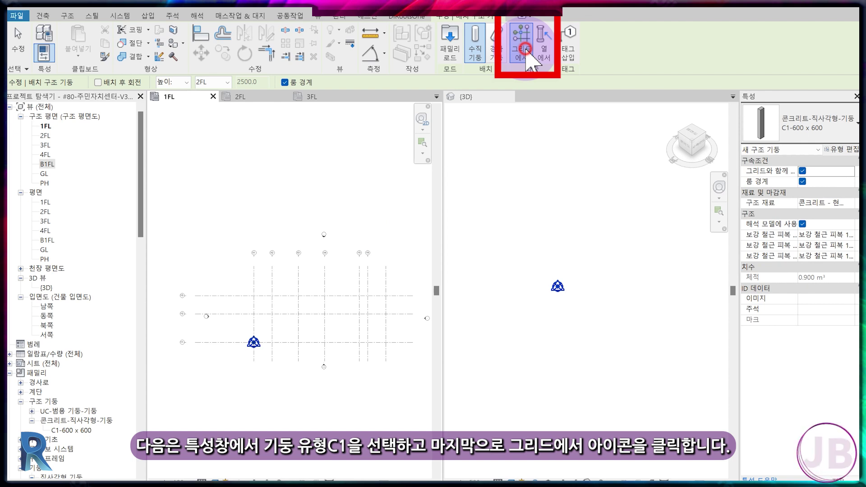
drag(374, 351, 248, 284)
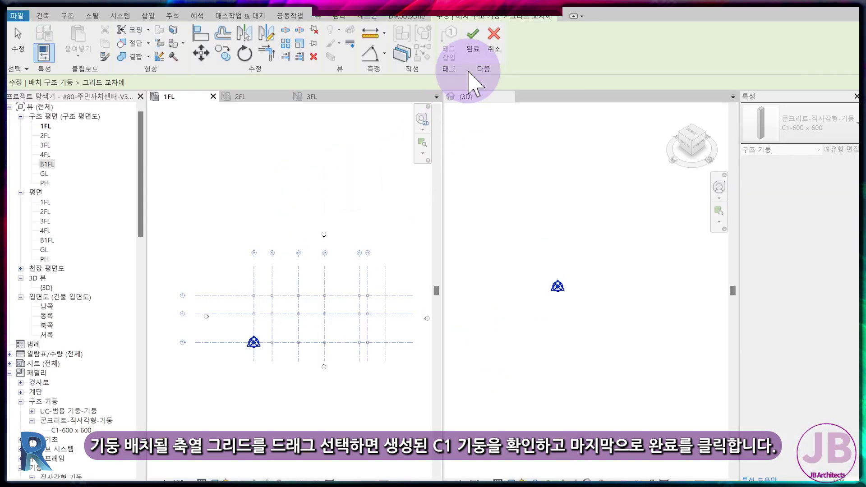
click(472, 63)
click(551, 273)
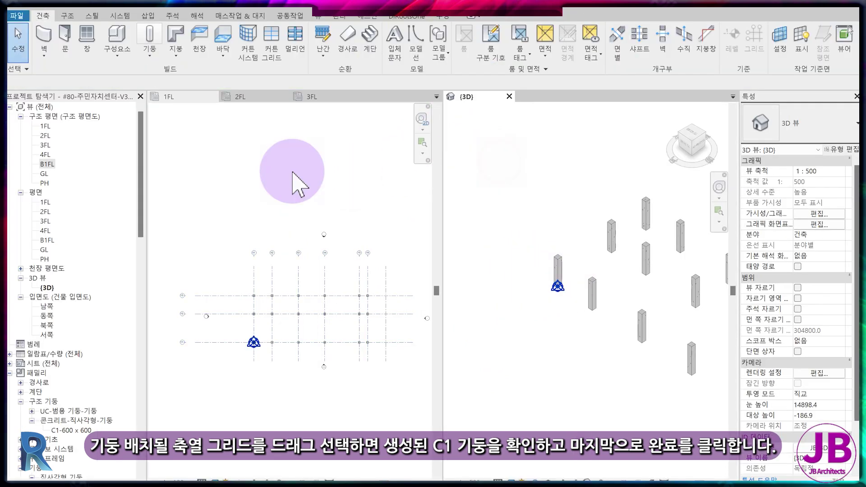
Inspect the columns in the South elevation, then return to 1FL and select the X2-Y3 column
click(47, 307)
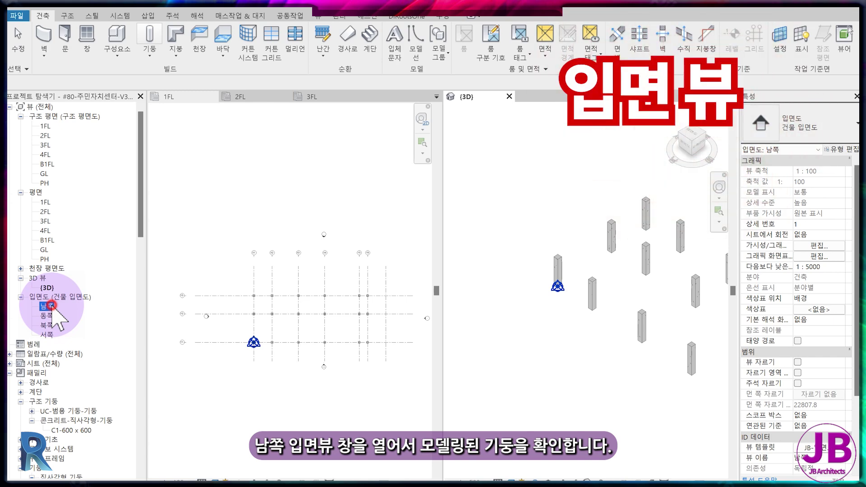
double_click(52, 307)
scroll(532, 311, up, 4)
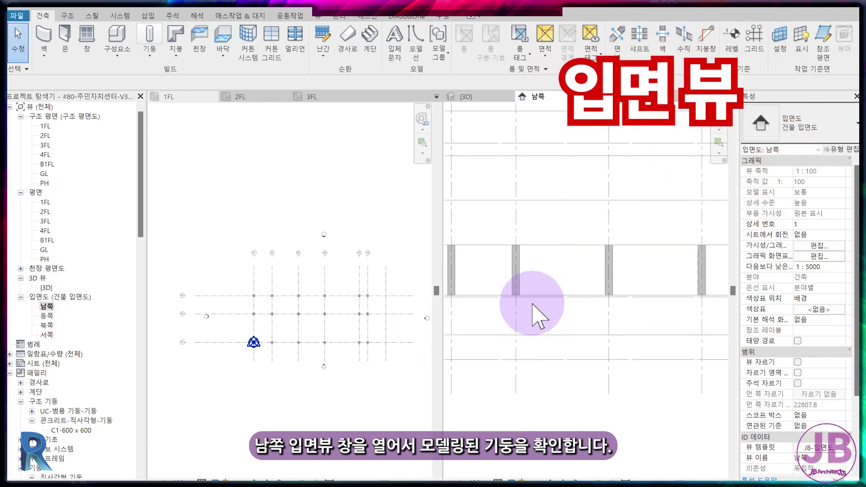
scroll(532, 311, up, 2)
scroll(323, 311, down, 1)
click(289, 316)
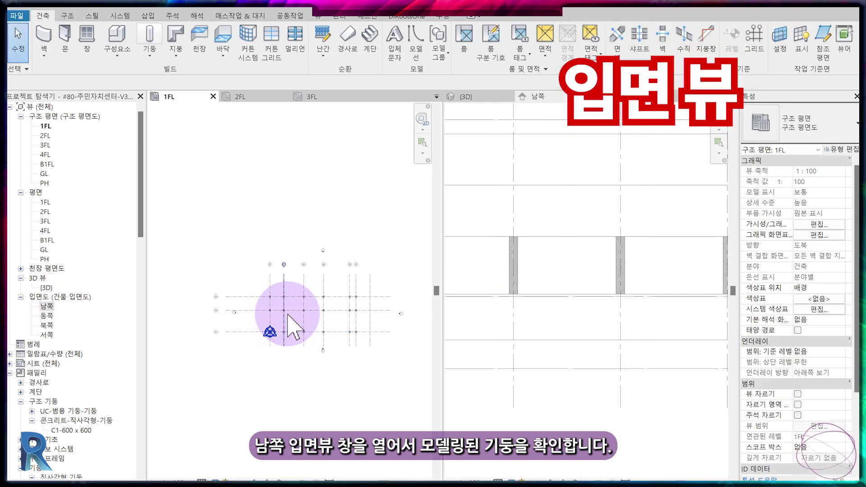
scroll(290, 314, up, 4)
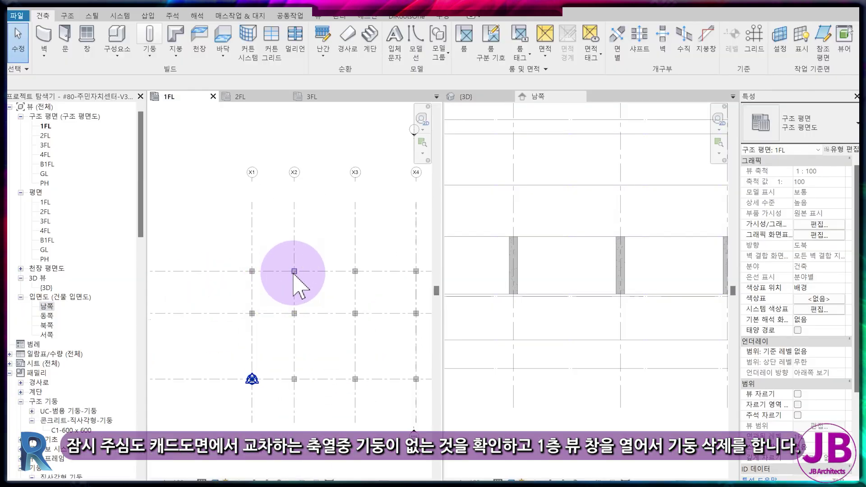
click(294, 272)
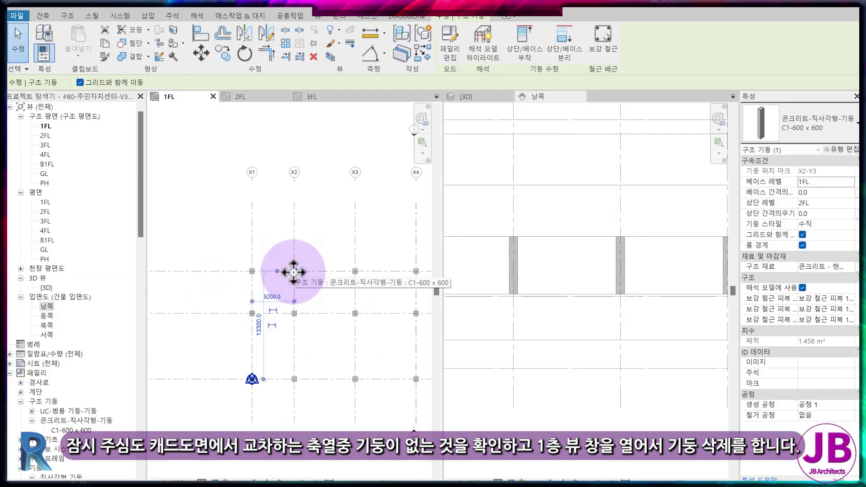
Delete the unneeded X2-Y3 column, select the Y3-Y6 column, and start a new structural column
key(Delete)
mouse_move(370, 350)
middle_down()
mouse_move(325, 358)
mouse_move(264, 346)
middle_up()
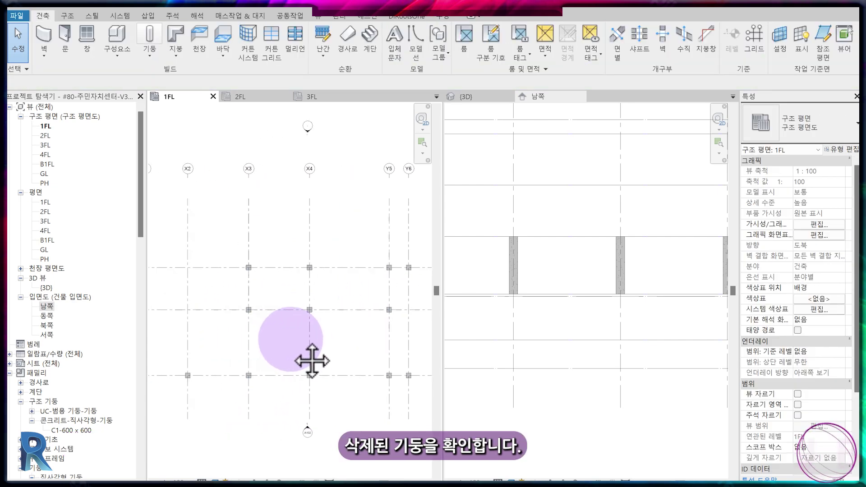
scroll(399, 293, down, 1)
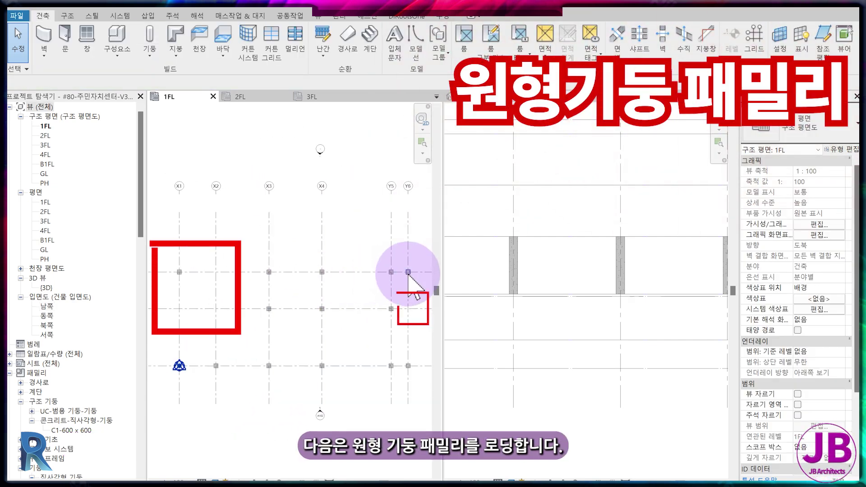
click(409, 273)
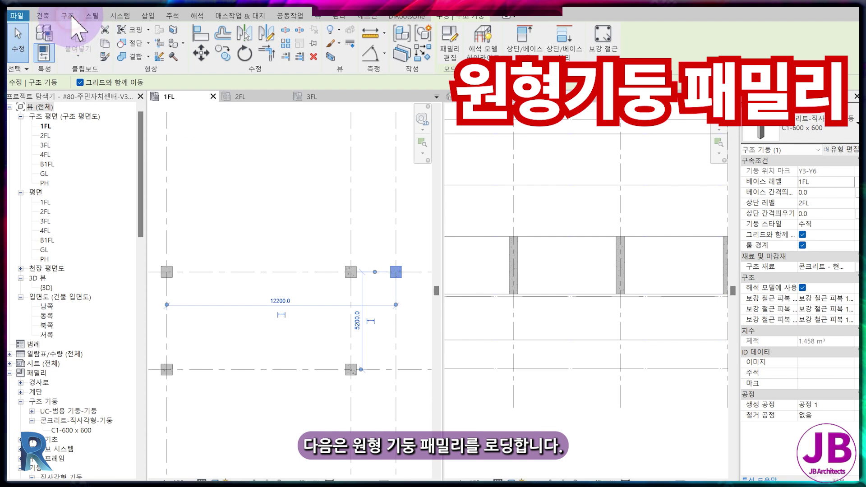
click(68, 16)
click(88, 50)
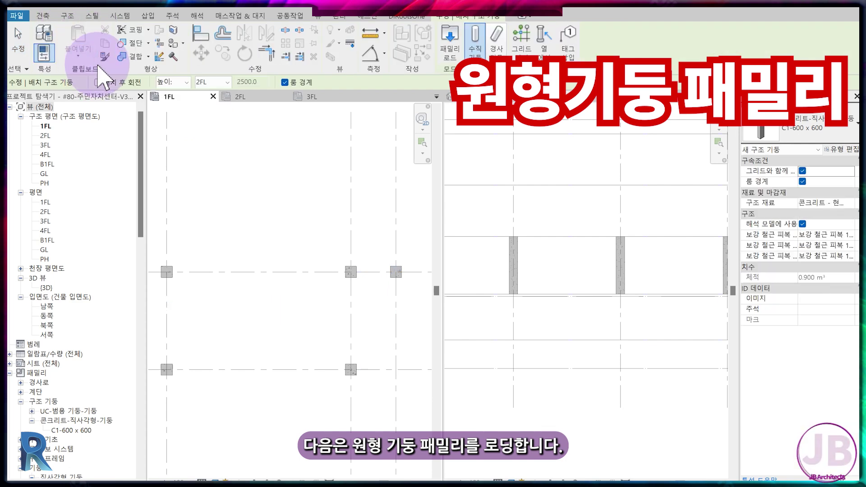
Load the 콘크리트-원형-기둥 family from 구조 기둥 > 콘크리트 and place it at a grid intersection
click(456, 54)
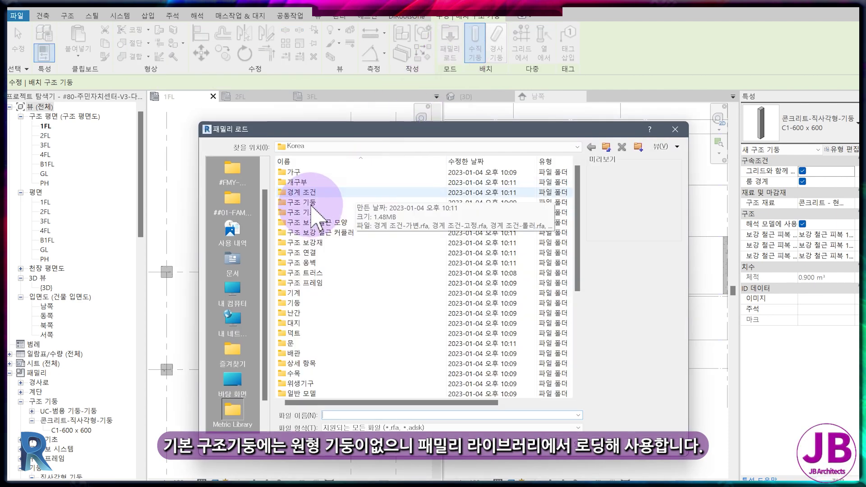
double_click(313, 204)
double_click(300, 193)
click(316, 202)
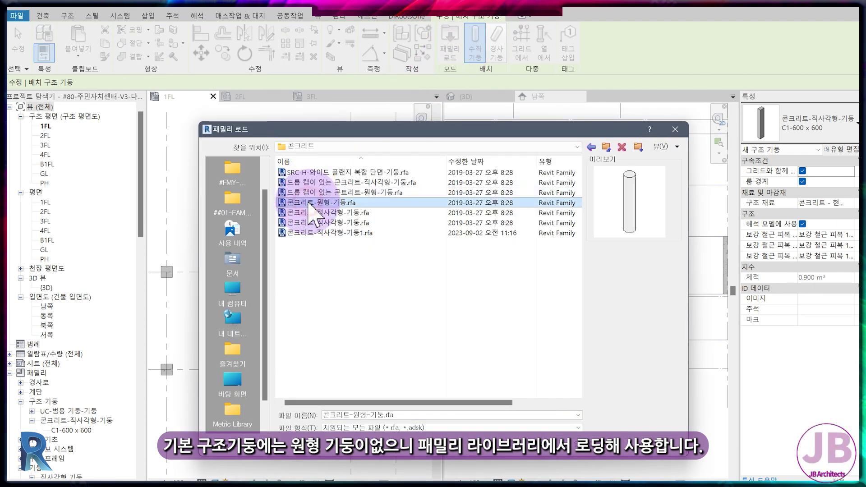
click(589, 456)
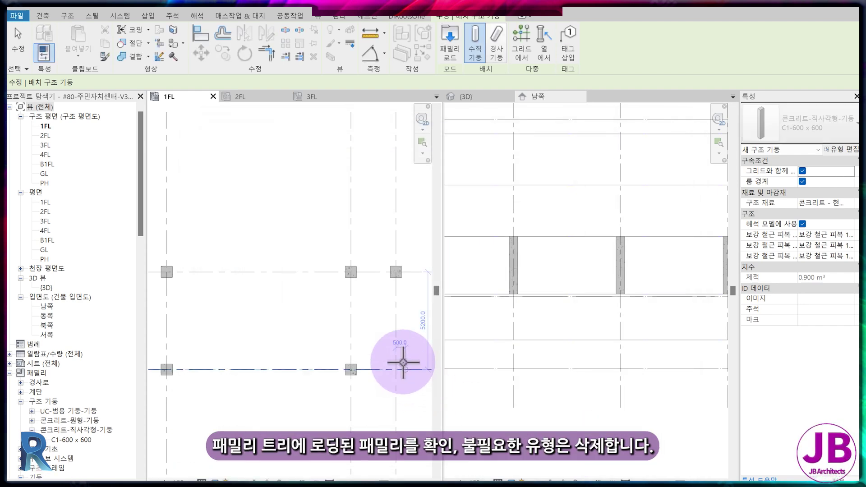
click(397, 275)
Delete the 300, 450 and 750 types from the round concrete column family
key(Escape)
scroll(36, 407, down, 3)
scroll(34, 399, down, 2)
click(58, 335)
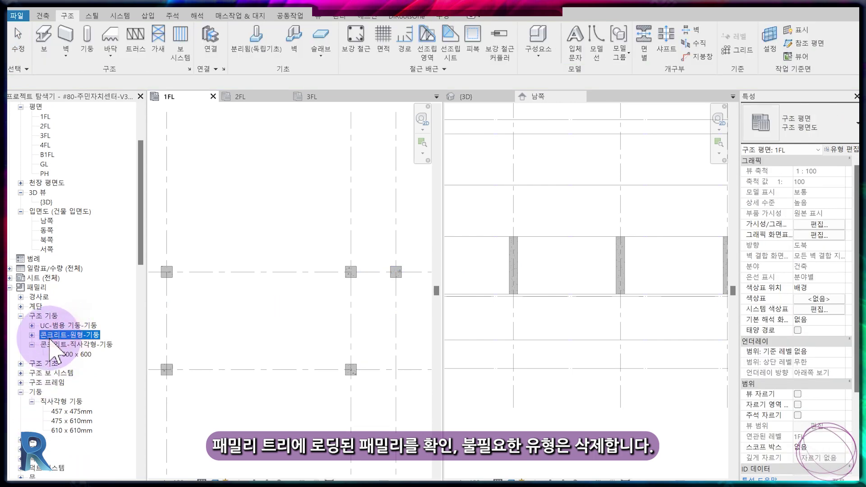
click(32, 335)
click(60, 346)
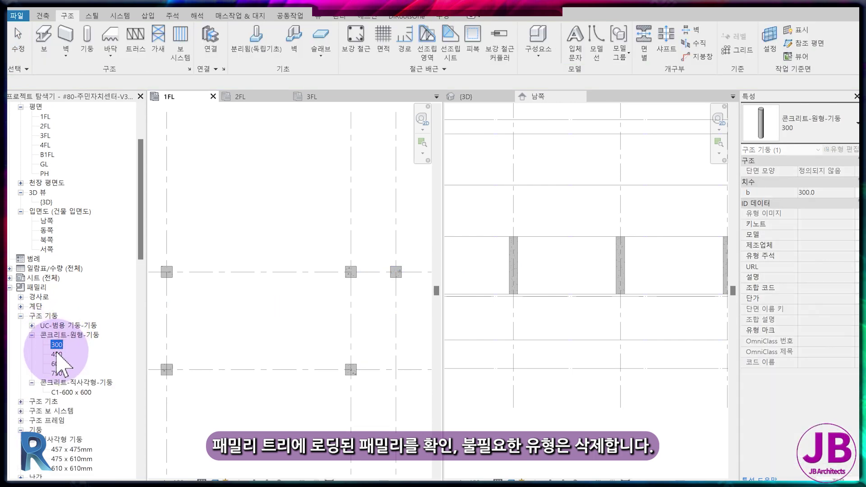
shift+click(57, 354)
key(Delete)
click(57, 354)
key(Delete)
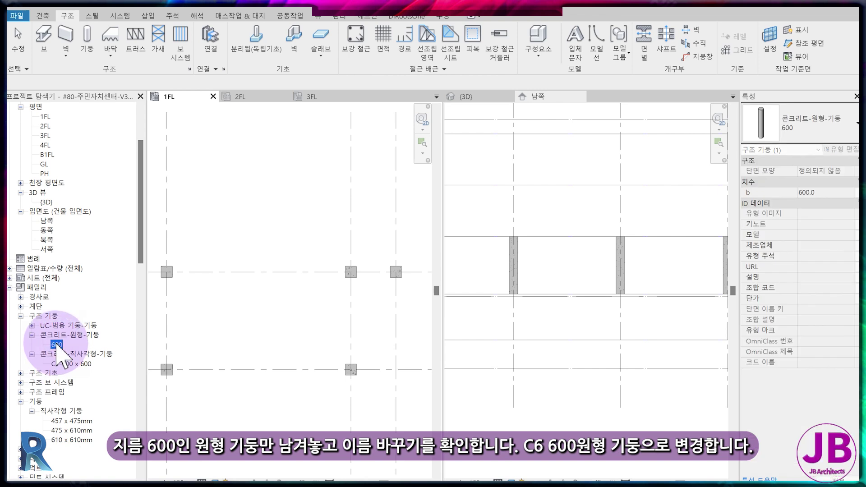
Rename the remaining 600 type to C6-600, then select the column in the South elevation
right_click(57, 345)
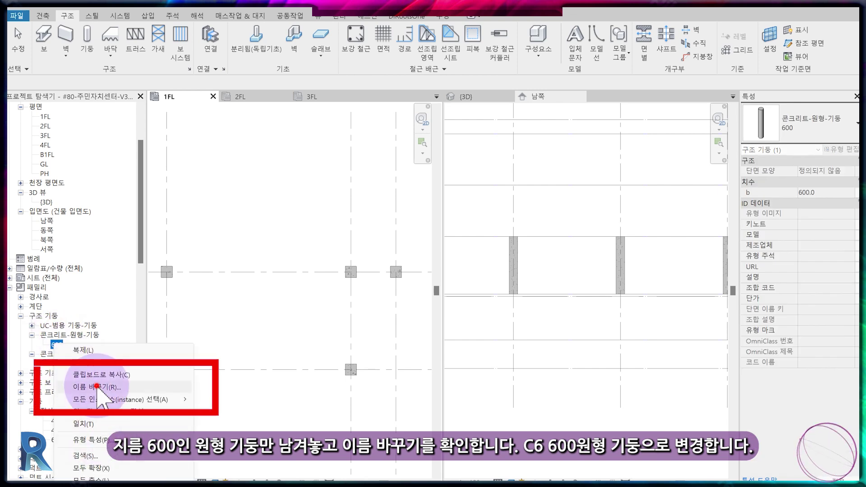
click(97, 388)
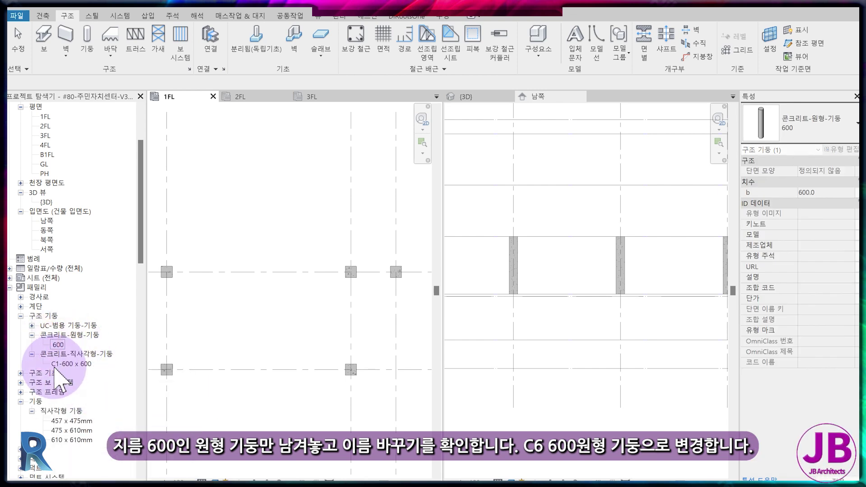
click(62, 345)
text(C6-)
key(Return)
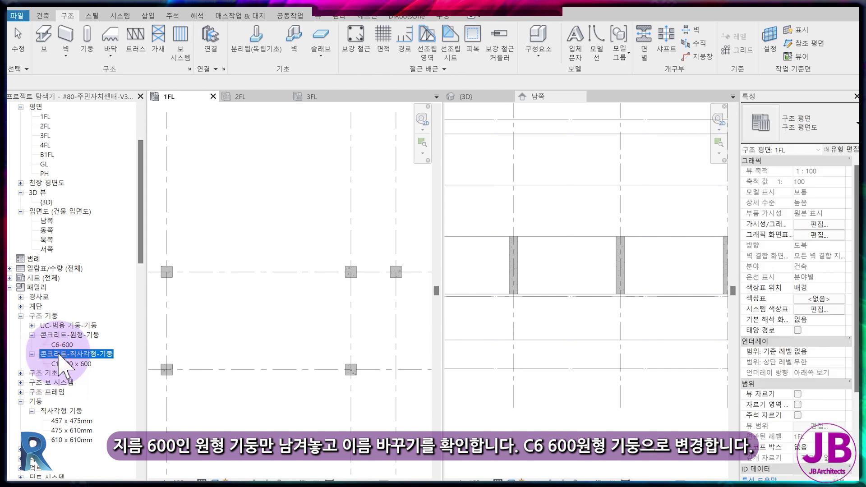
click(515, 258)
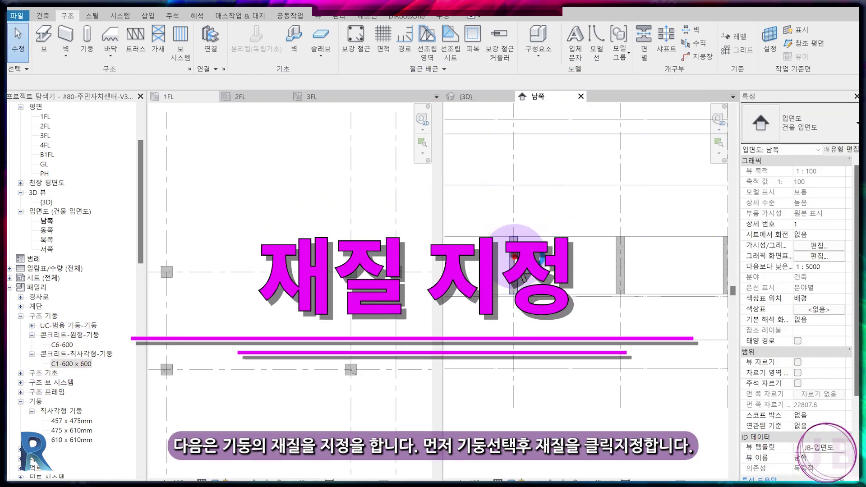
click(514, 261)
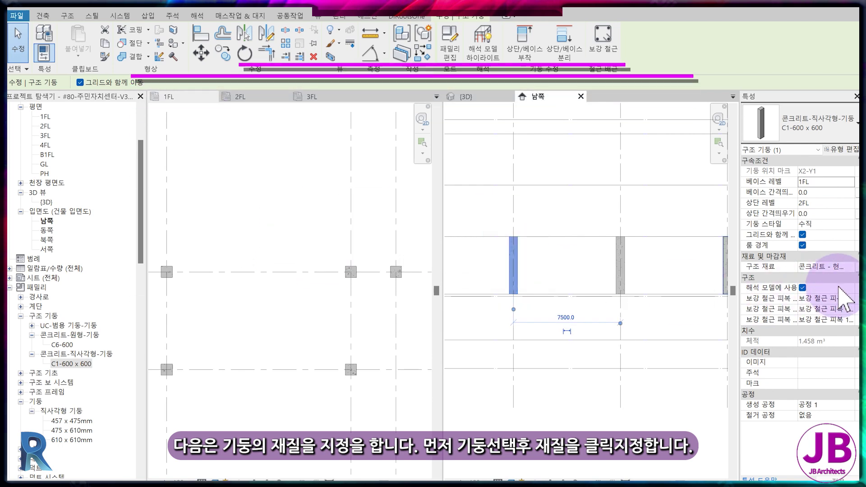
Duplicate the default material as C1 with a yellow appearance colour
click(851, 267)
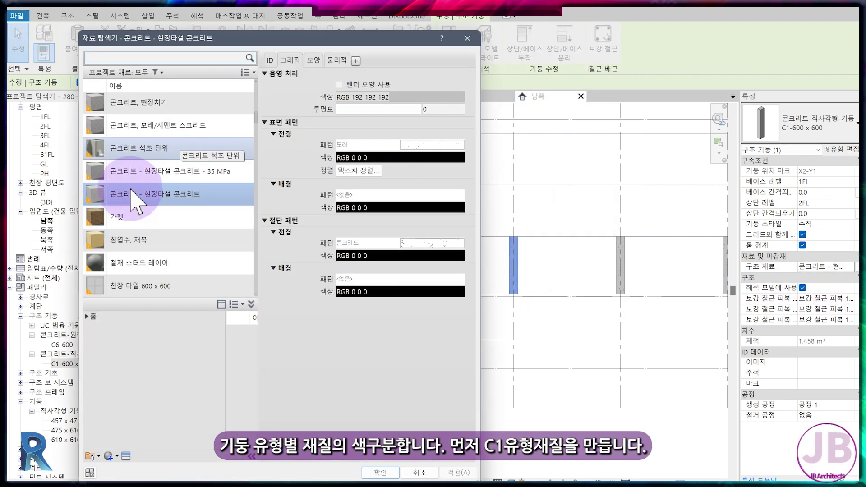
scroll(135, 183, up, 5)
click(133, 169)
right_click(133, 169)
click(156, 186)
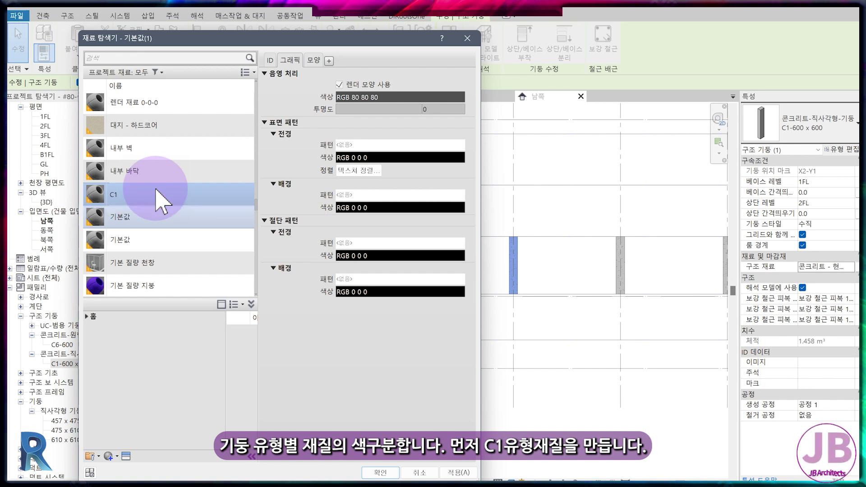
key(Return)
click(313, 59)
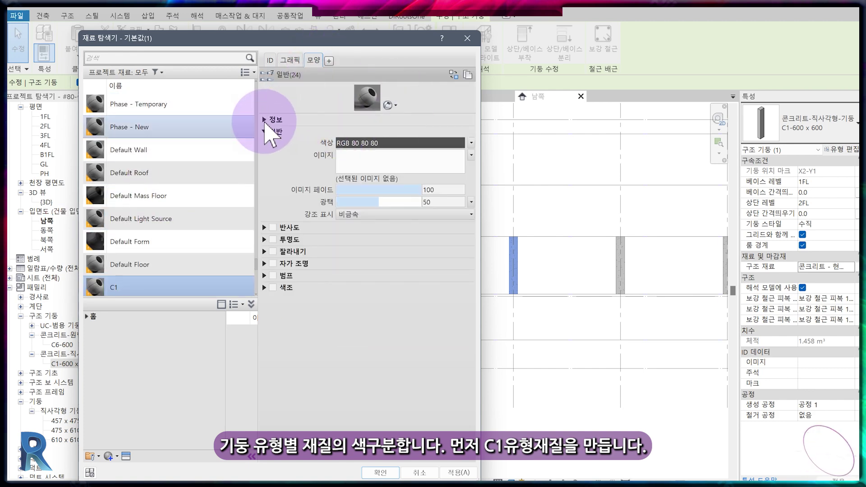
click(264, 119)
double_click(373, 130)
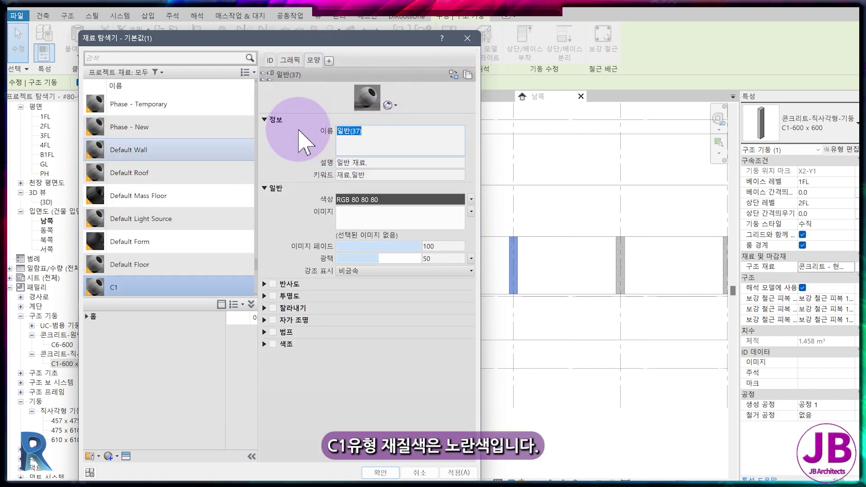
text(C1)
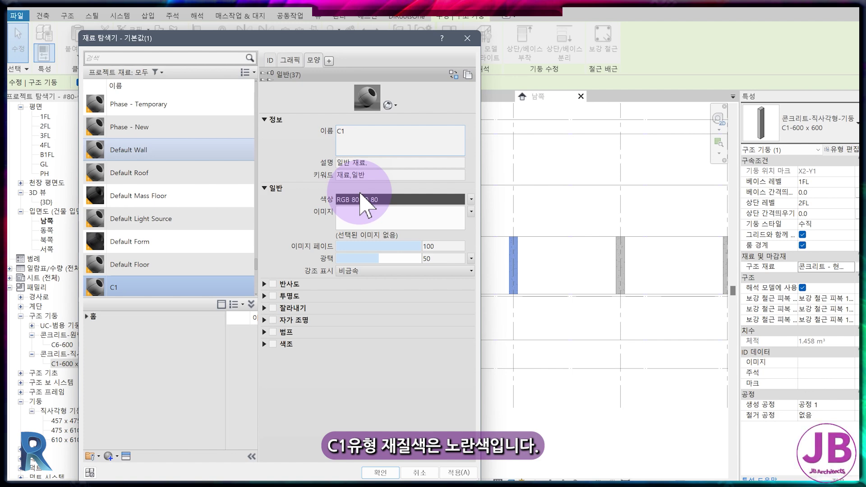
click(361, 199)
click(169, 187)
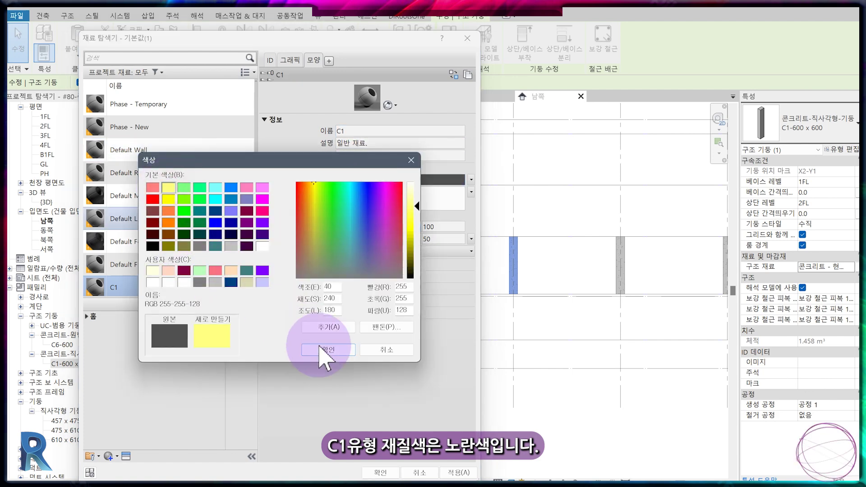
click(319, 348)
Duplicate C1 as material C6 and give it a purple colour
scroll(120, 158, down, 2)
right_click(115, 143)
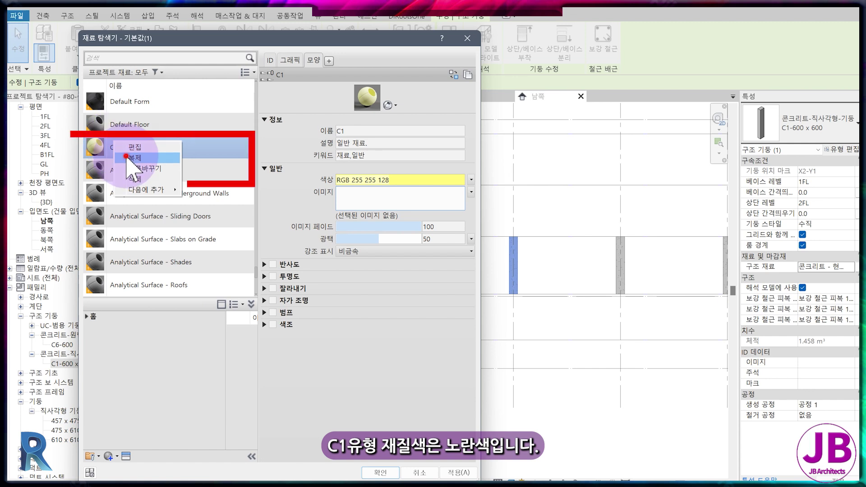
click(127, 157)
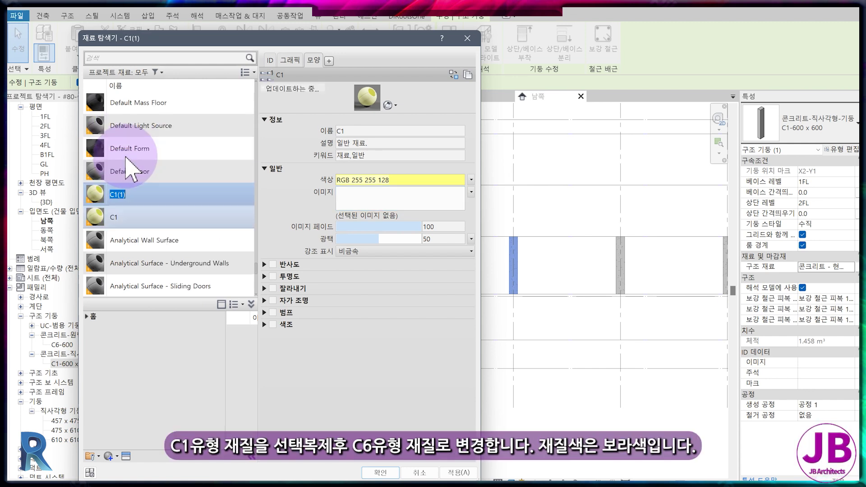
text(C6)
key(Return)
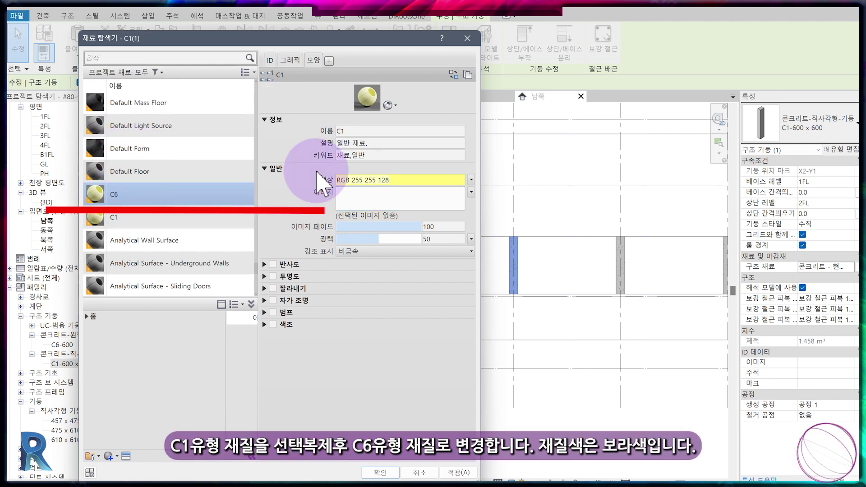
click(388, 132)
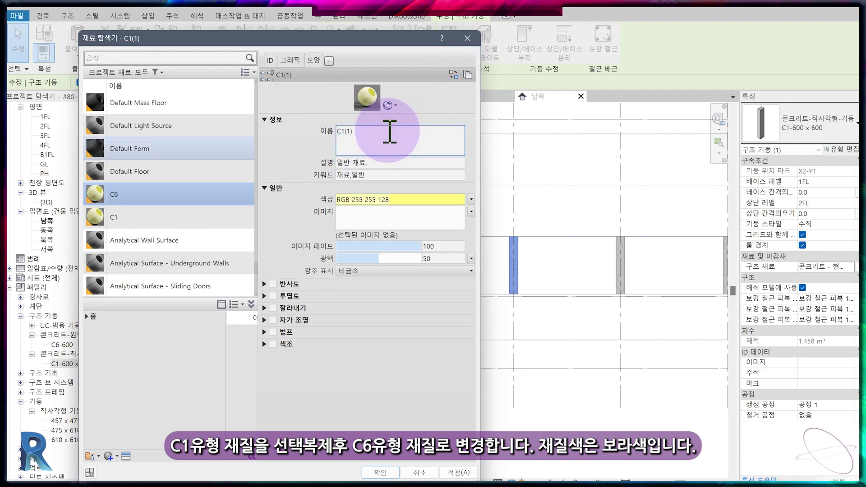
click(394, 200)
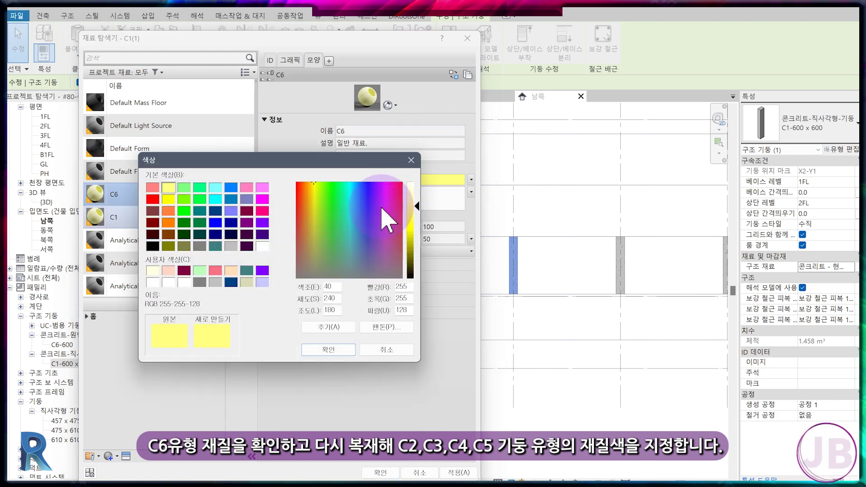
click(263, 222)
click(321, 348)
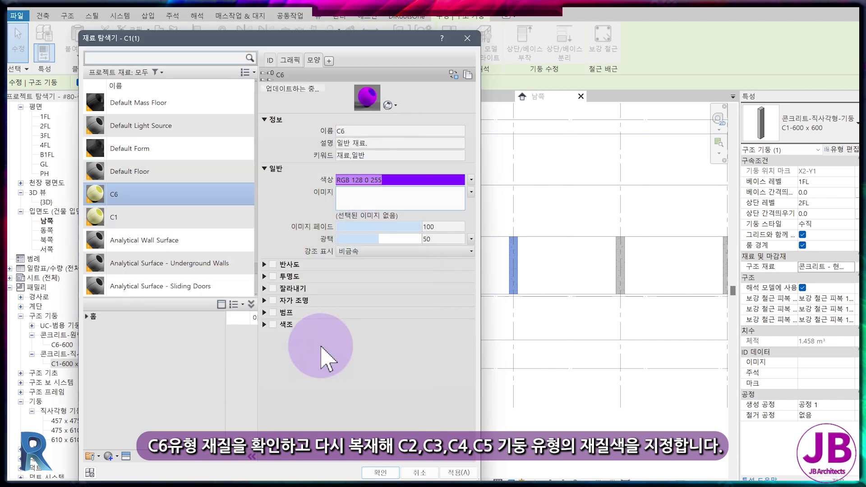
Assign material C1 as the column's structural material
click(132, 216)
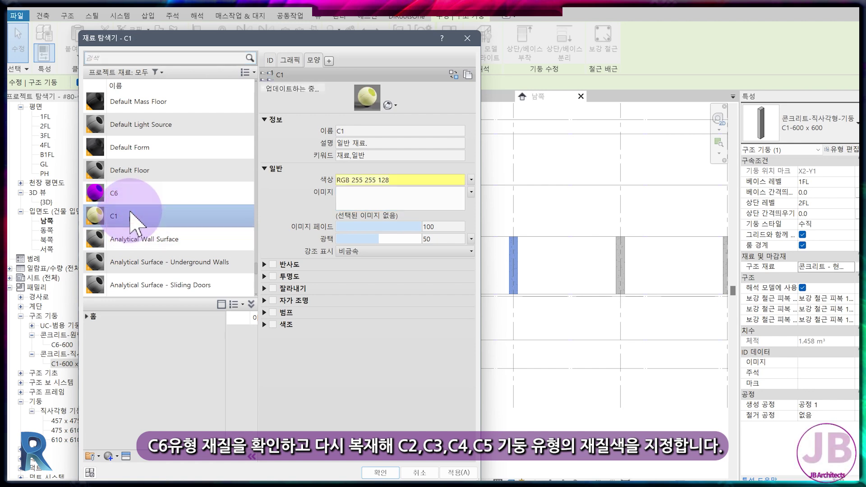
click(121, 193)
right_click(130, 199)
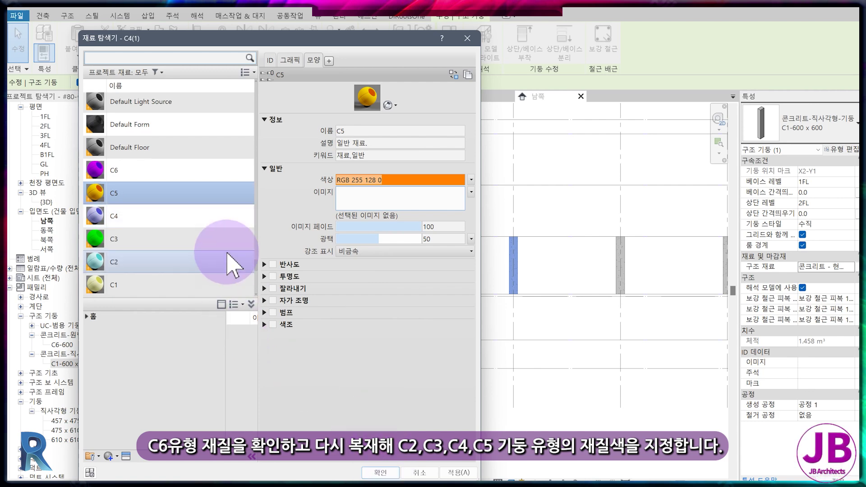
click(184, 291)
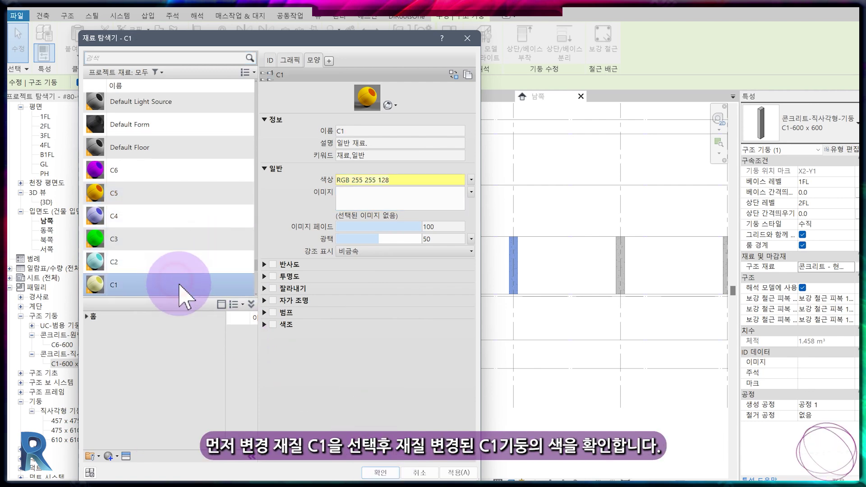
click(379, 472)
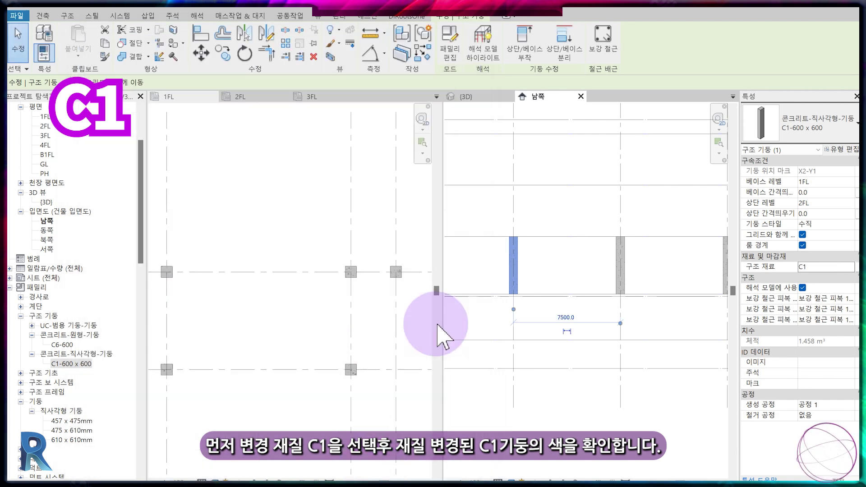
Give three more 1FL columns the C1 structural material so they show yellow
click(280, 244)
scroll(280, 245, down, 2)
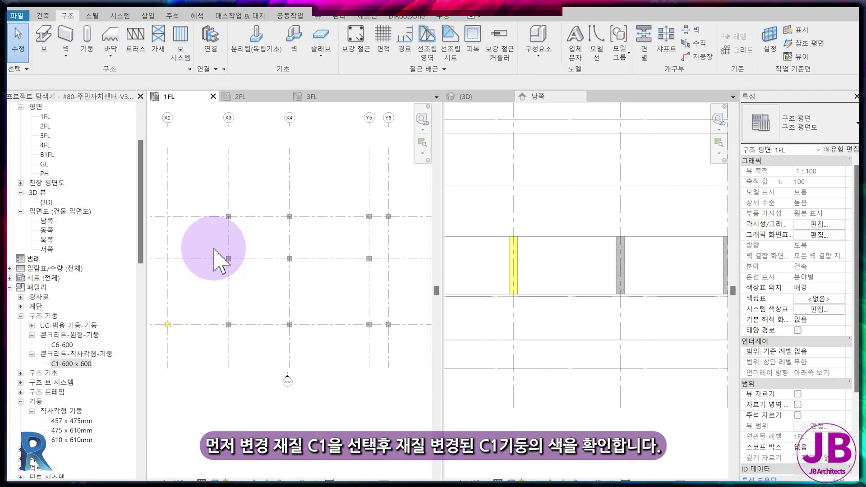
drag(161, 248, 387, 271)
click(853, 266)
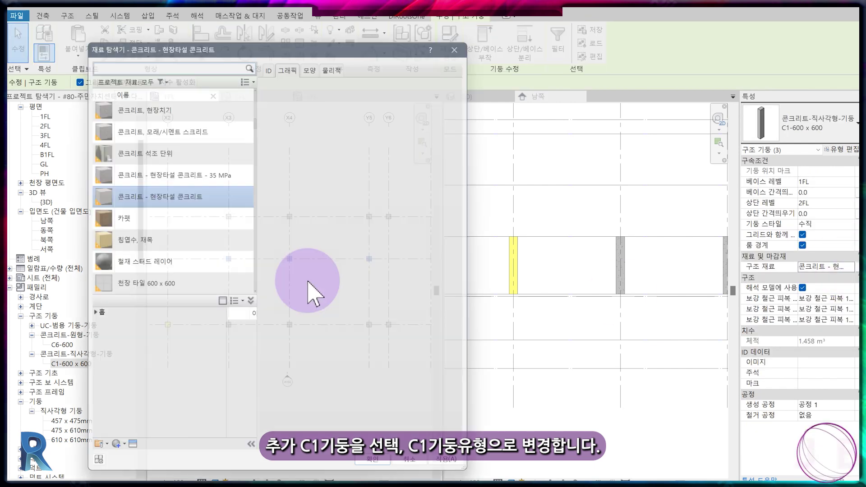
scroll(170, 216, down, 5)
click(136, 262)
click(390, 474)
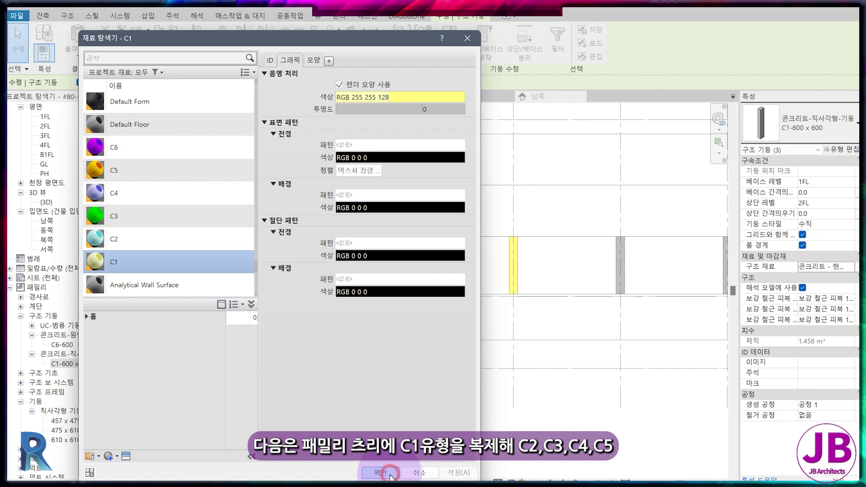
click(391, 474)
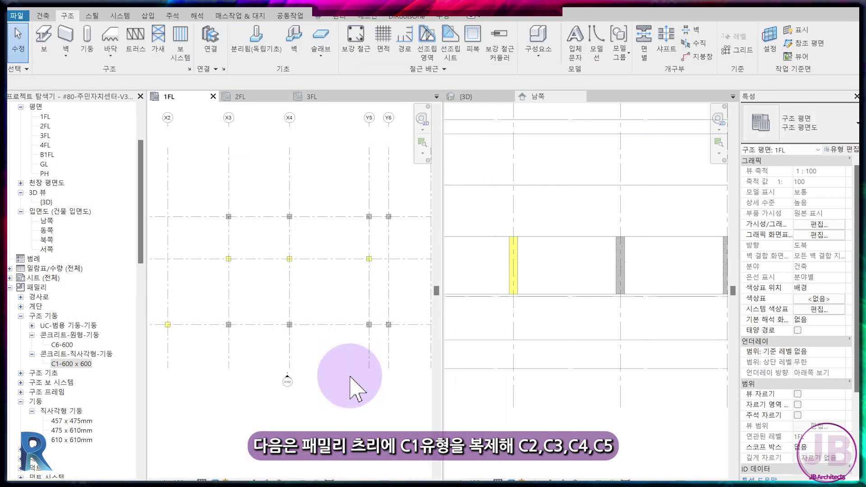
click(71, 364)
Duplicate the C1-600 x 600 type into C2-600 x 600 and C3-600 x 600 types
right_click(71, 363)
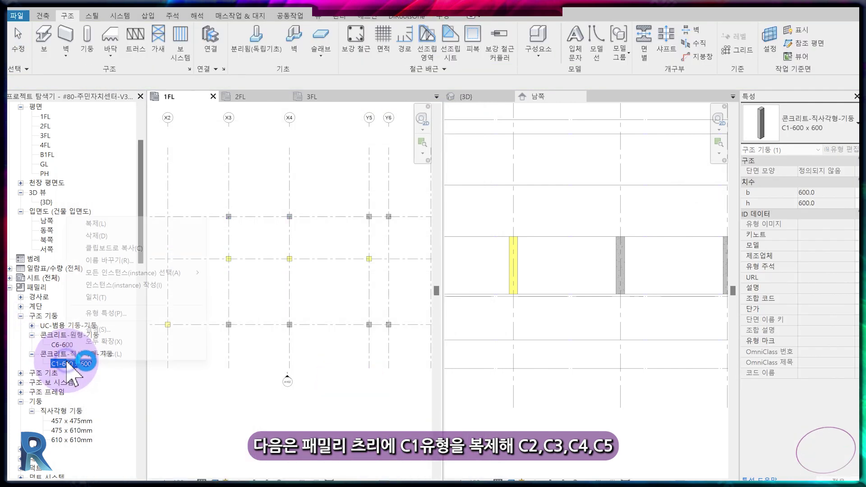
click(132, 224)
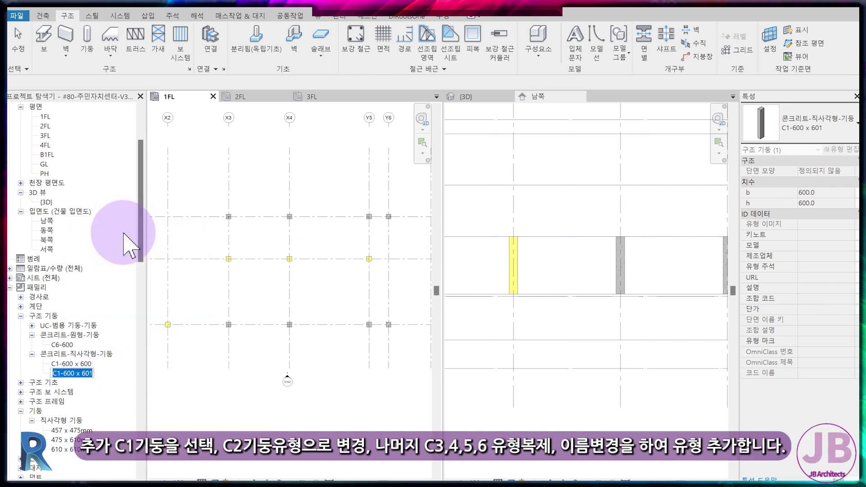
text(C2-600 x 600)
key(Return)
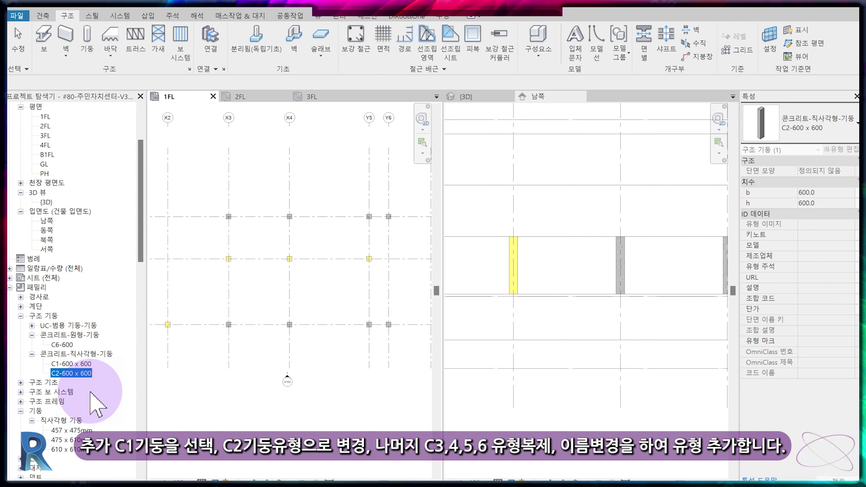
right_click(71, 373)
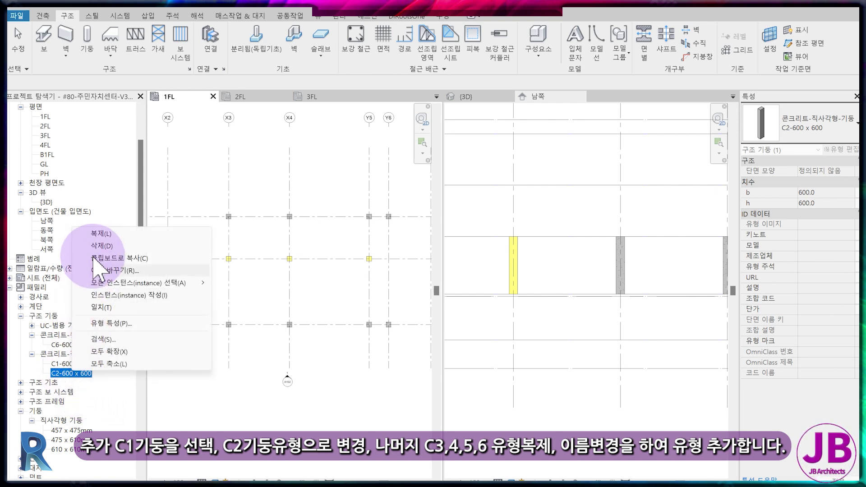
click(132, 225)
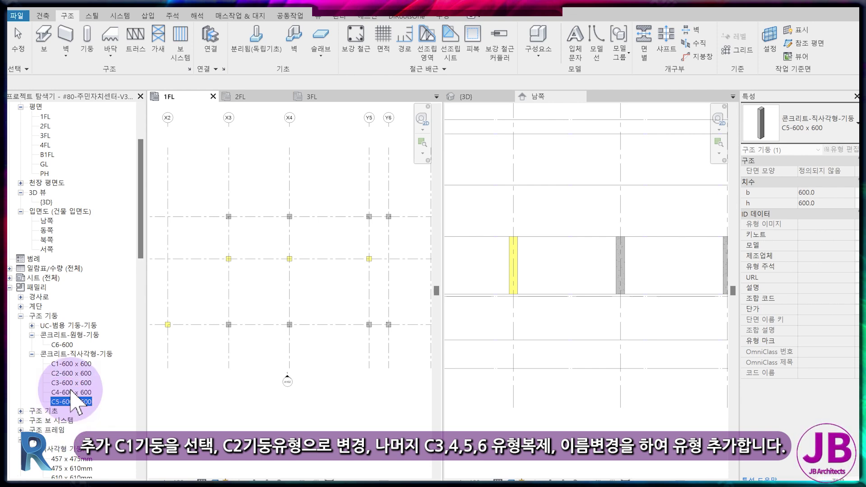
click(65, 345)
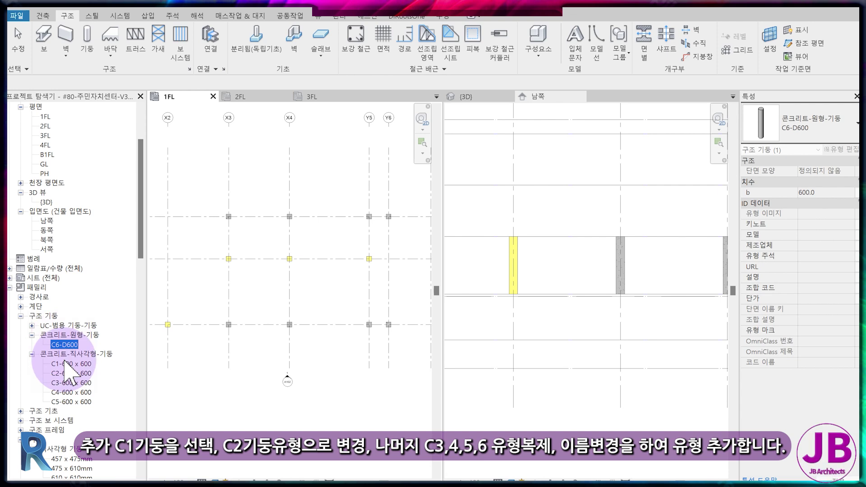
text(D)
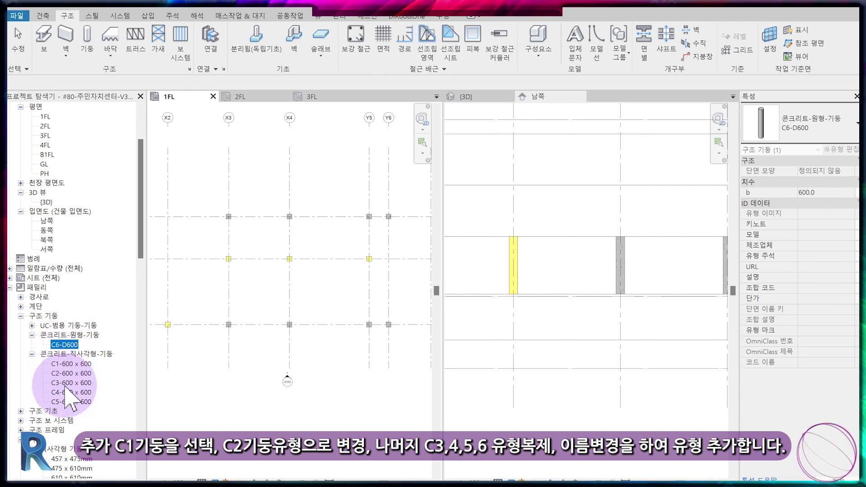
click(65, 373)
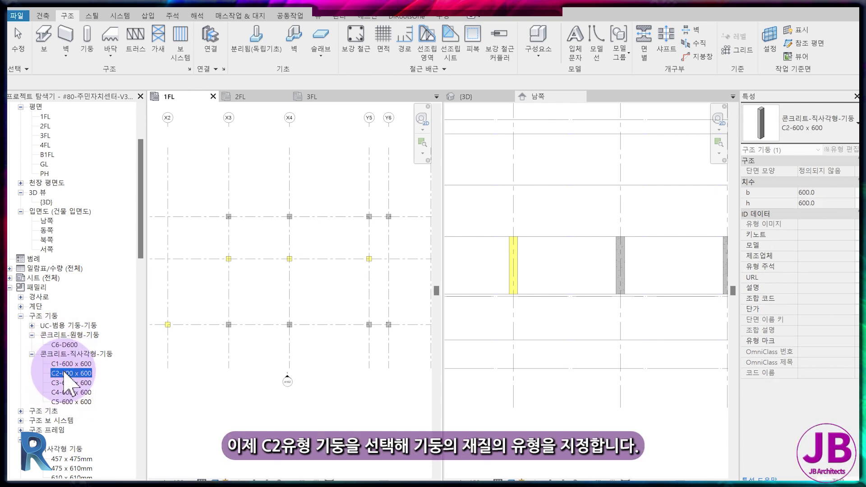
Change the selected columns to C2-600 x 600 and give that type the C2 material
scroll(271, 265, down, 2)
drag(223, 206, 319, 250)
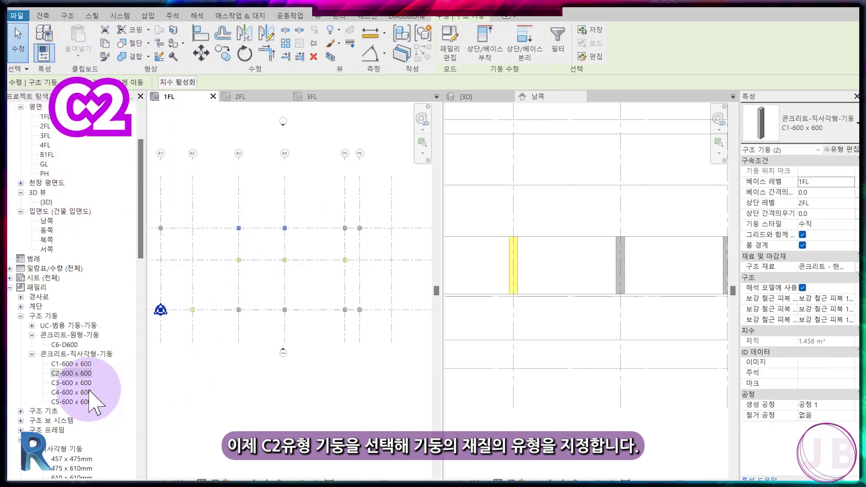
click(812, 128)
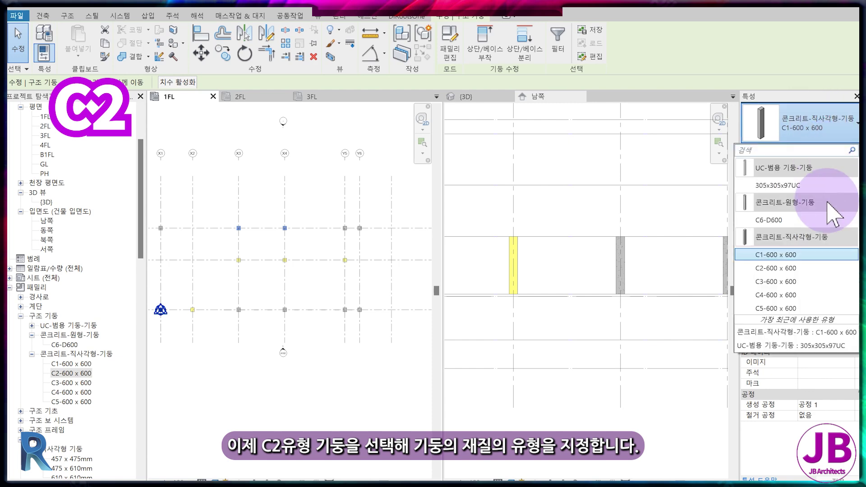
click(820, 269)
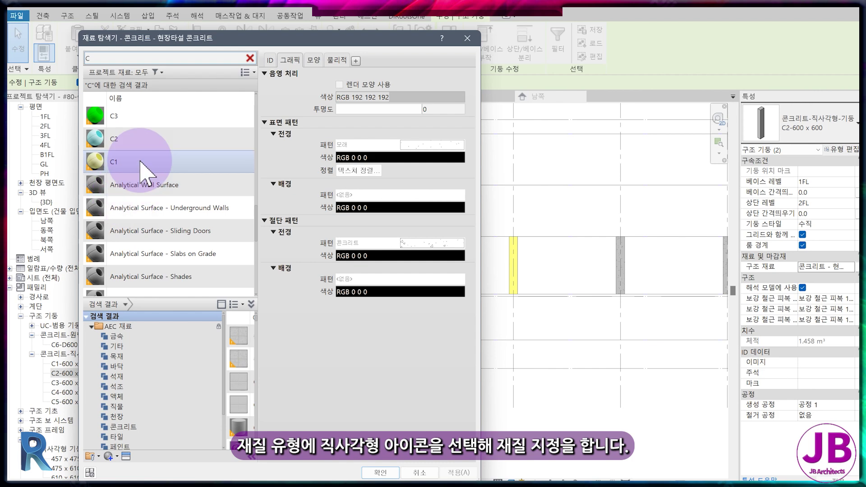
click(135, 124)
click(380, 473)
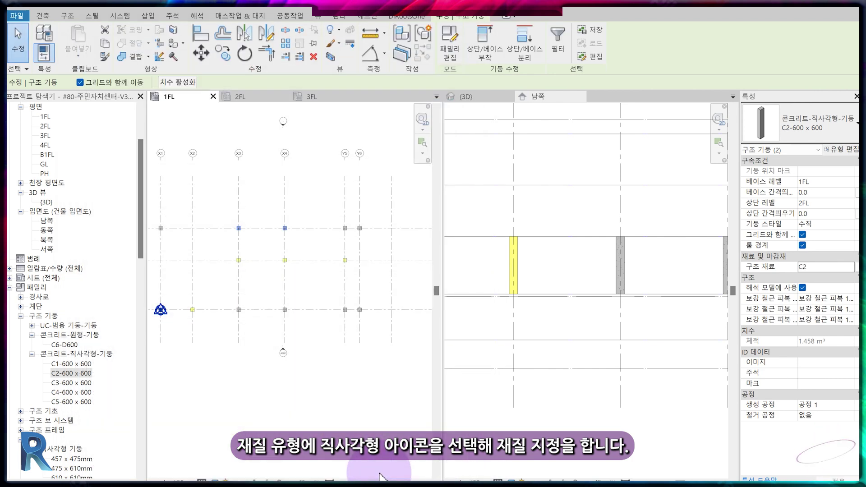
Switch two more 1FL columns to the C2-600 x 600 type
click(349, 370)
drag(216, 303, 310, 329)
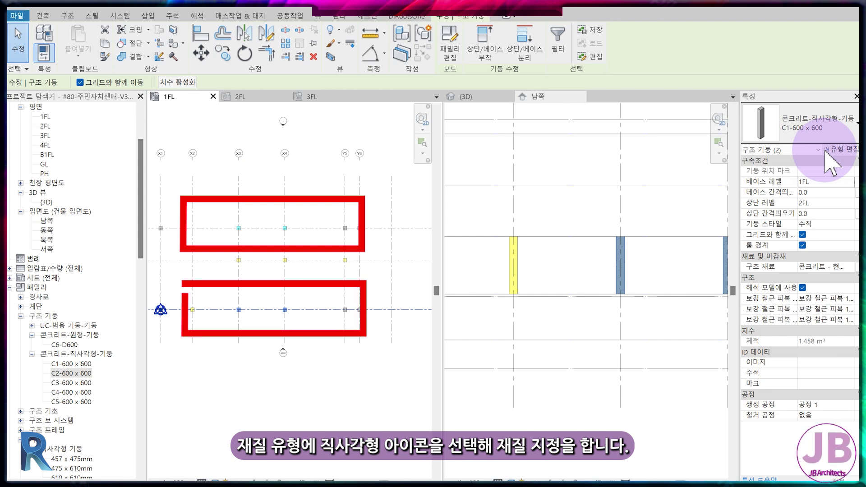
click(812, 124)
click(817, 267)
key(Escape)
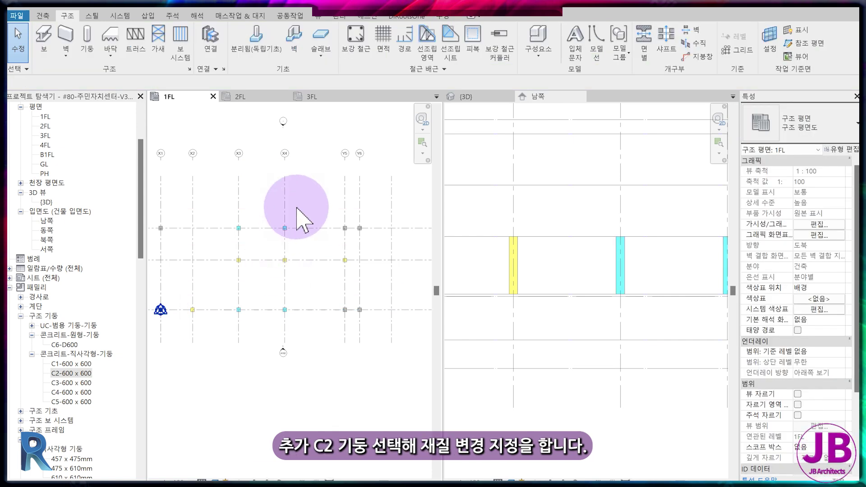
Set both Y5 columns to type C3-600 x 600 with the green C3 structural material
drag(311, 222, 355, 264)
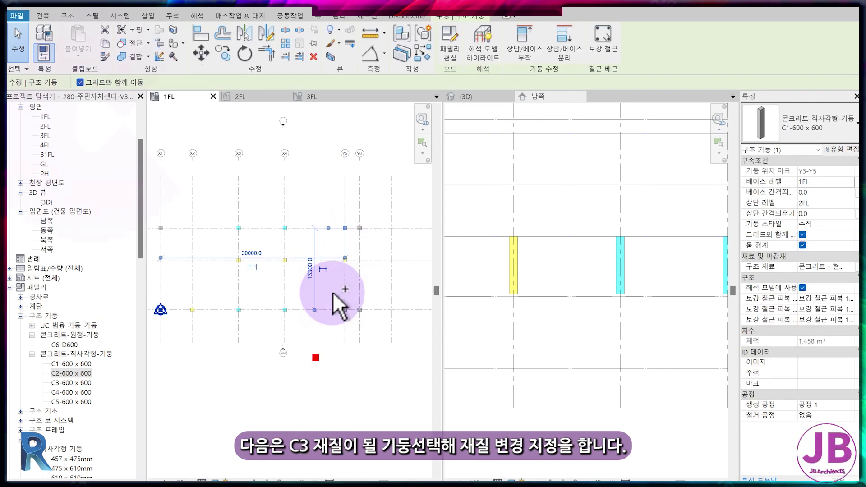
drag(333, 292, 356, 329)
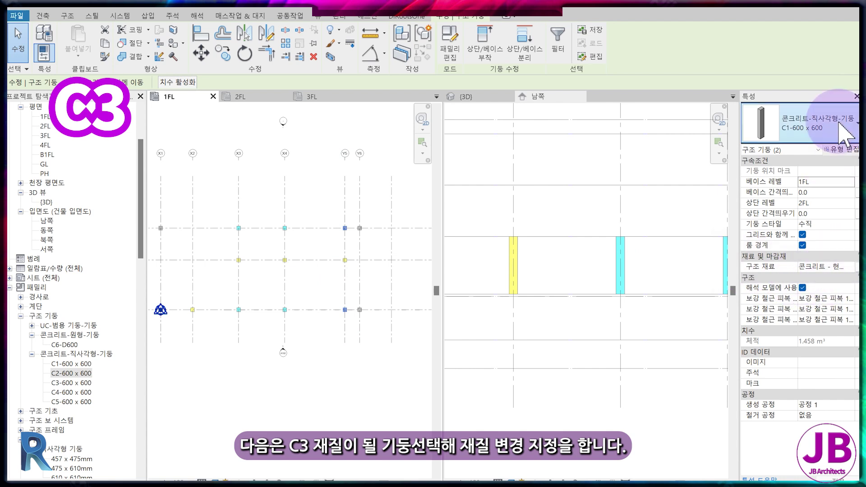
click(812, 127)
click(807, 281)
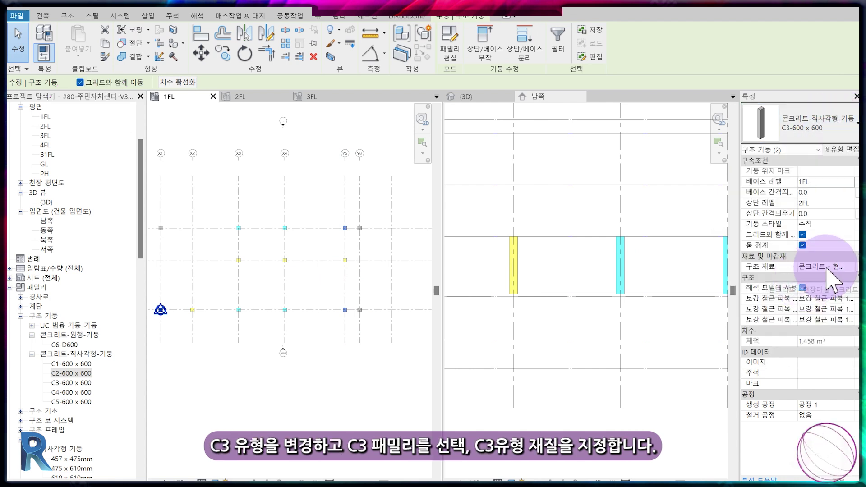
click(850, 267)
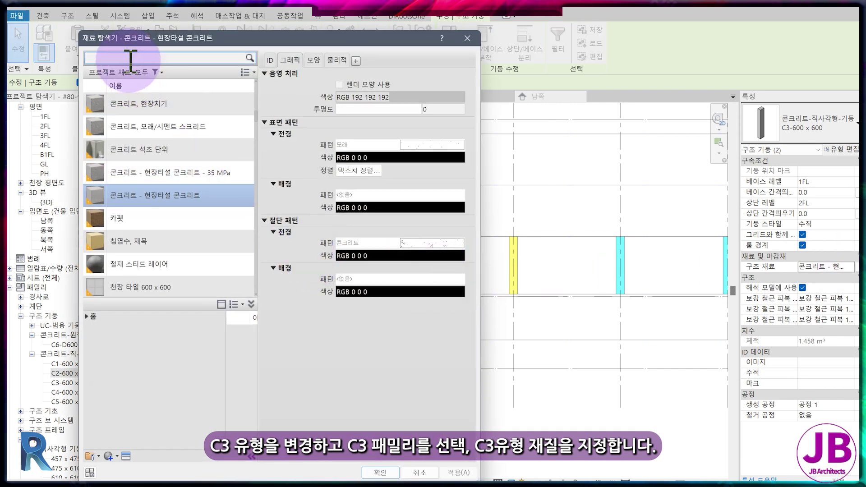
text(C)
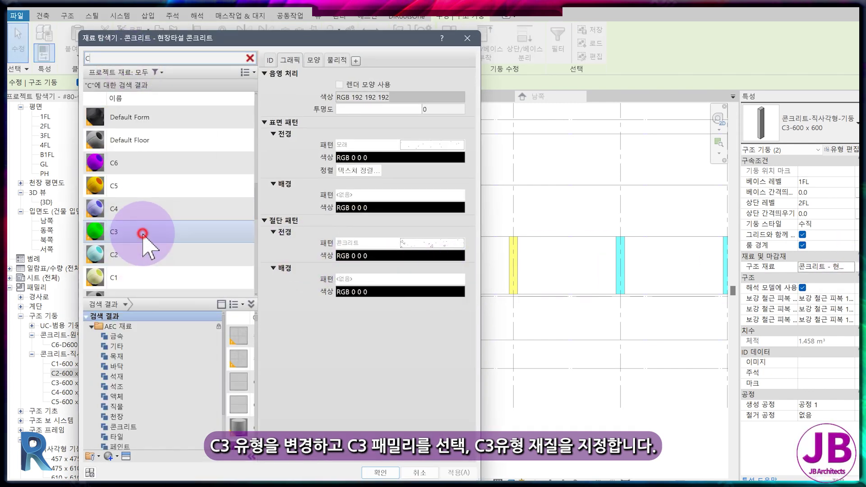
click(140, 216)
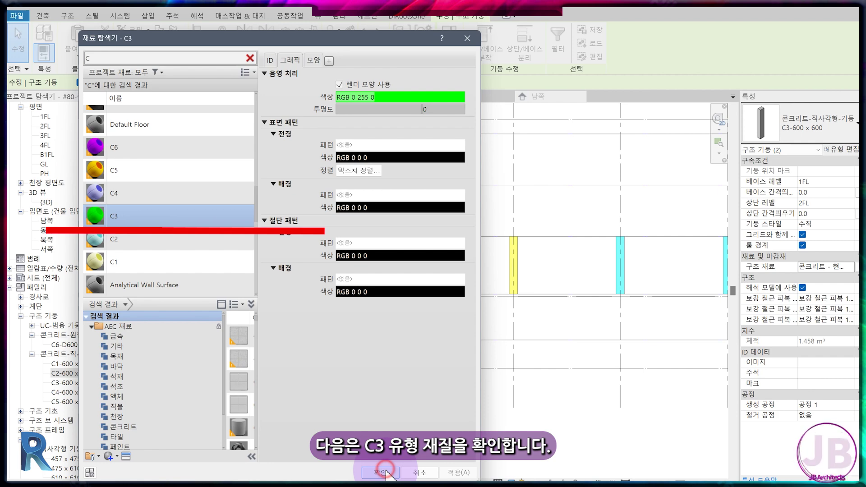
click(381, 473)
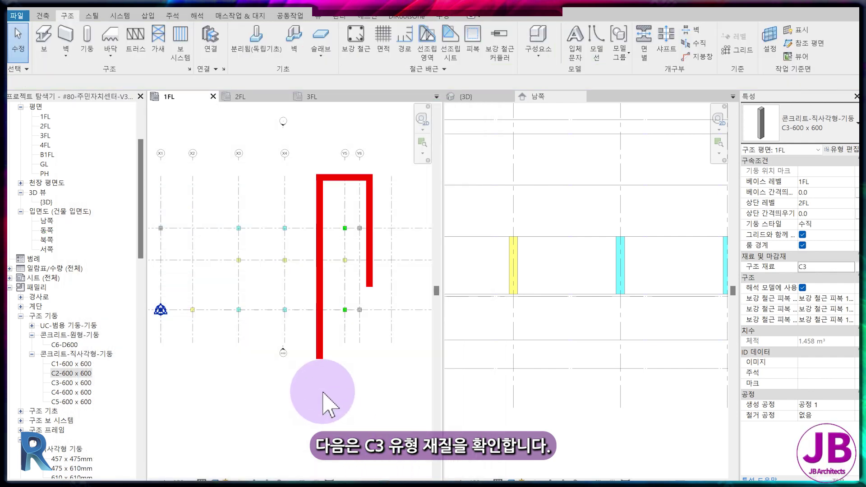
click(330, 404)
scroll(240, 277, up, 3)
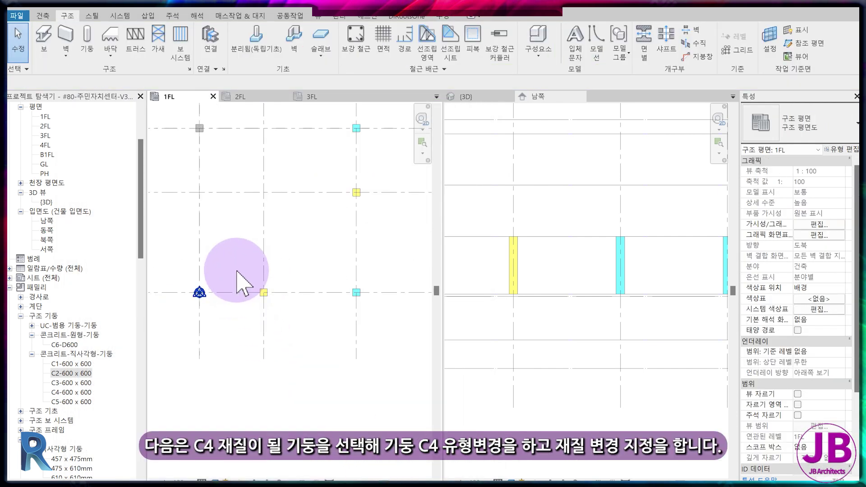
Change the lower-row X2 column to type C4-600 x 600 with C4 structural material
drag(236, 265, 270, 311)
middle_drag(270, 311, 308, 342)
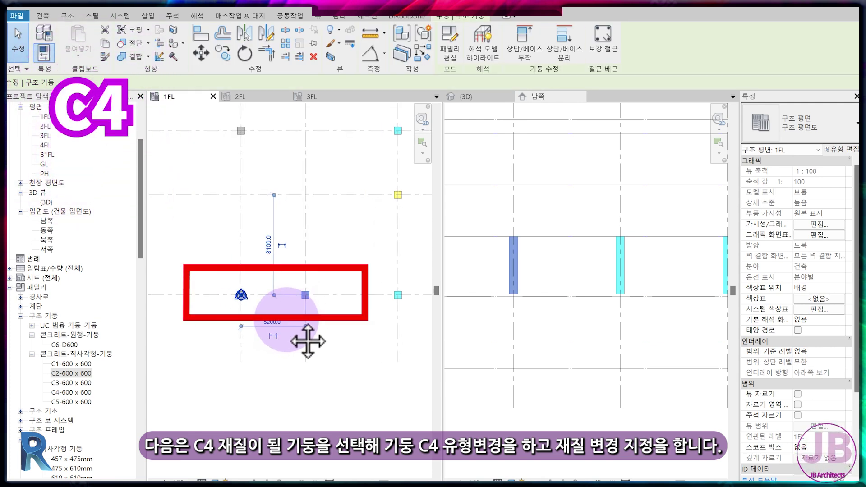
click(242, 296)
scroll(242, 306, up, 3)
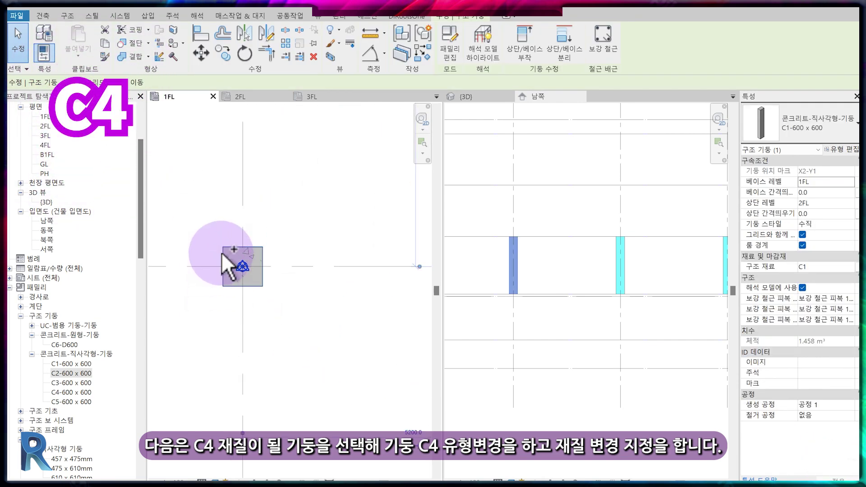
click(839, 129)
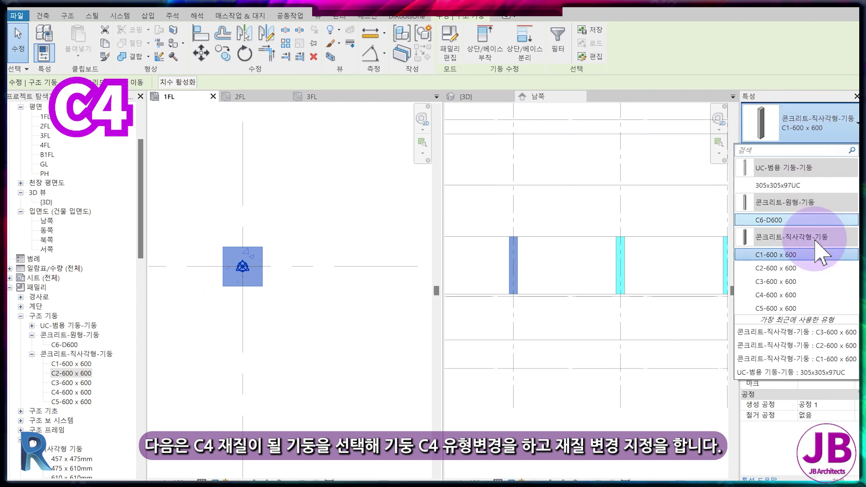
click(814, 296)
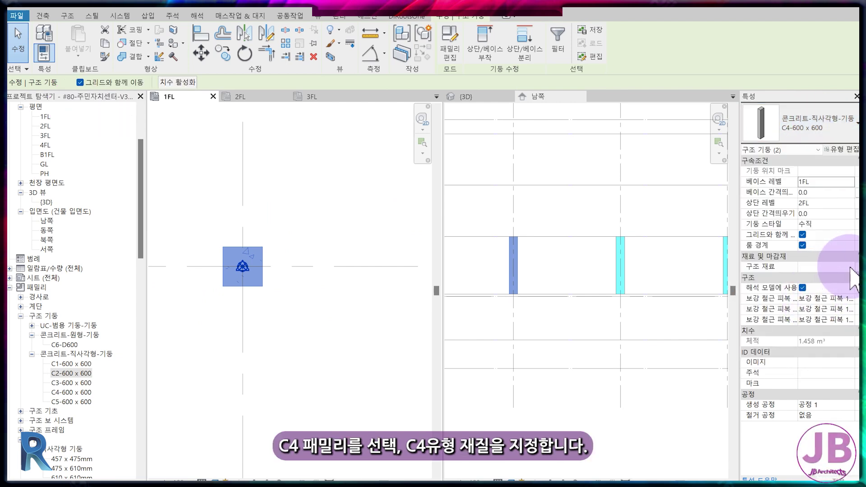
click(853, 267)
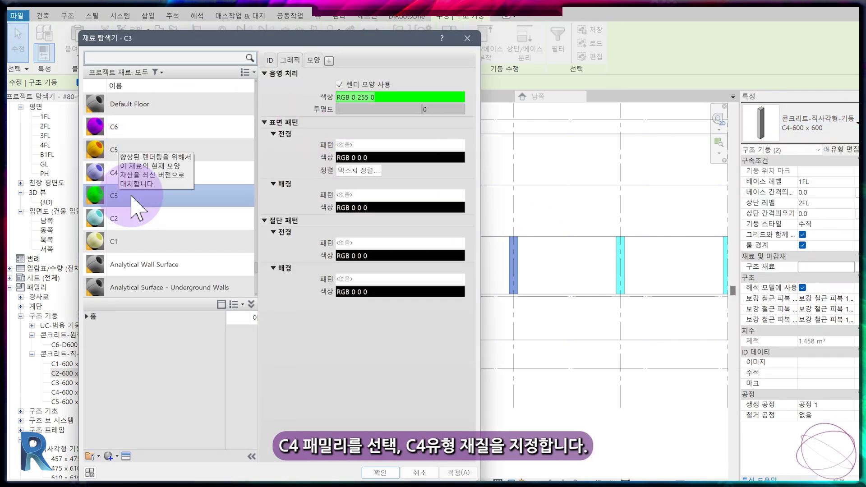
click(128, 176)
click(397, 473)
click(328, 374)
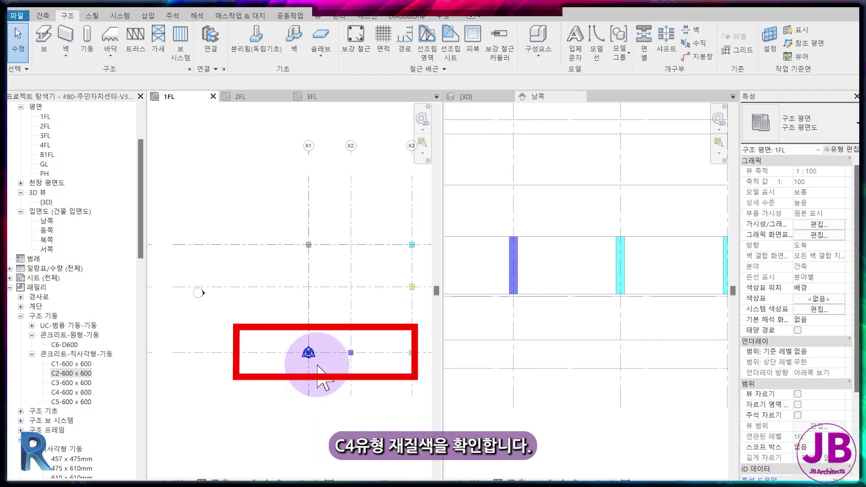
scroll(347, 397, down, 2)
middle_drag(348, 396, 274, 326)
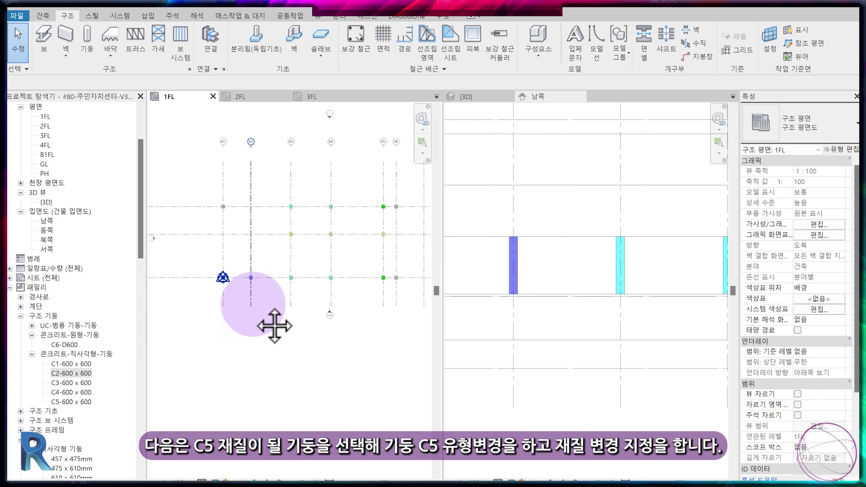
Make the X1-Y3 column type C5-600 x 600 with the orange C5 structural material
drag(201, 184, 242, 236)
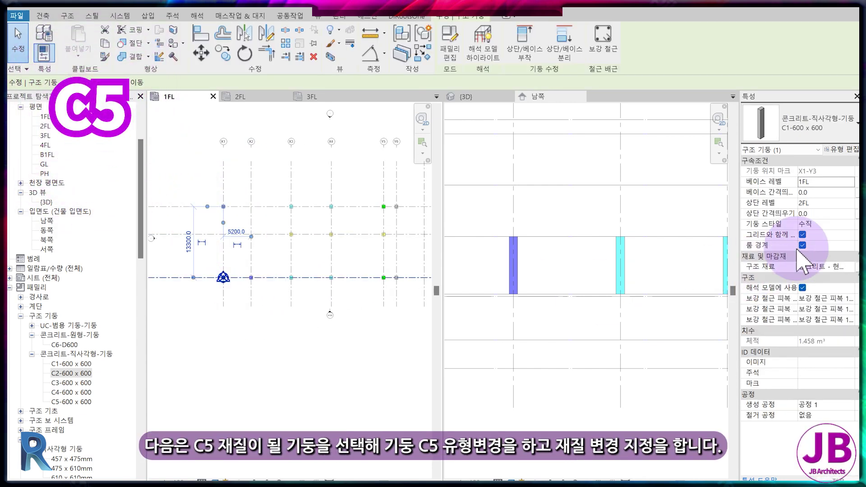
click(838, 128)
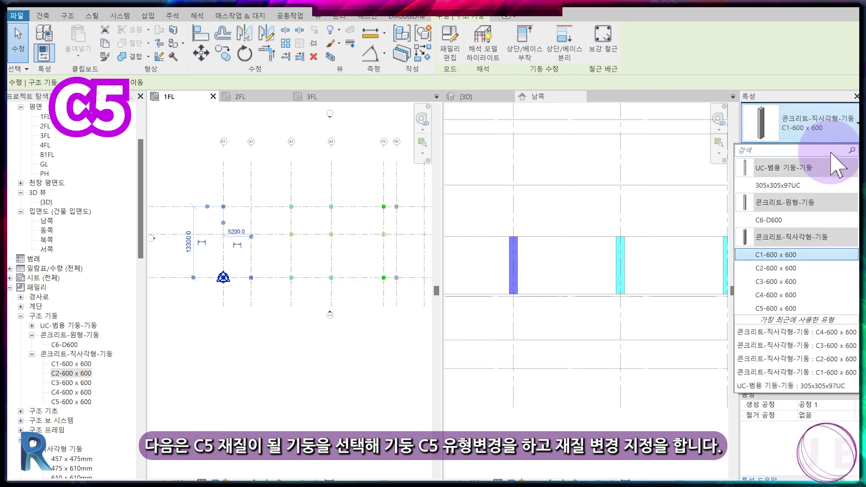
click(818, 309)
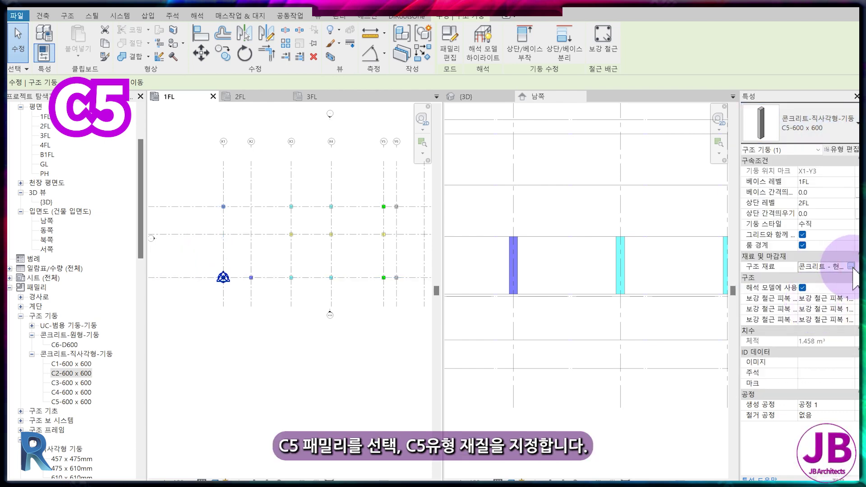
click(851, 266)
scroll(178, 232, up, 5)
click(120, 119)
click(375, 462)
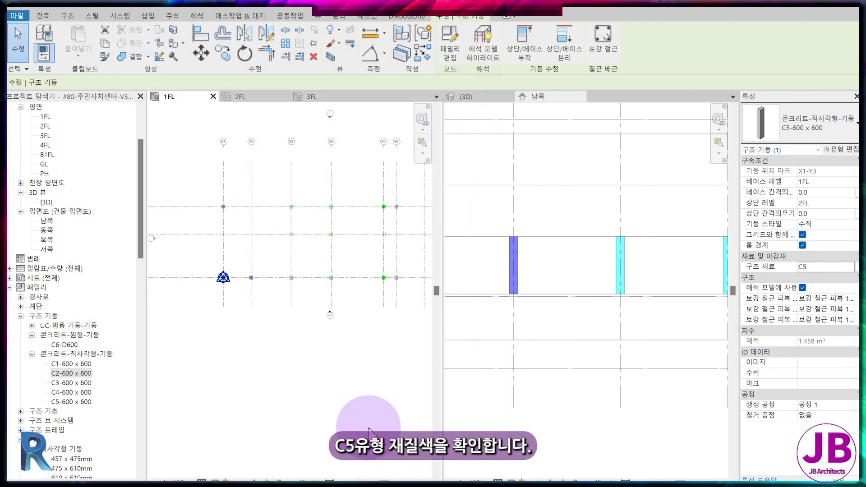
click(310, 348)
scroll(311, 352, down, 1)
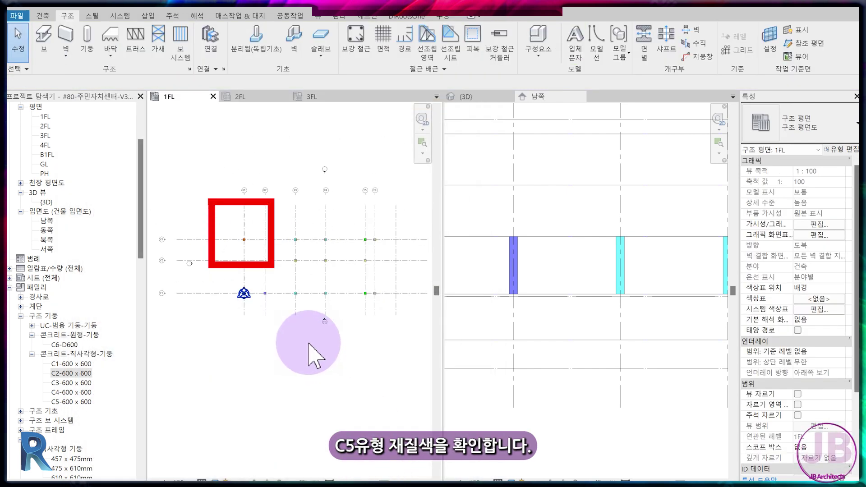
scroll(375, 246, up, 5)
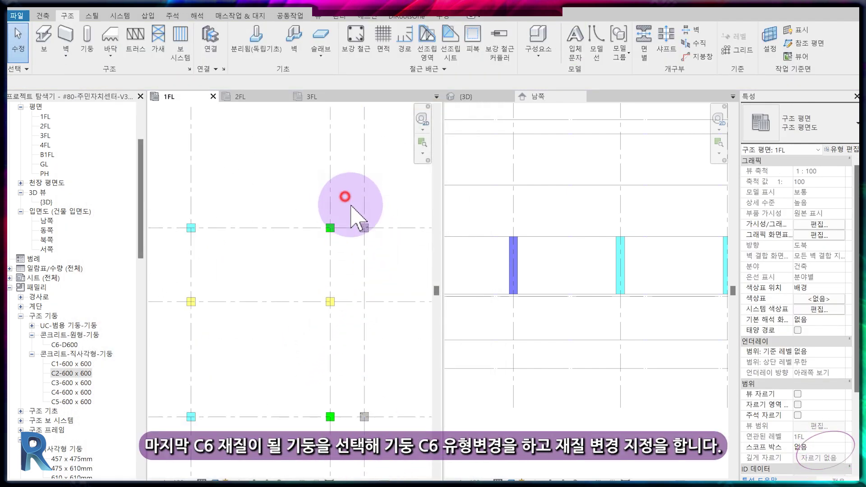
Switch both Y6 columns to the round 콘크리트-원형-기둥 C6-D600 type with purple C6 material
drag(344, 196, 382, 250)
ctrl+drag(354, 403, 386, 458)
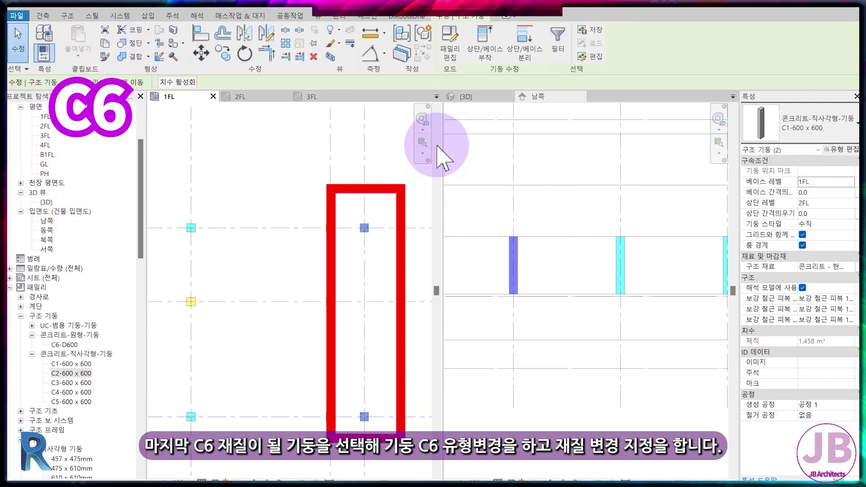
click(848, 122)
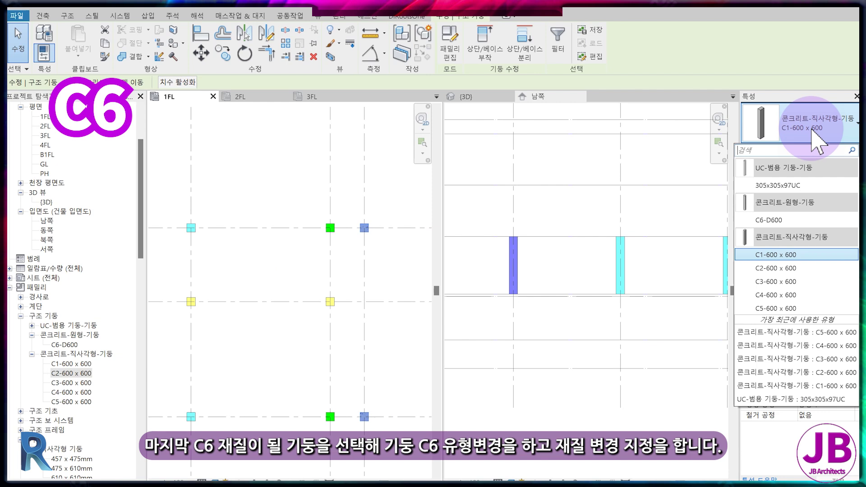
click(830, 221)
click(851, 267)
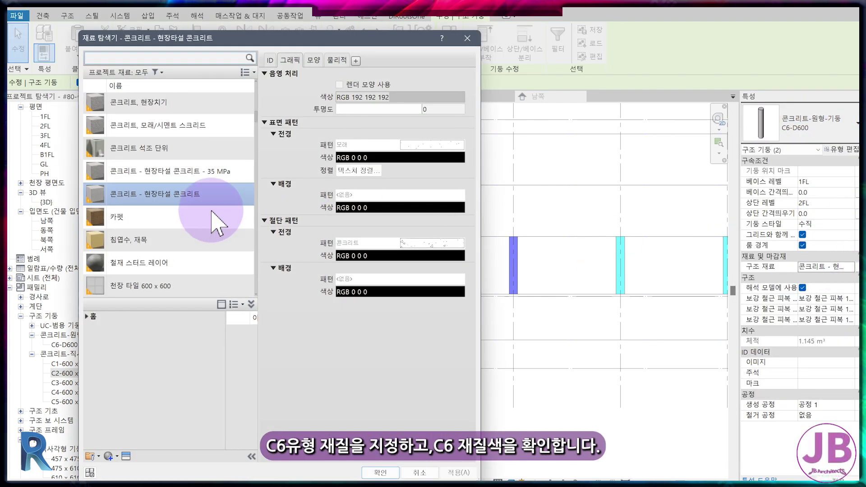
text(C)
click(381, 473)
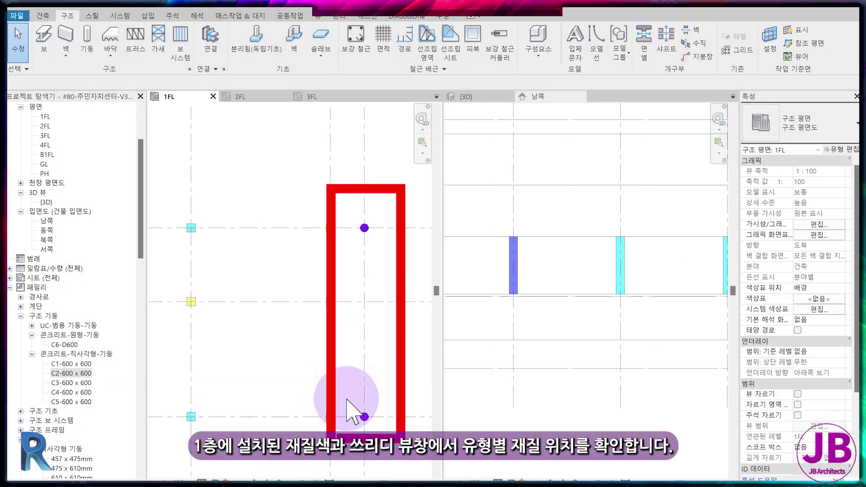
Show the 3D view in the right pane, framed on the colour-coded columns
scroll(358, 361, up, 3)
scroll(354, 316, down, 5)
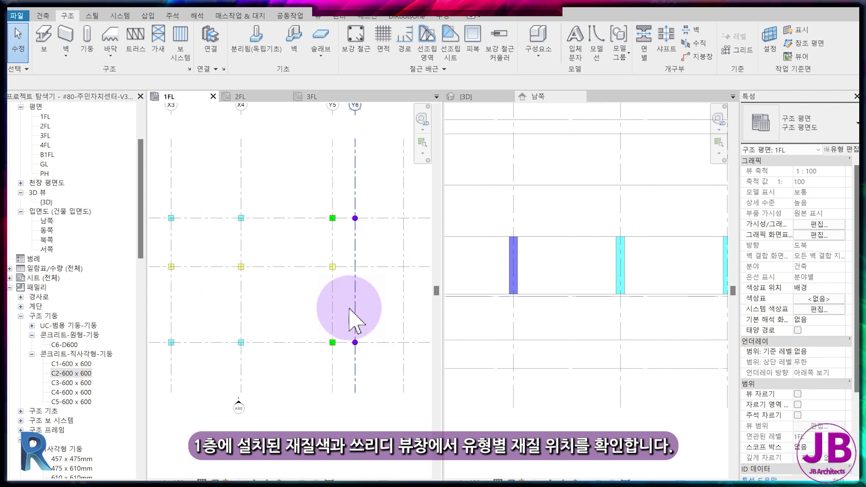
click(464, 97)
scroll(548, 367, down, 3)
middle_drag(606, 424, 555, 402)
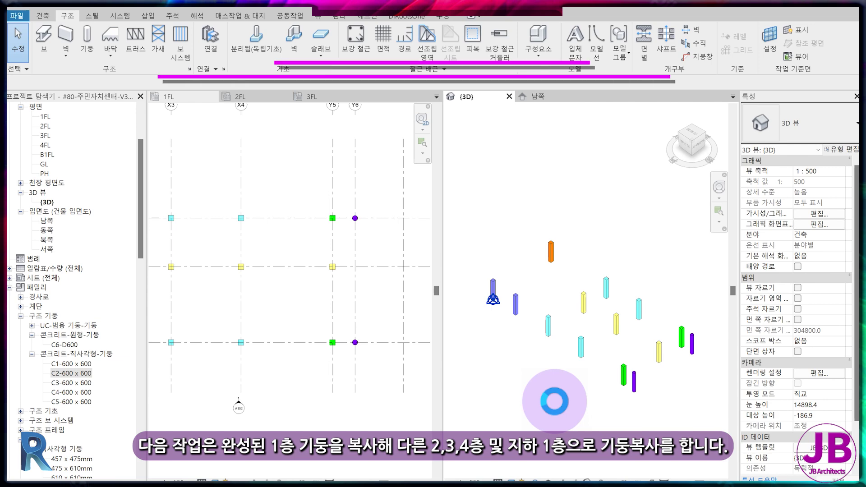
Switch to the 1FL structural plan zoomed out to the whole column grid
click(373, 232)
scroll(373, 232, down, 3)
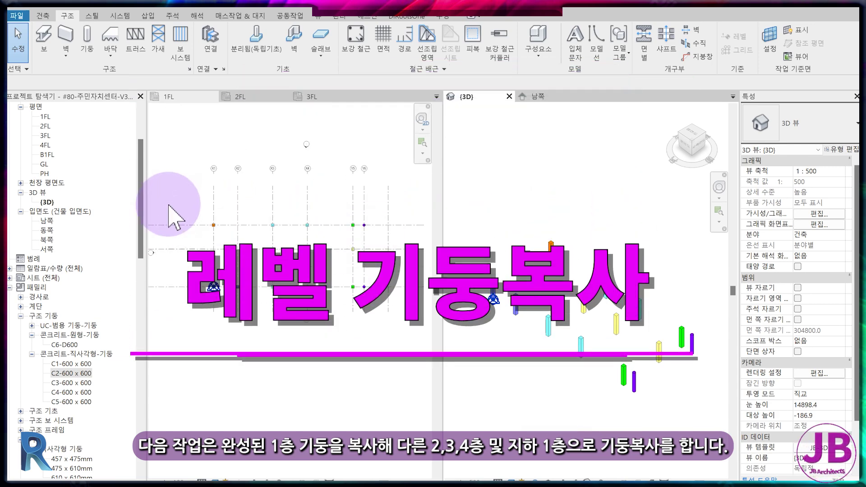
drag(193, 203, 374, 295)
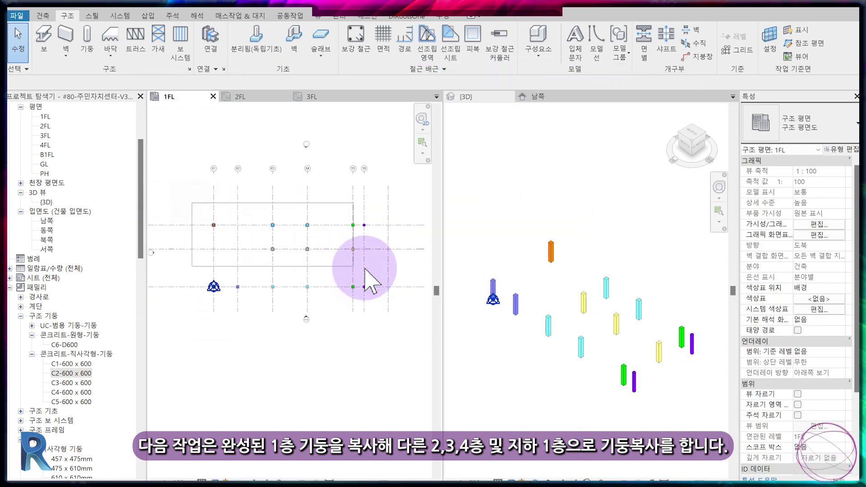
Select all fourteen 1FL columns and copy them to the clipboard
scroll(338, 310, up, 2)
drag(178, 249, 379, 298)
scroll(218, 294, up, 5)
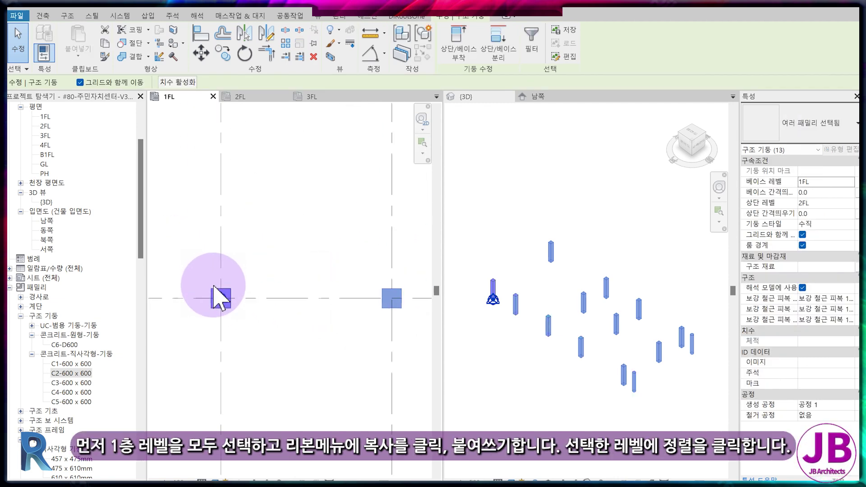
ctrl+click(218, 291)
scroll(219, 291, down, 3)
scroll(221, 292, down, 2)
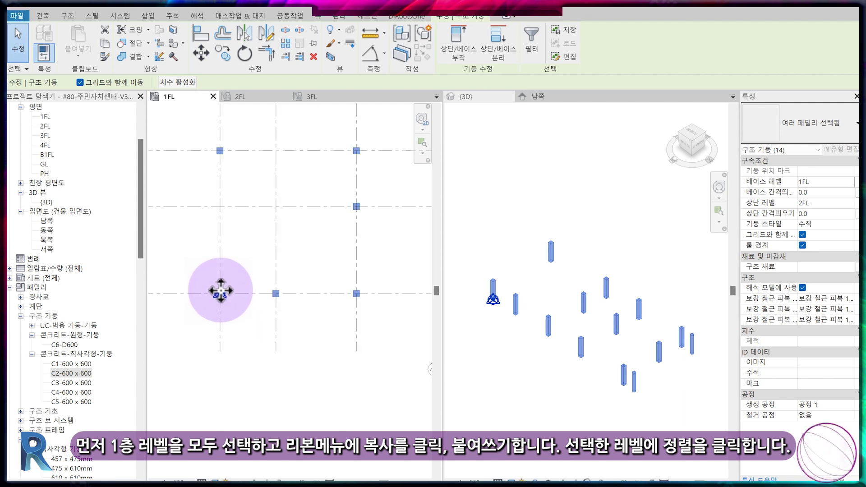
middle_drag(334, 337, 284, 374)
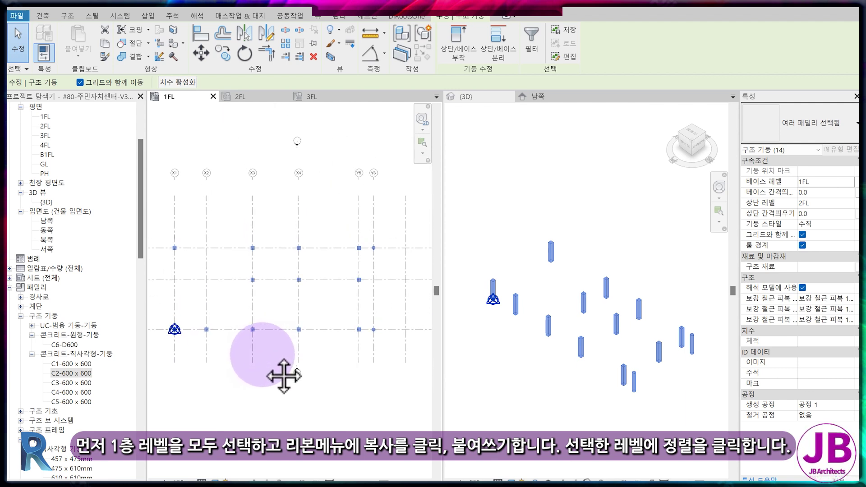
click(105, 43)
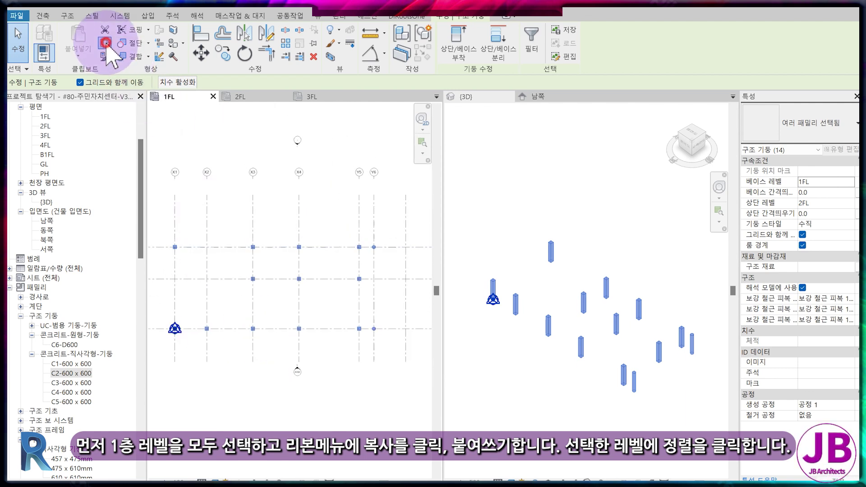
Paste the columns aligned onto level 2FL
click(95, 55)
click(92, 104)
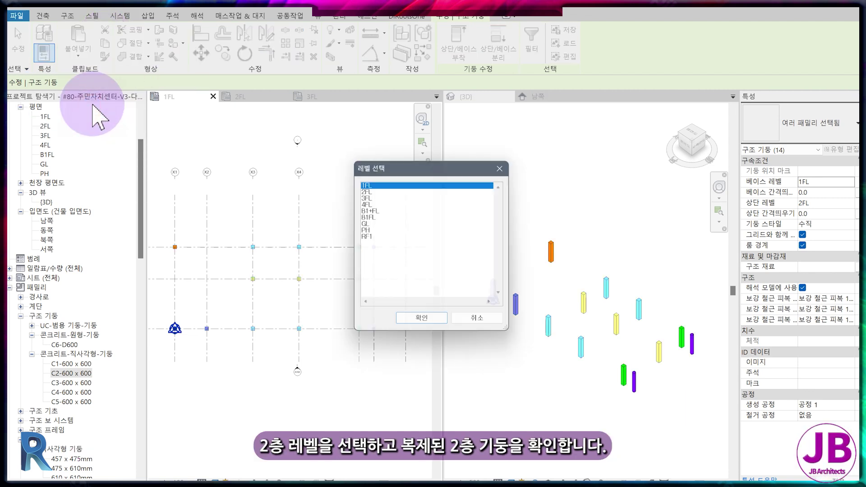
click(378, 190)
click(425, 317)
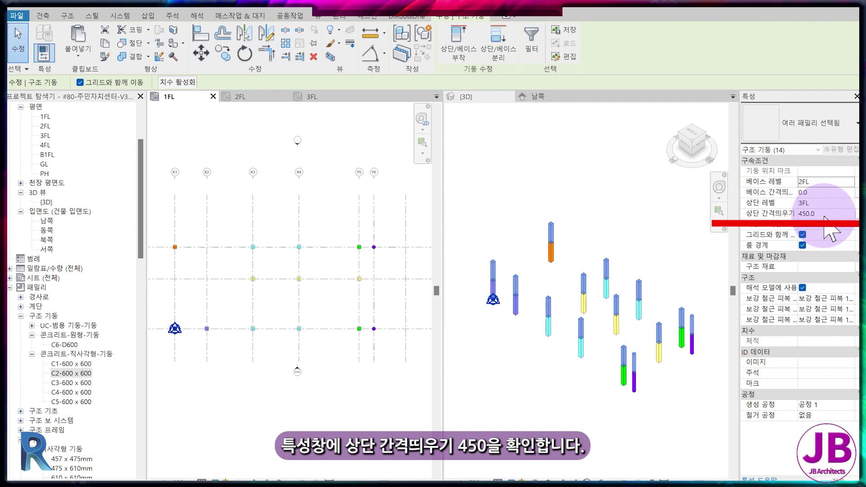
Paste the columns aligned onto level 3FL as well
click(78, 53)
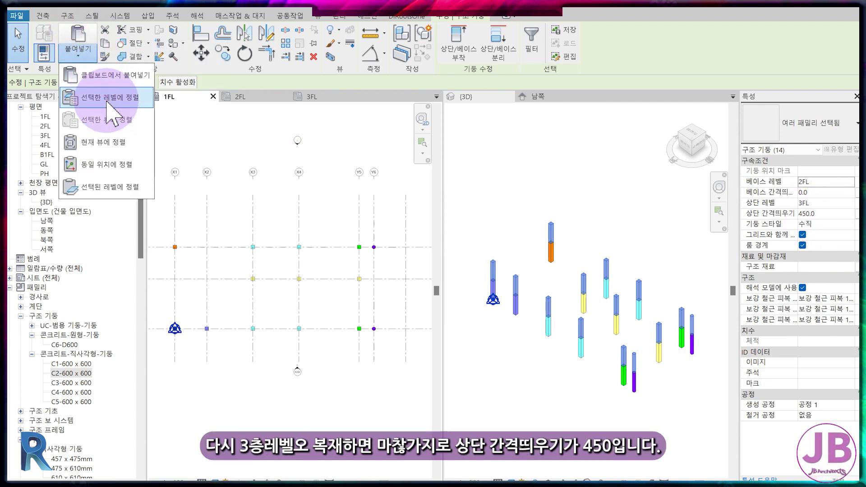
click(113, 90)
click(365, 196)
click(423, 322)
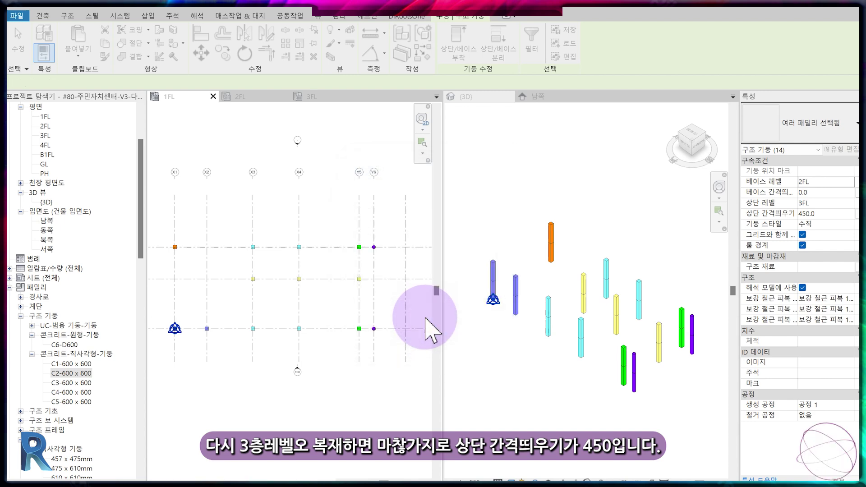
scroll(596, 294, up, 2)
scroll(590, 290, up, 3)
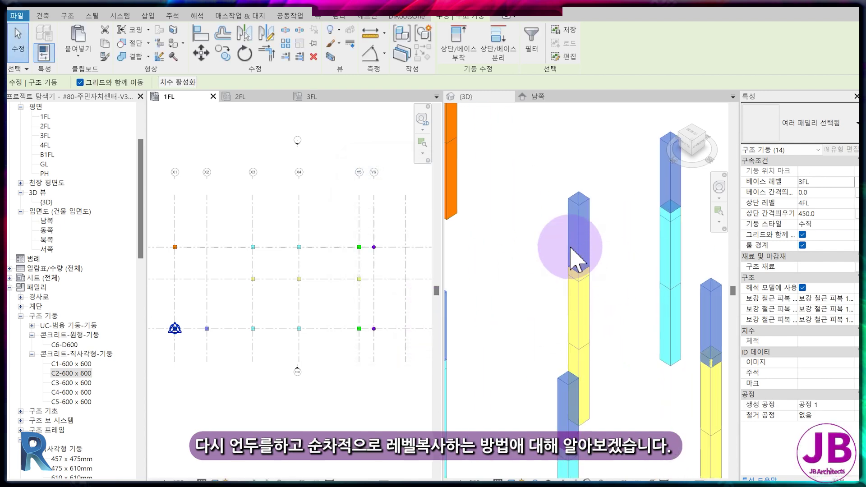
Undo the pasted upper-level column copies with Ctrl+Z
key(ctrl+z)
scroll(575, 251, down, 1)
scroll(575, 251, down, 1)
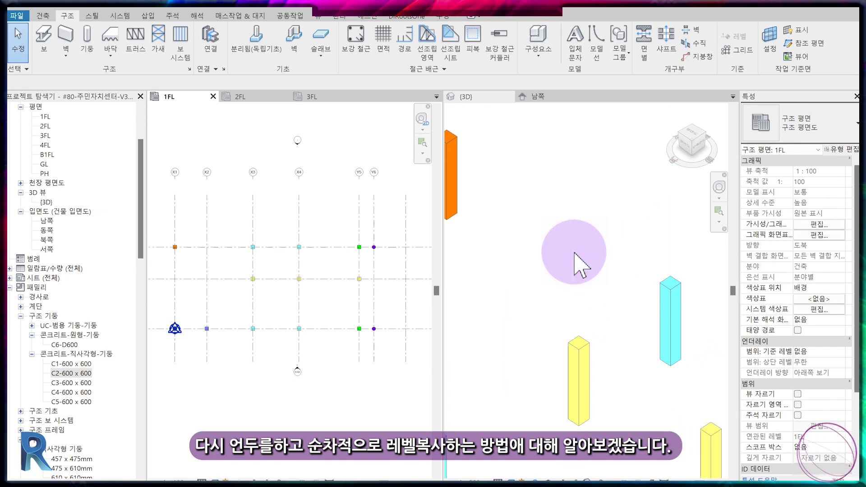
scroll(574, 252, down, 2)
scroll(574, 252, down, 2)
scroll(574, 252, down, 2)
scroll(572, 251, down, 1)
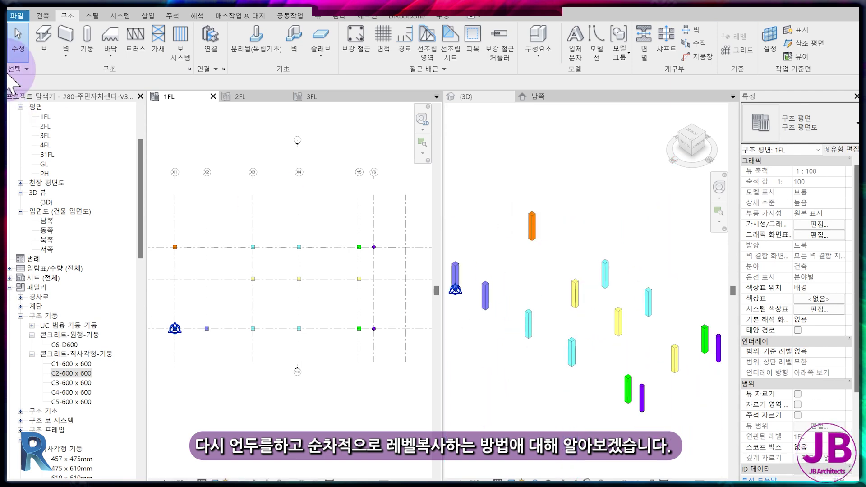
scroll(86, 56, up, 1)
Reselect all the 1FL columns and copy them to the clipboard
middle_drag(196, 238, 207, 236)
drag(207, 236, 379, 387)
click(181, 219)
mouse_move(176, 206)
mouse_down()
mouse_move(412, 304)
mouse_move(396, 309)
mouse_move(406, 336)
mouse_up()
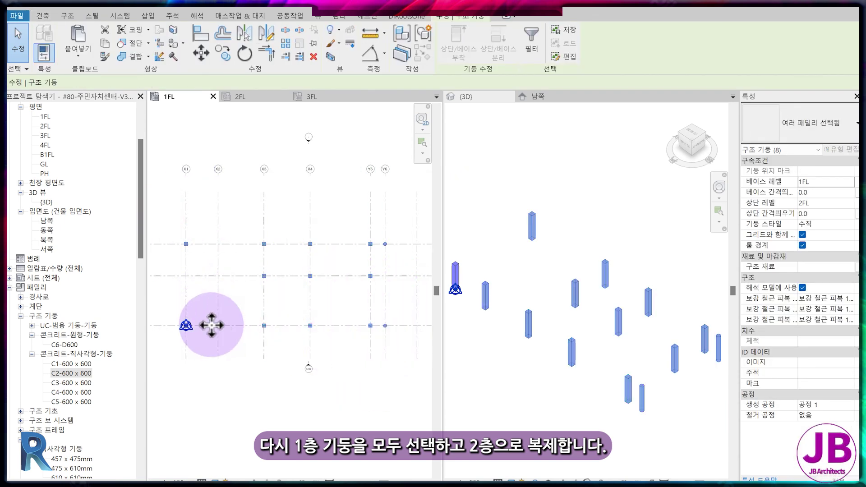
scroll(221, 307, up, 5)
scroll(227, 283, down, 2)
scroll(227, 283, down, 1)
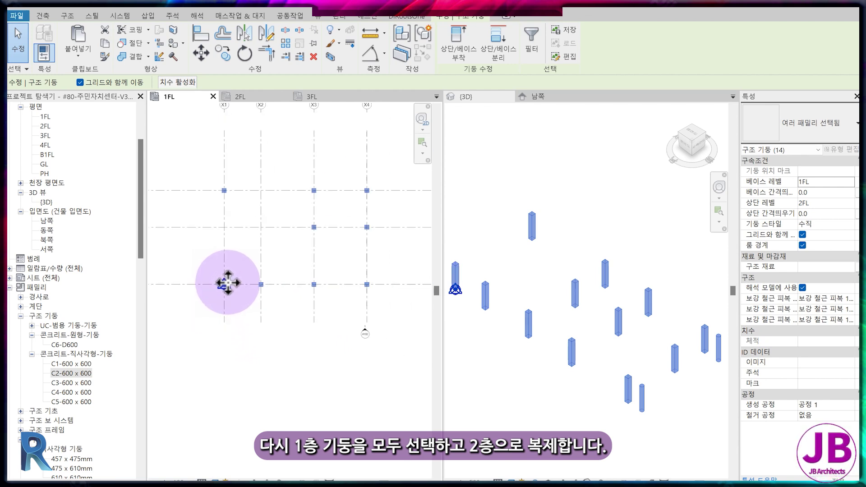
scroll(228, 283, down, 2)
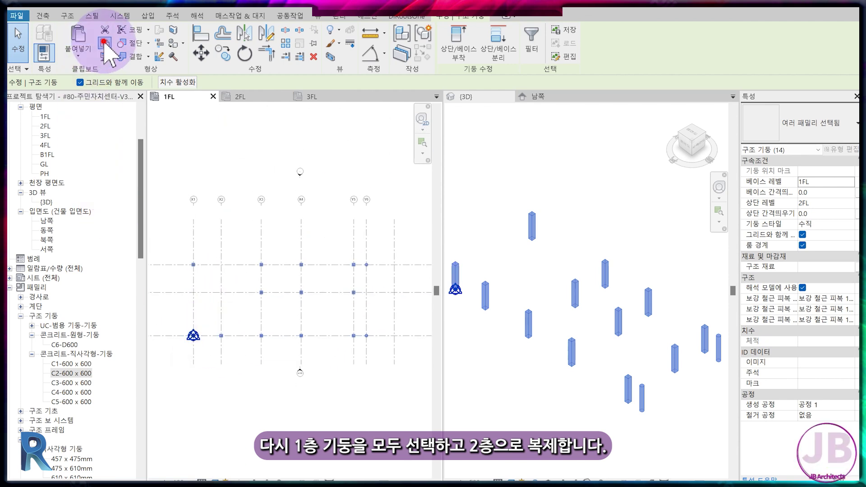
click(104, 42)
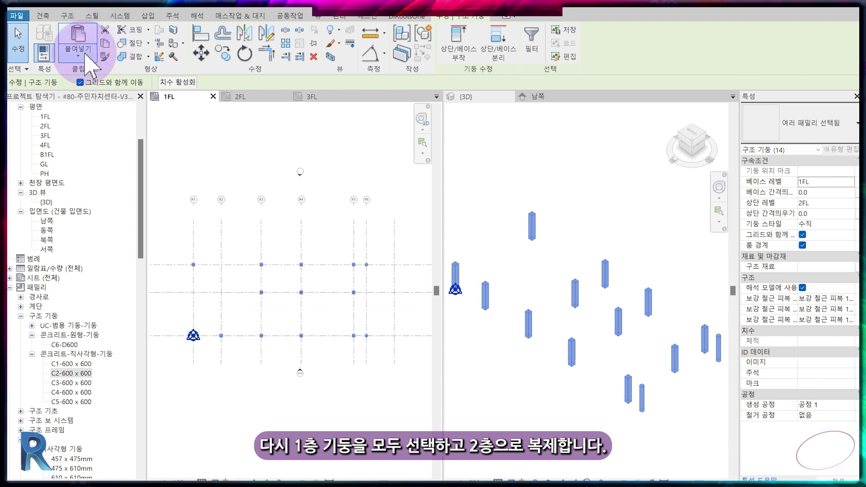
Paste the columns aligned onto level 2FL only
click(78, 52)
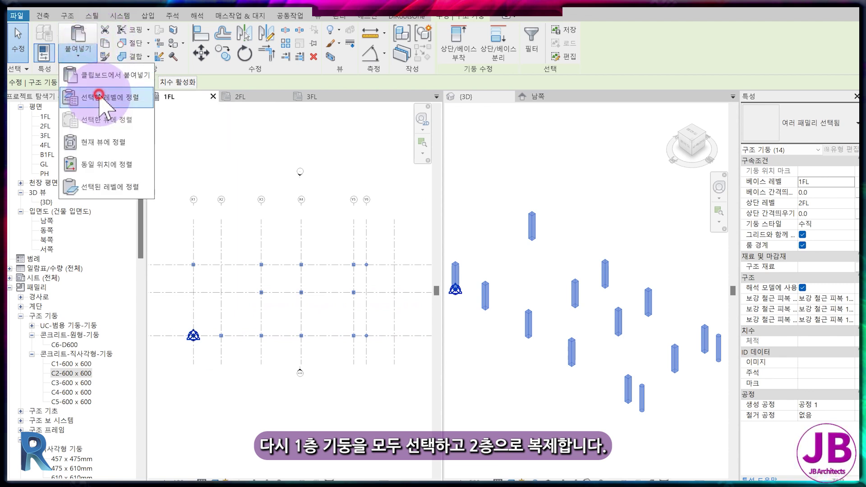
click(100, 97)
click(377, 192)
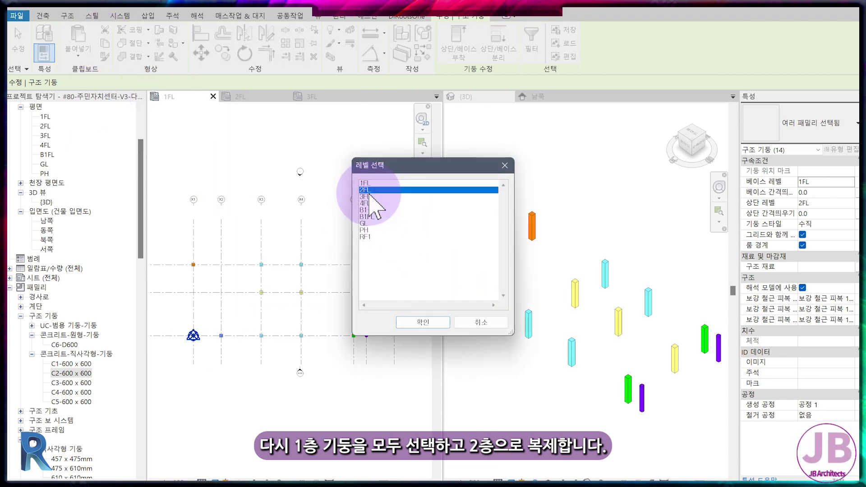
double_click(370, 198)
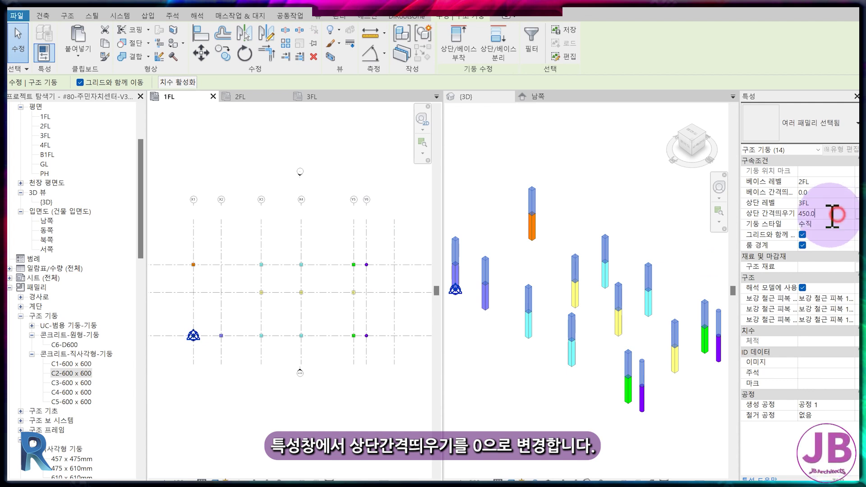
Set the pasted 2FL columns' top offset from 450 to 0, checking South elevation, then open 2FL
drag(839, 215, 762, 209)
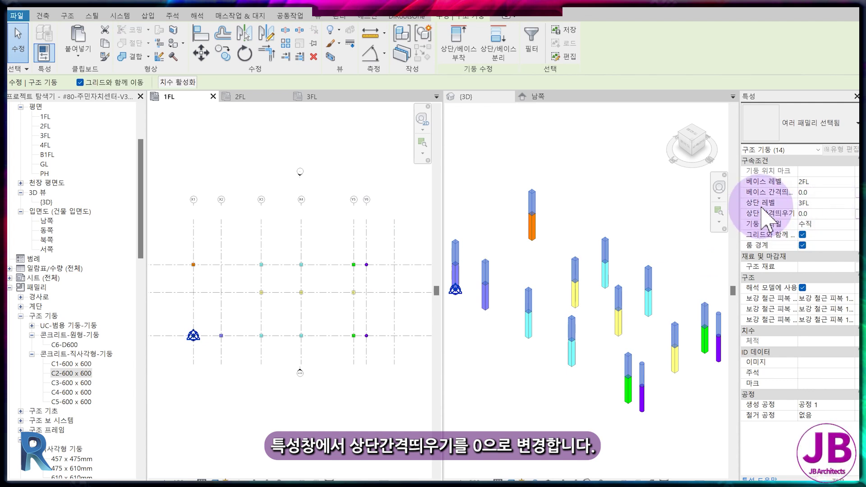
click(555, 97)
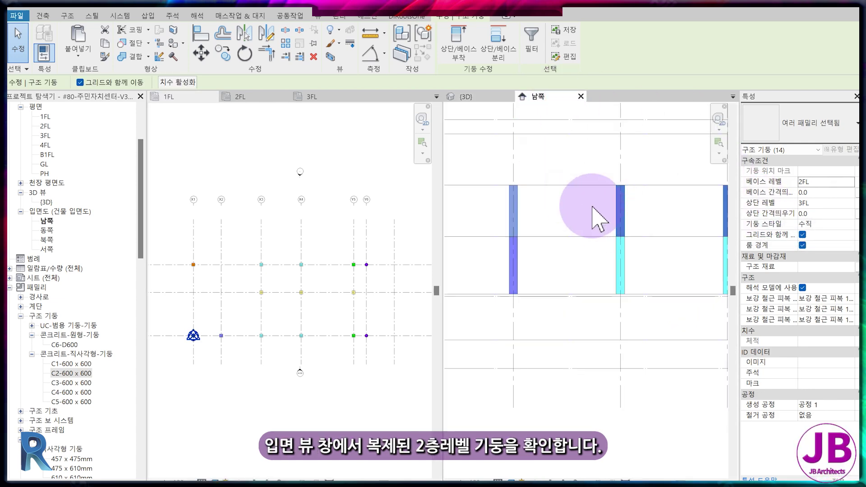
click(486, 107)
click(550, 291)
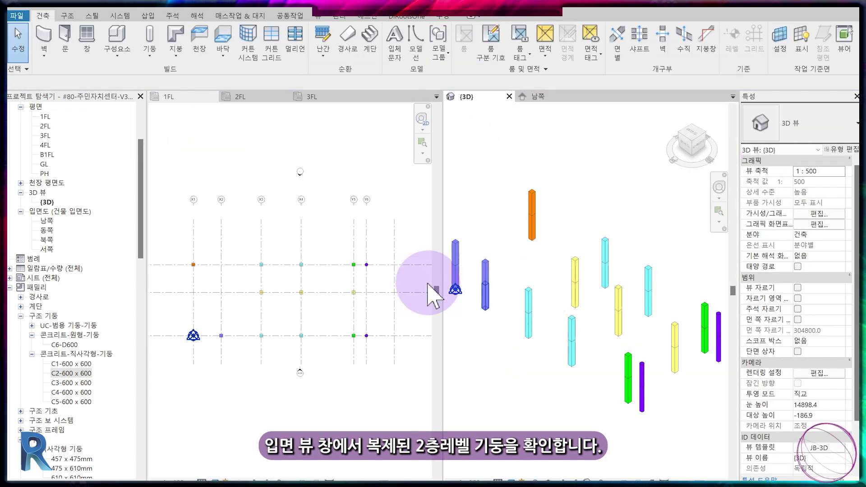
click(241, 96)
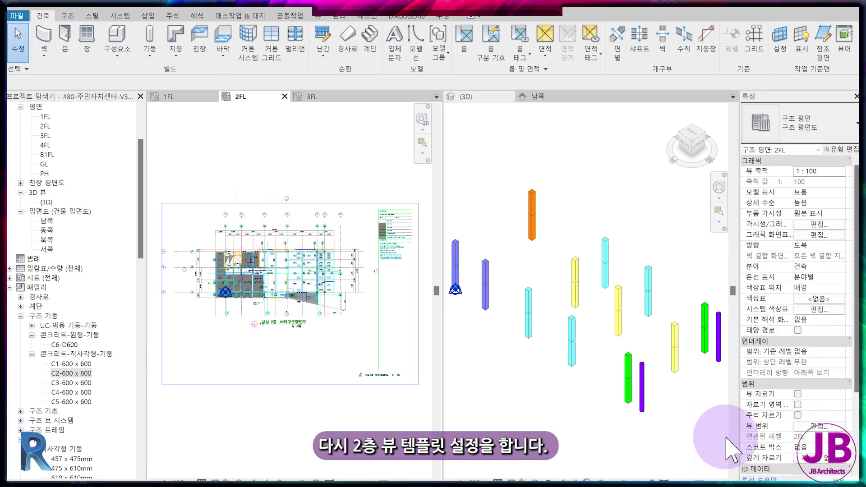
Assign the JB-평면도 template to 2FL with all 1F–RF imported DWG categories unchecked
click(819, 374)
click(471, 203)
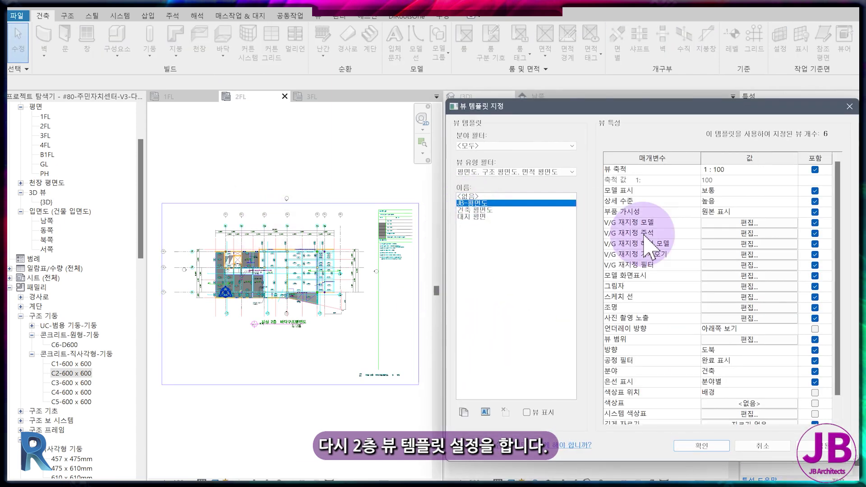
click(731, 254)
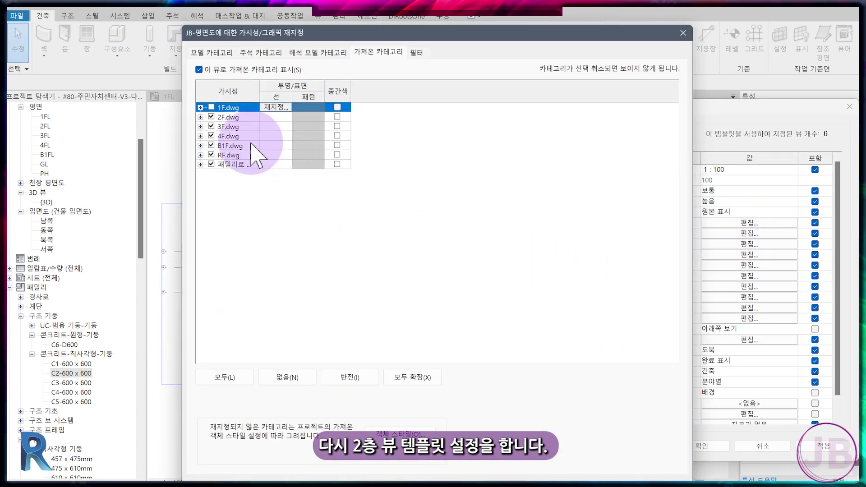
click(211, 107)
click(211, 126)
click(211, 145)
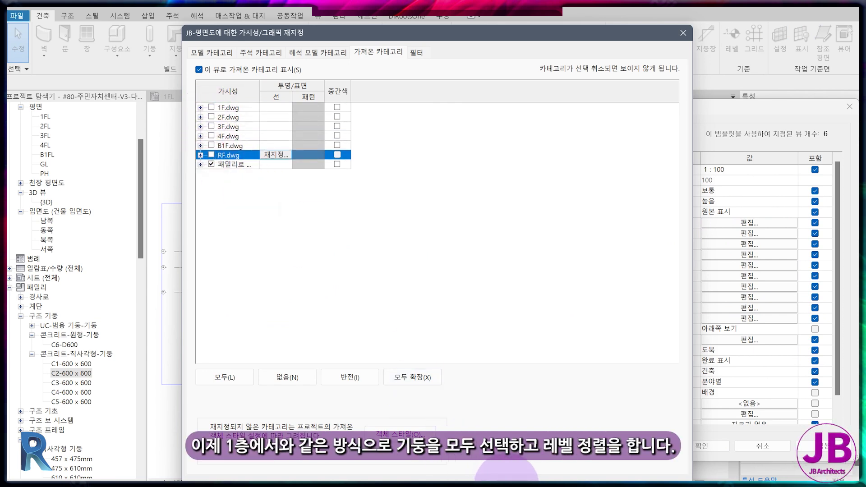
click(703, 446)
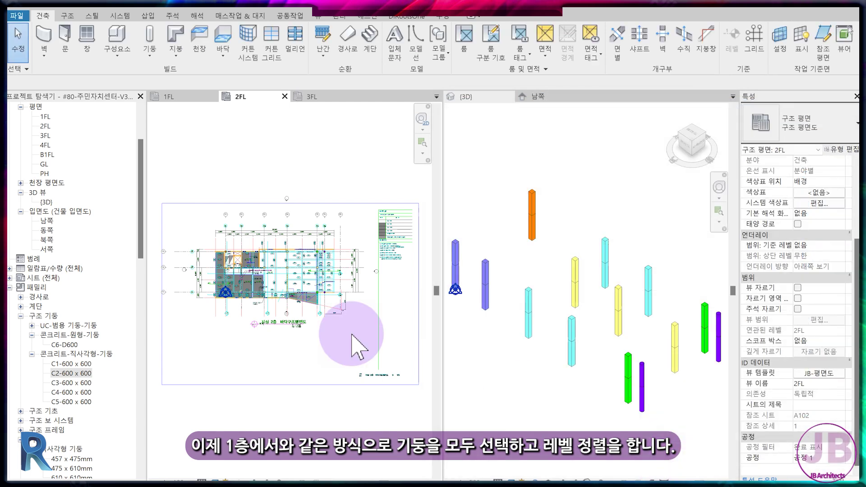
Select all the columns in the 2FL plan
mouse_move(189, 227)
mouse_down()
mouse_move(386, 294)
mouse_move(355, 300)
mouse_up()
scroll(275, 311, up, 2)
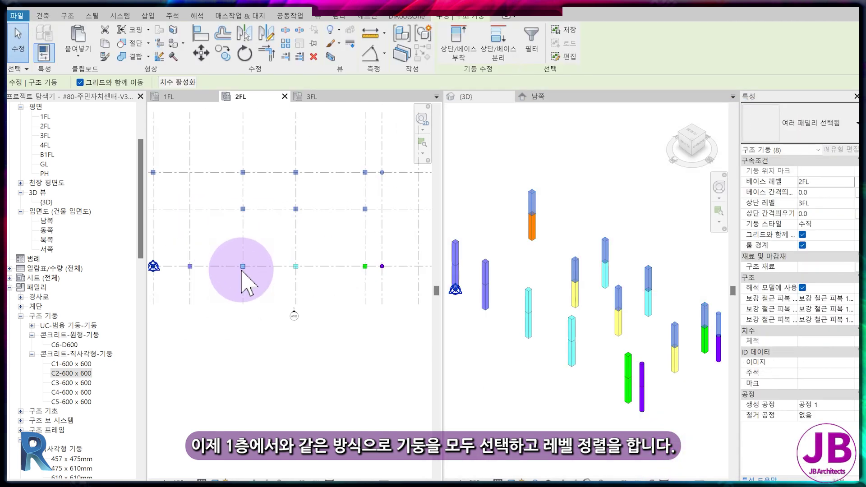
ctrl+drag(185, 253, 379, 287)
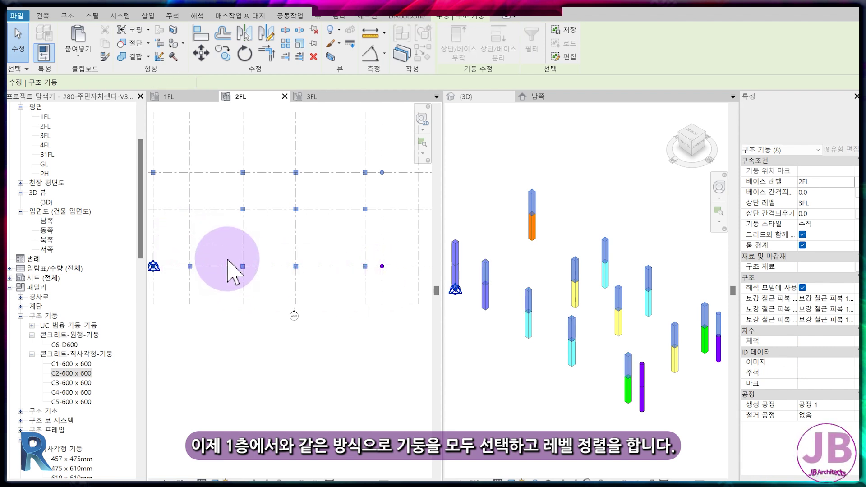
middle_drag(228, 266, 363, 287)
ctrl+click(357, 274)
scroll(311, 253, down, 3)
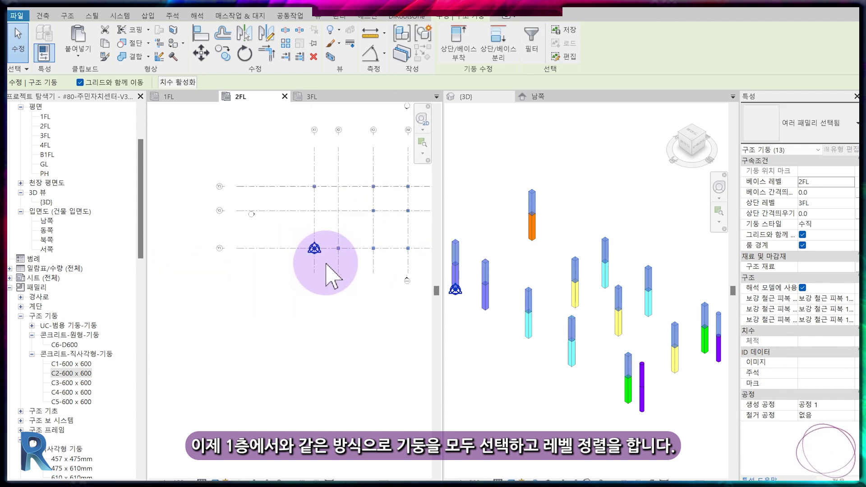
Paste the columns aligned onto 3FL and 4FL, then return to the 1FL plan
click(78, 53)
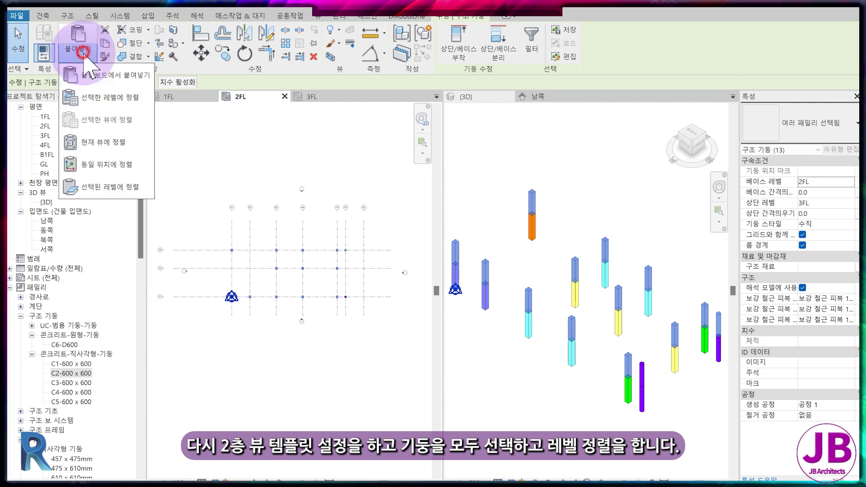
click(94, 100)
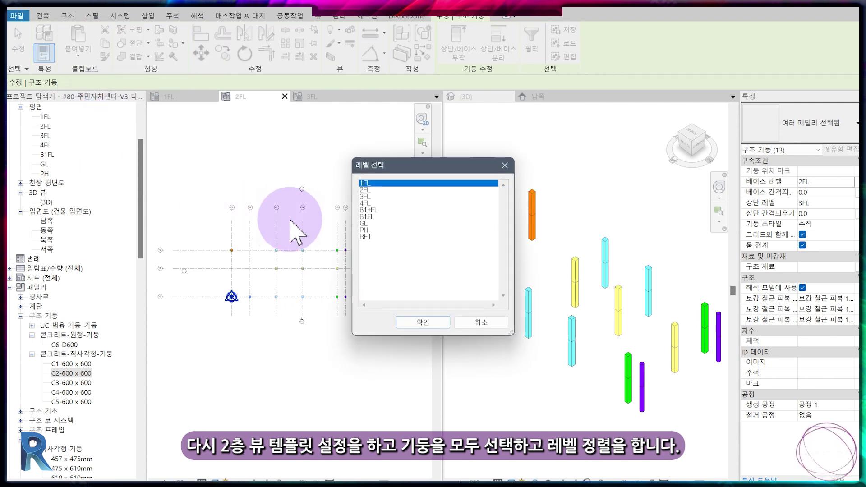
double_click(371, 199)
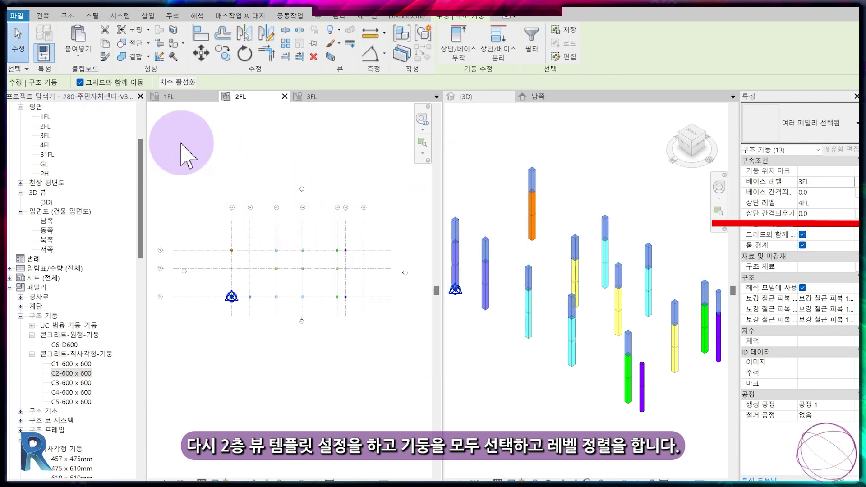
click(78, 53)
click(85, 100)
double_click(368, 203)
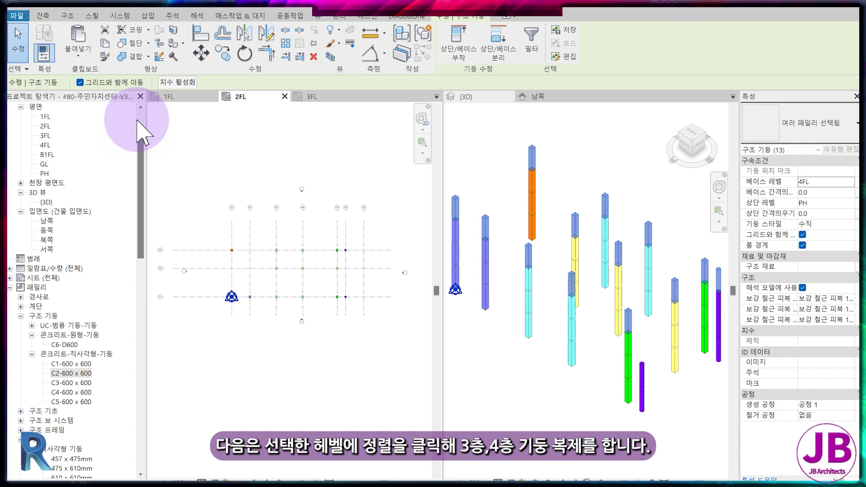
click(172, 97)
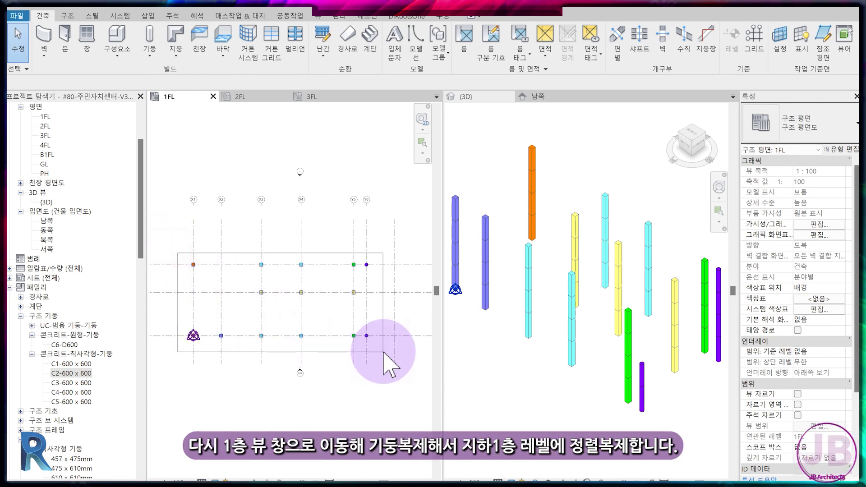
Filter the 1FL selection to the 14 structural columns and paste them aligned onto level B1FL
drag(179, 252, 386, 365)
click(448, 41)
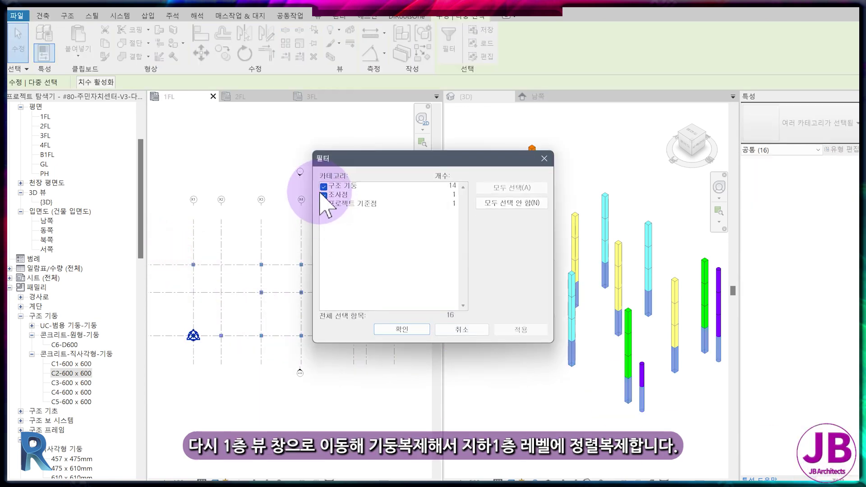
click(323, 195)
click(399, 330)
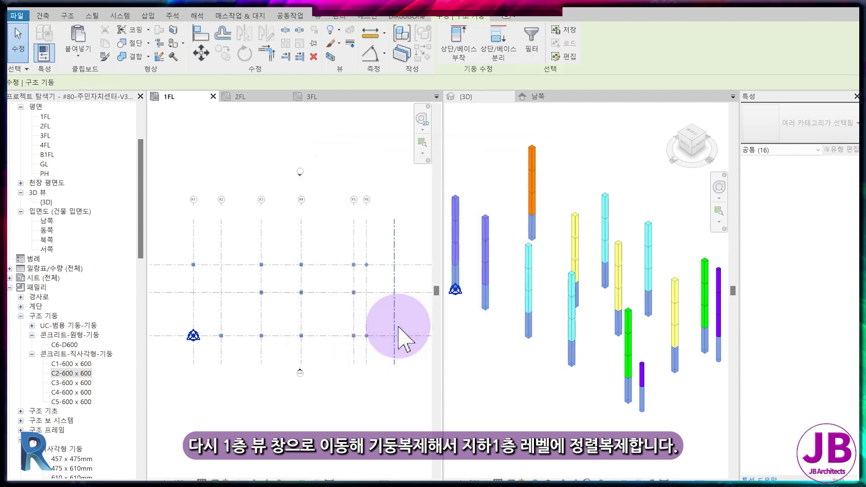
click(105, 43)
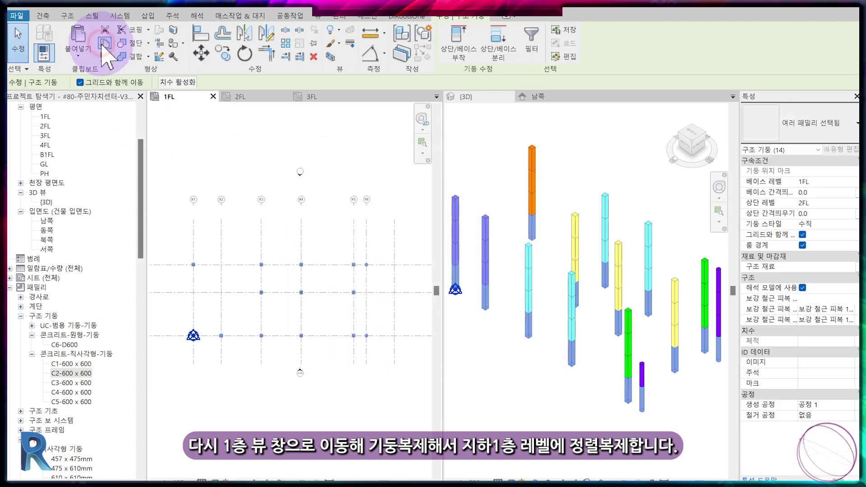
click(77, 55)
click(96, 105)
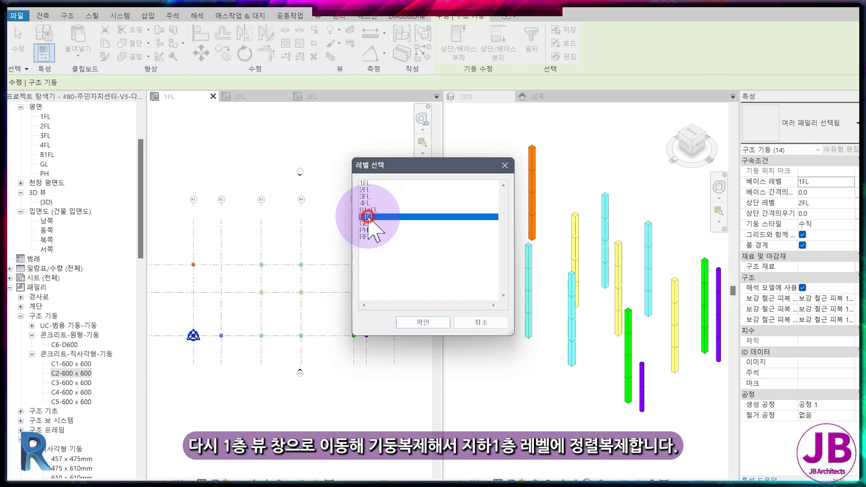
key(Return)
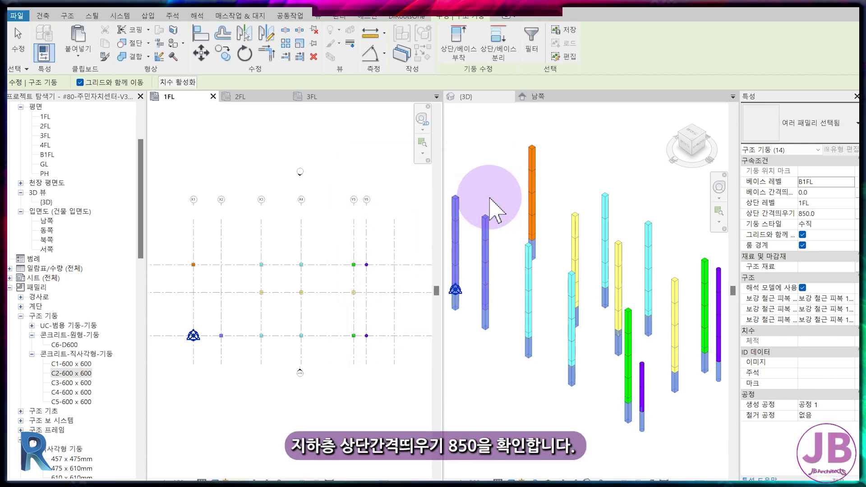
Check the copied B1FL columns in the South elevation and clear the selection
click(560, 97)
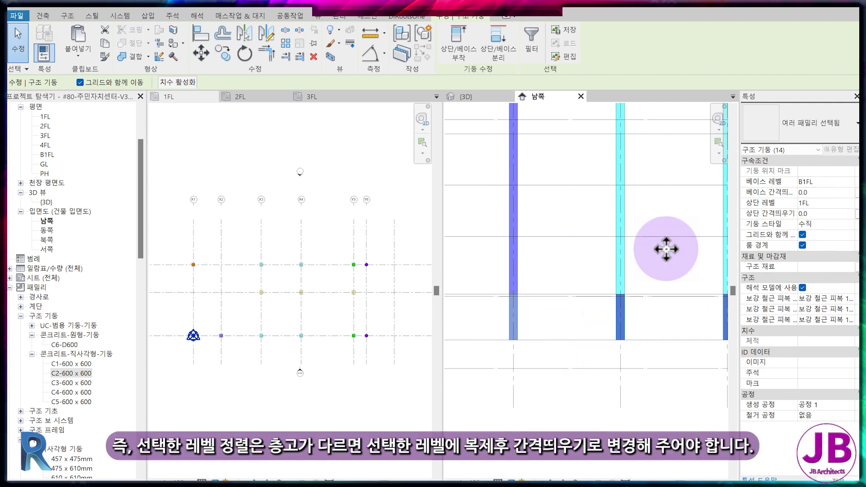
scroll(548, 354, down, 2)
scroll(478, 325, down, 2)
key(Escape)
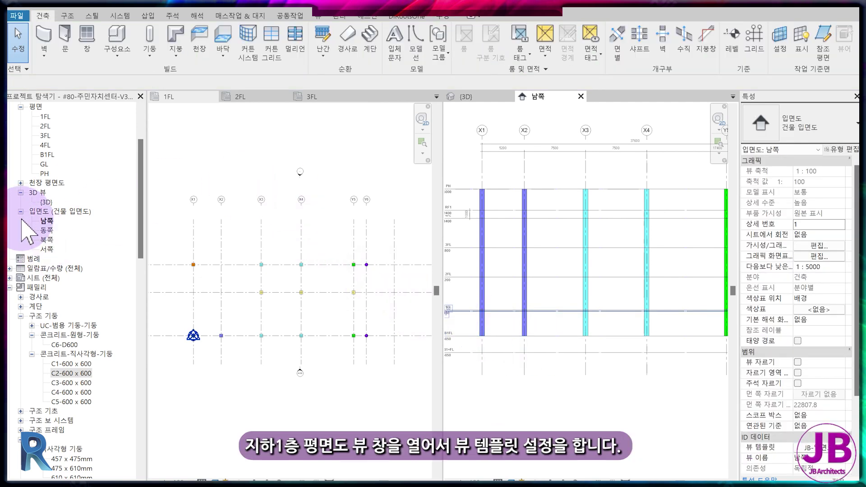
Assign the JB-평면도 view template to the B1FL floor plan
double_click(47, 155)
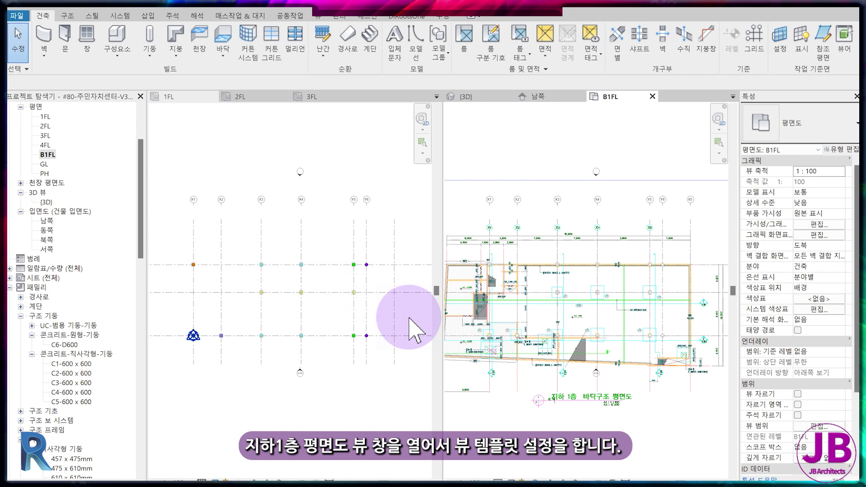
scroll(833, 415, down, 3)
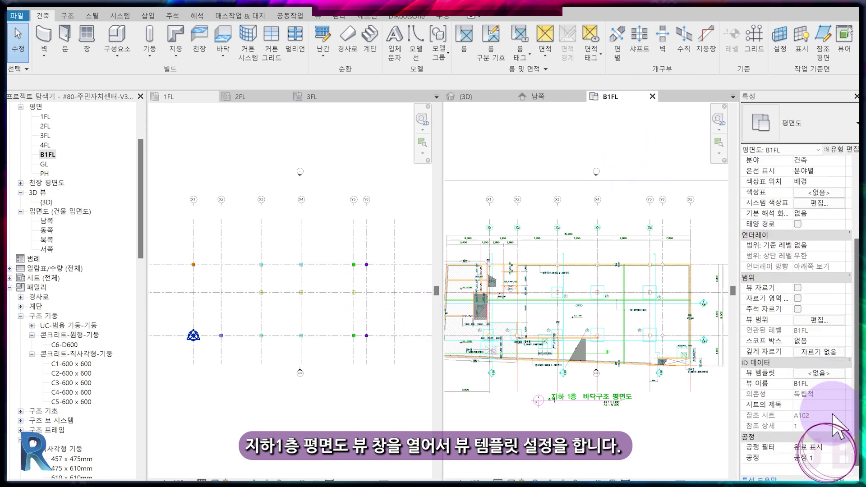
click(827, 375)
click(473, 207)
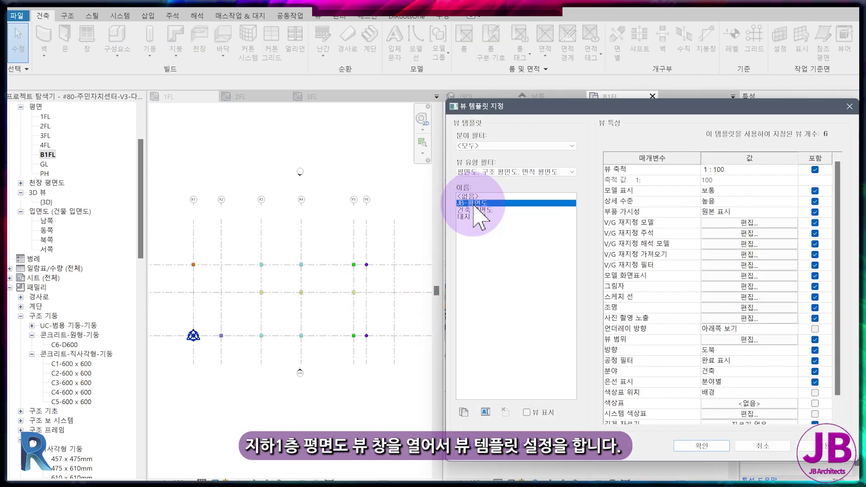
key(Return)
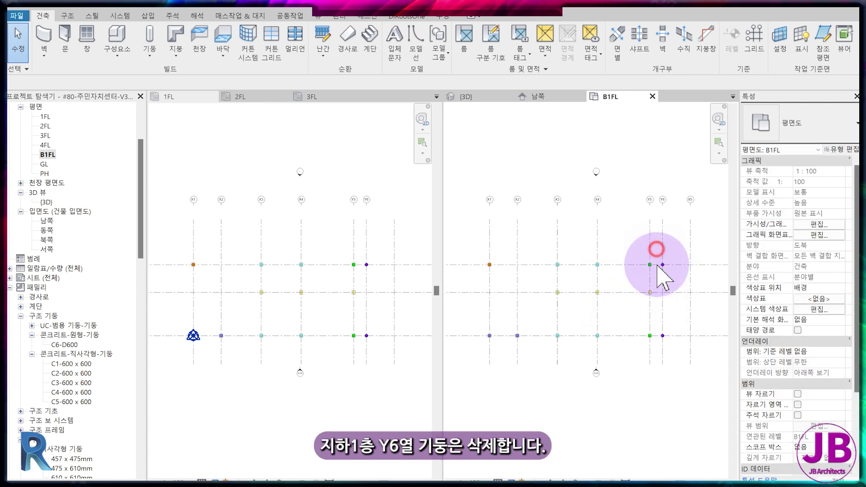
Delete the two Y6 columns on B1FL and place the plan beside the 3D view
drag(658, 266, 672, 352)
scroll(668, 352, up, 3)
key(Delete)
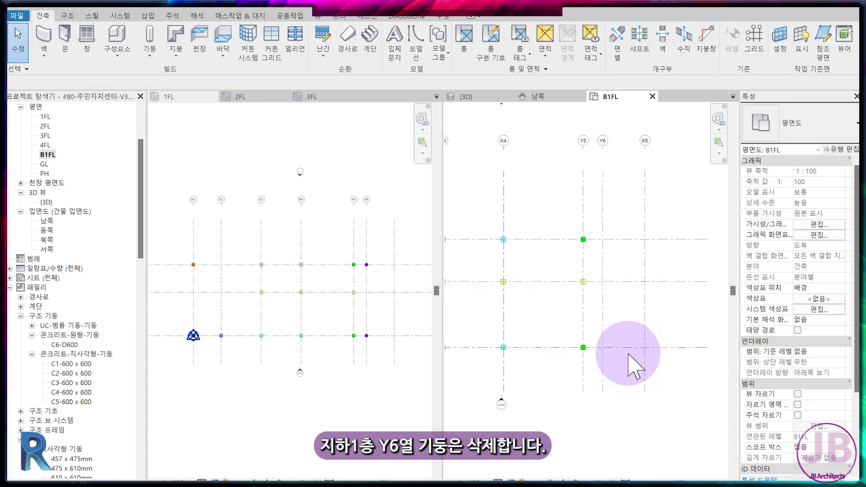
drag(611, 96, 340, 184)
click(477, 96)
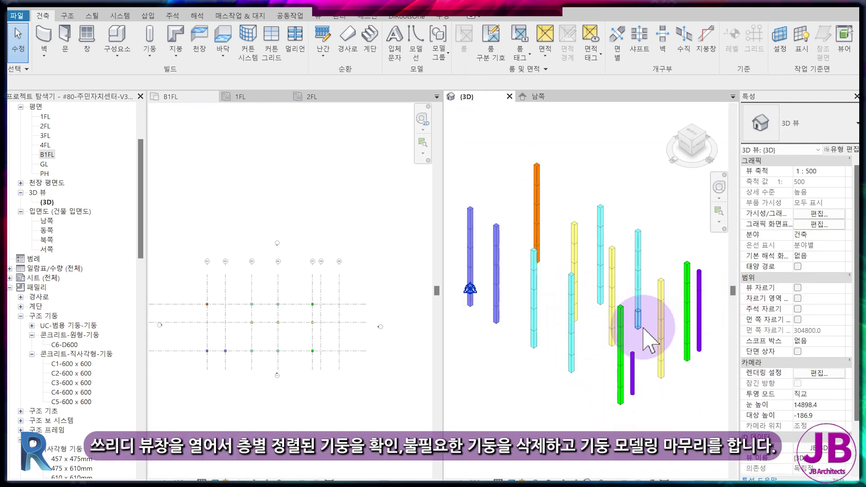
Delete the surplus C6-D600 column above 3FL, then look over the 1FL and 2FL plans
click(699, 298)
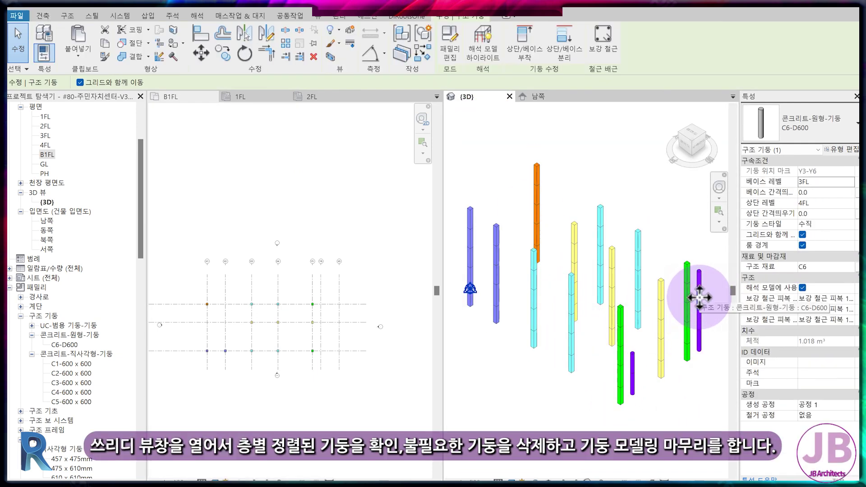
key(Delete)
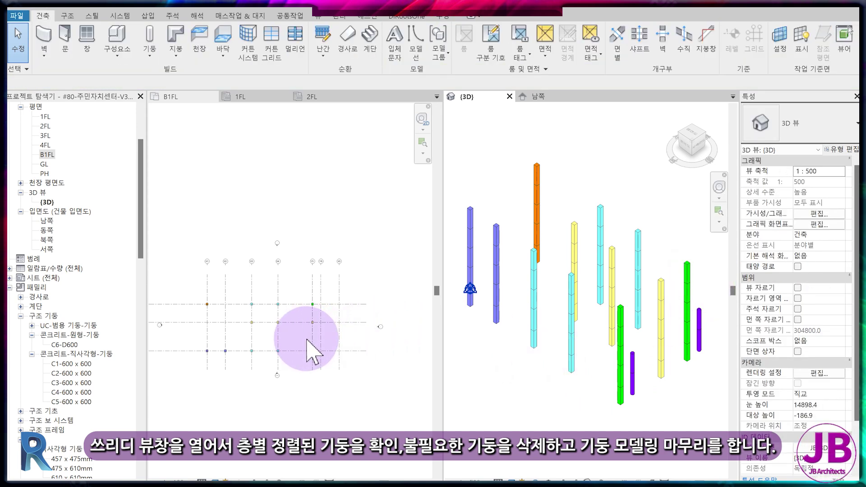
click(253, 96)
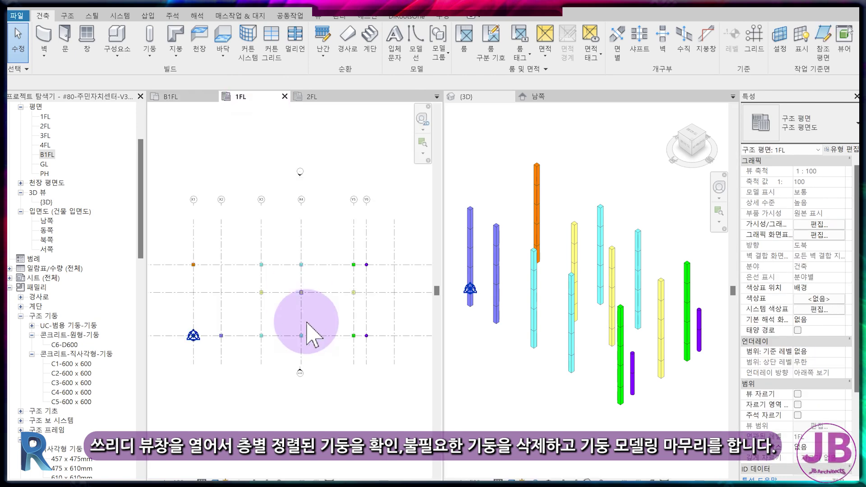
scroll(306, 336, down, 1)
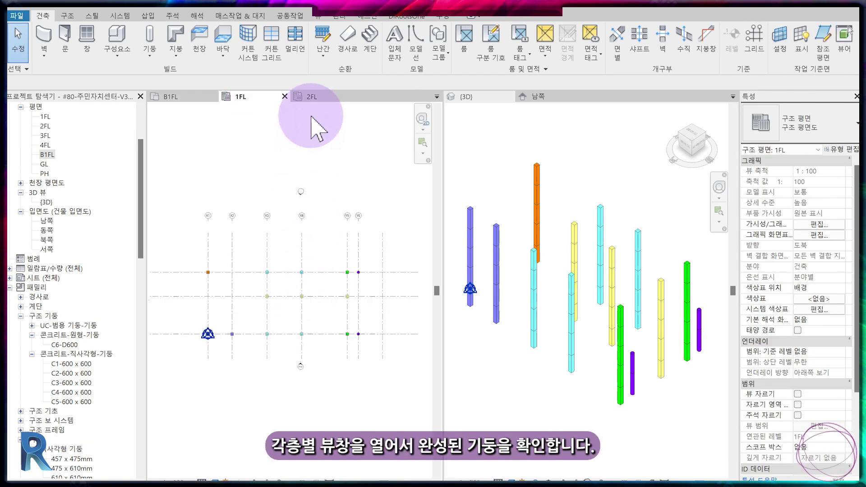
click(313, 97)
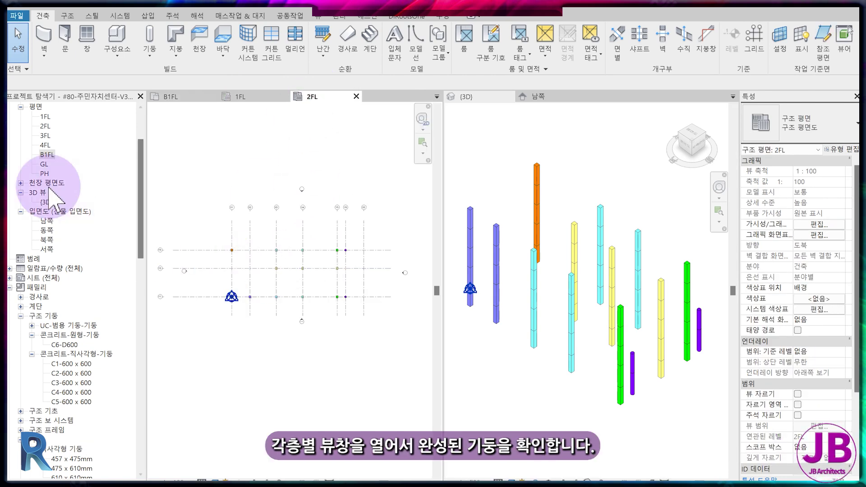
Give the 3FL and 4FL plans the JB-평면도 view template, then reopen B1FL
double_click(45, 135)
click(813, 401)
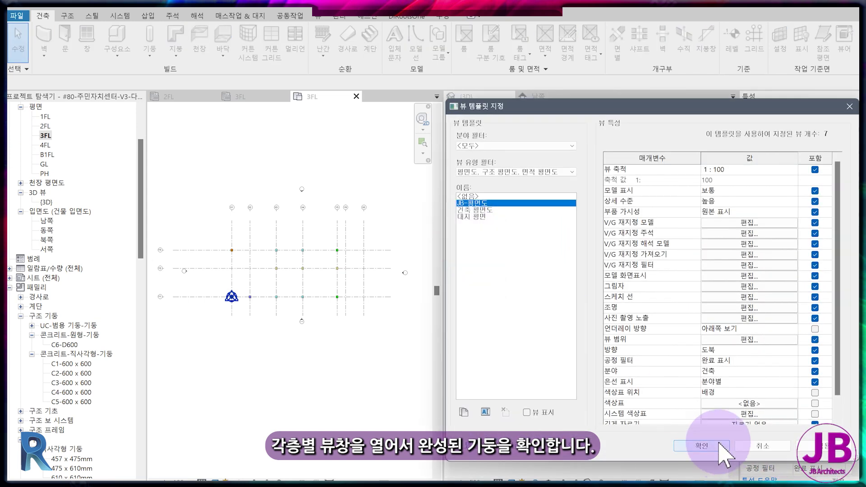
click(700, 444)
double_click(46, 145)
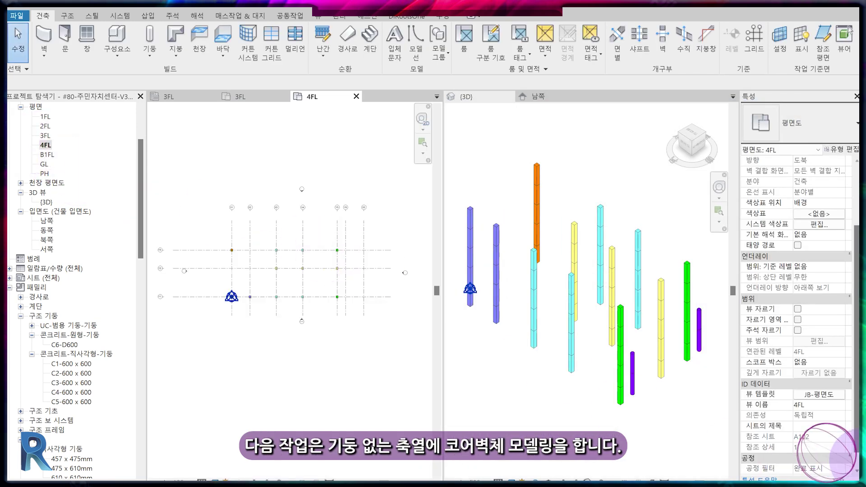
double_click(46, 155)
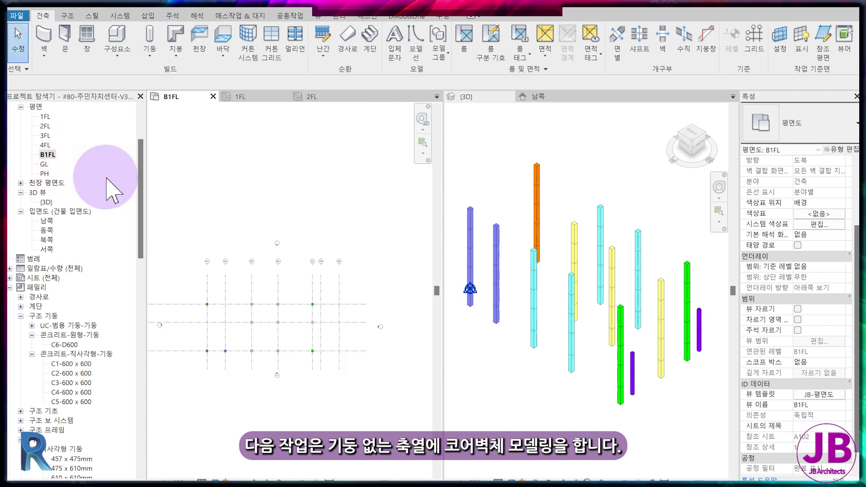
Pan the B1FL plan to review its columns, then return to the 1FL plan
click(259, 271)
middle_drag(260, 274, 250, 254)
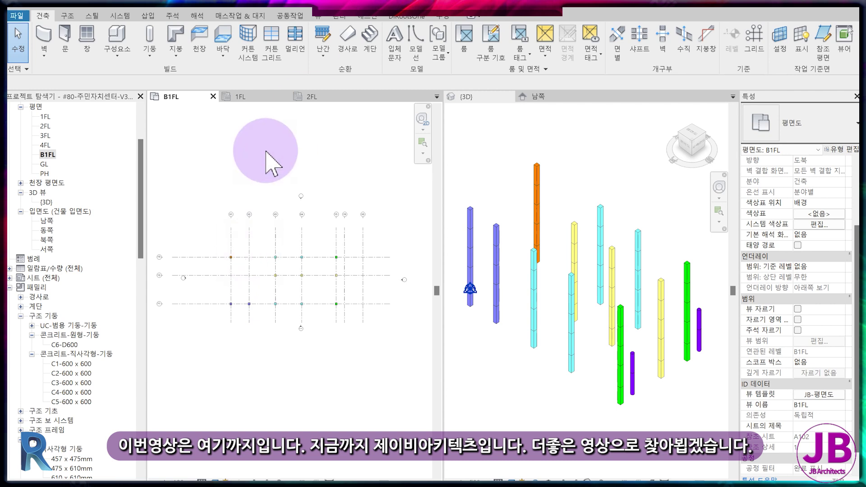
click(248, 100)
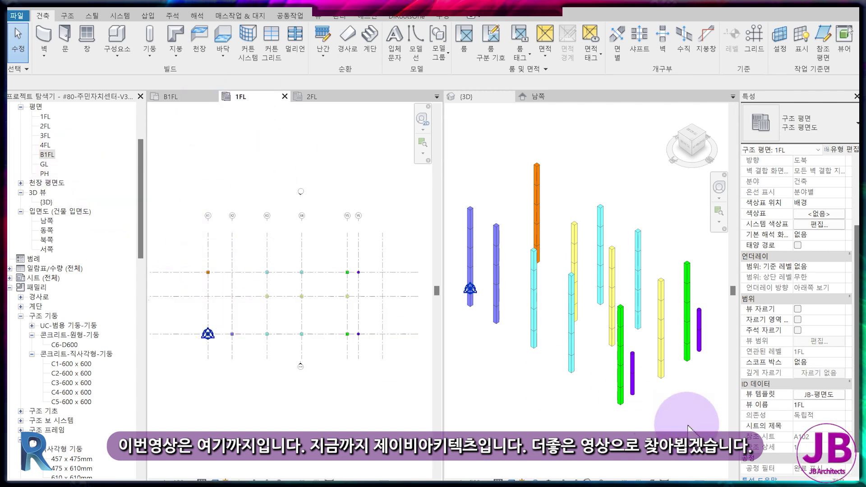